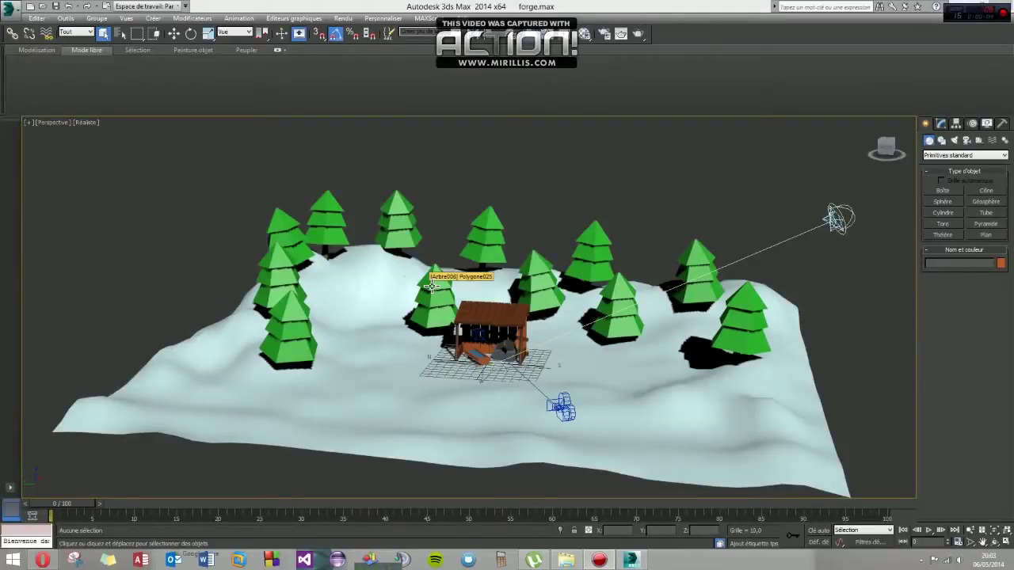
Orbit and zoom around the snowy forge scene to inspect it
mouse_move(432, 287)
middle_mouse_down("alt")
mouse_move(435, 370)
mouse_move(633, 381)
middle_mouse_up("alt")
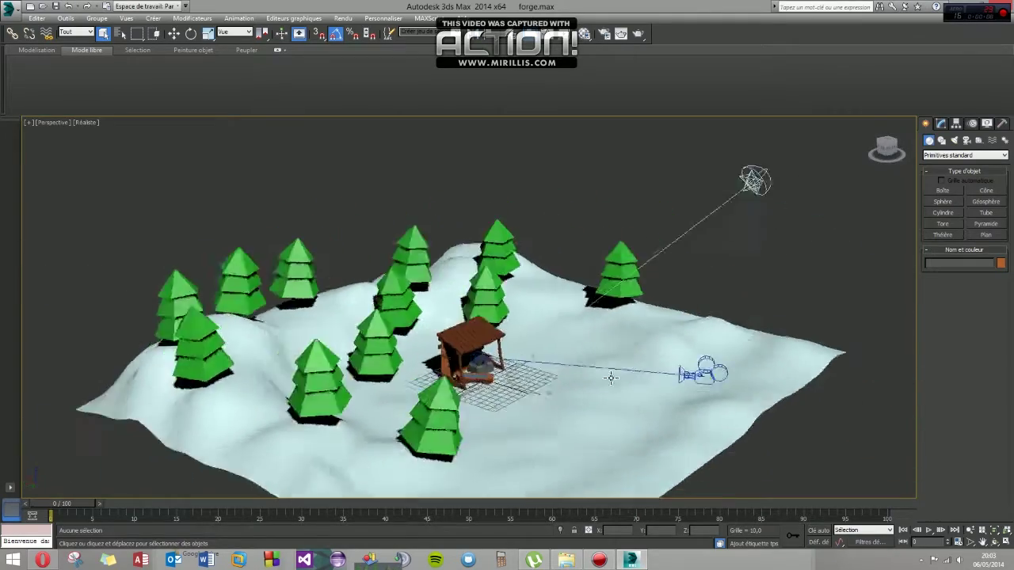
mouse_move(632, 380)
middle_mouse_down("alt")
mouse_move(611, 470)
mouse_move(476, 346)
middle_mouse_up("alt")
scroll(471, 332, "up", 2)
scroll(467, 317, "up", 3)
scroll(462, 296, "down", 2)
scroll(461, 296, "down", 4)
scroll(462, 295, "up", 4)
mouse_move(461, 296)
middle_mouse_down("alt")
mouse_move(493, 298)
mouse_move(496, 325)
middle_mouse_up("alt")
mouse_move(438, 299)
middle_mouse_down("alt")
mouse_move(468, 285)
mouse_move(593, 280)
mouse_move(767, 289)
middle_mouse_up("alt")
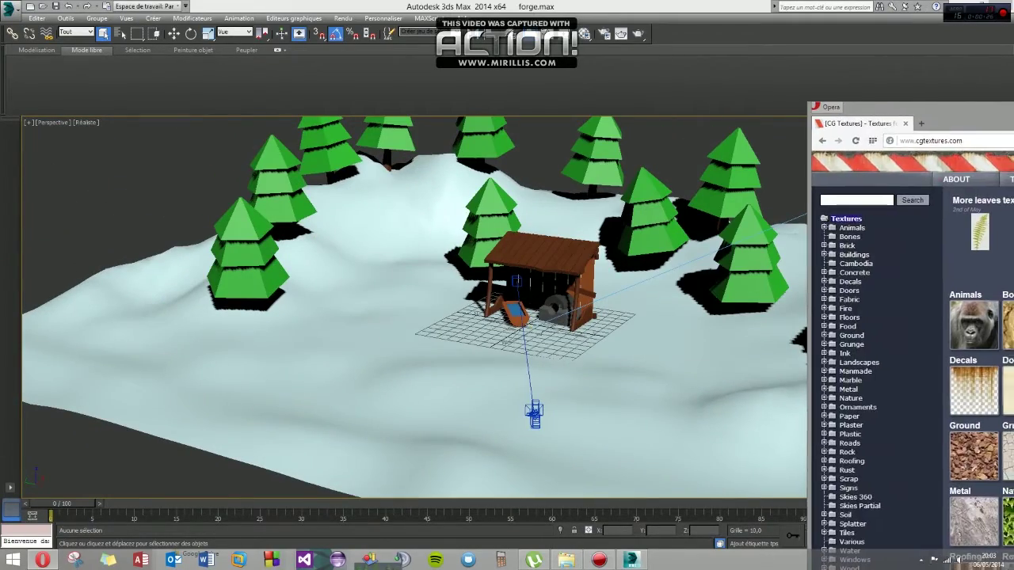
Browse the texture website's Metal category, then move the browser aside
left_click_drag(911, 11, 413, 25)
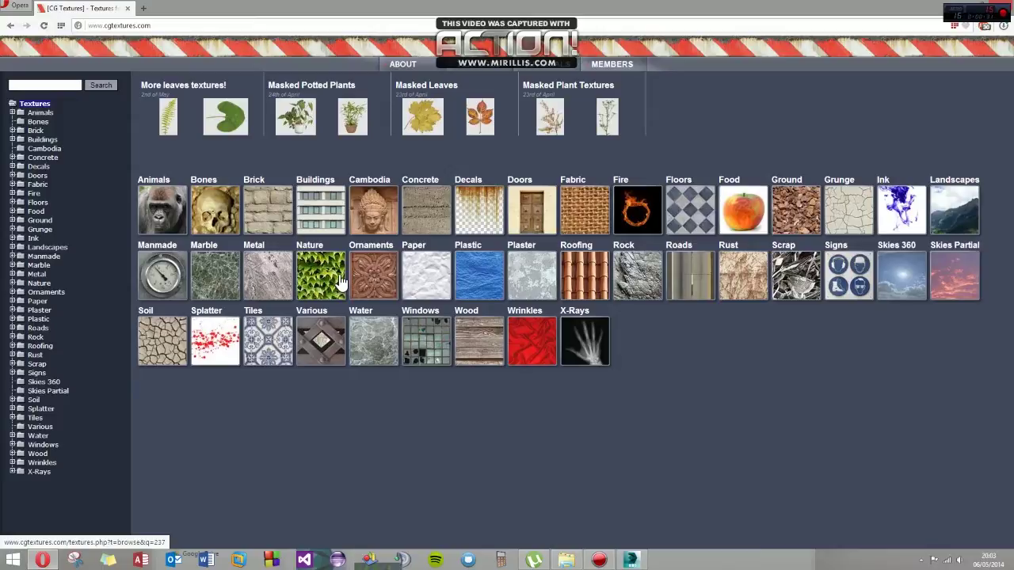
left_click(255, 248)
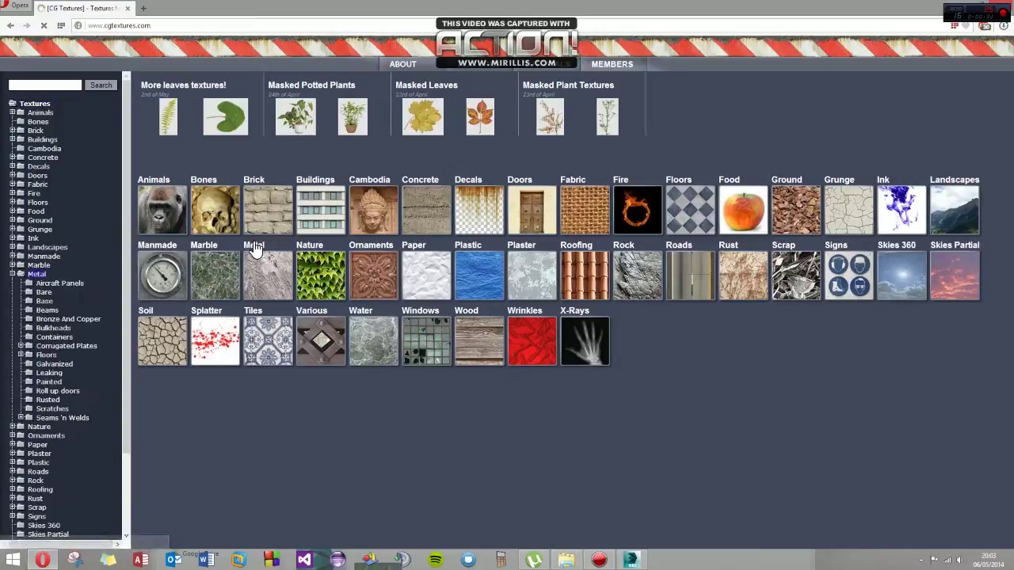
scroll(368, 355, "down", 2)
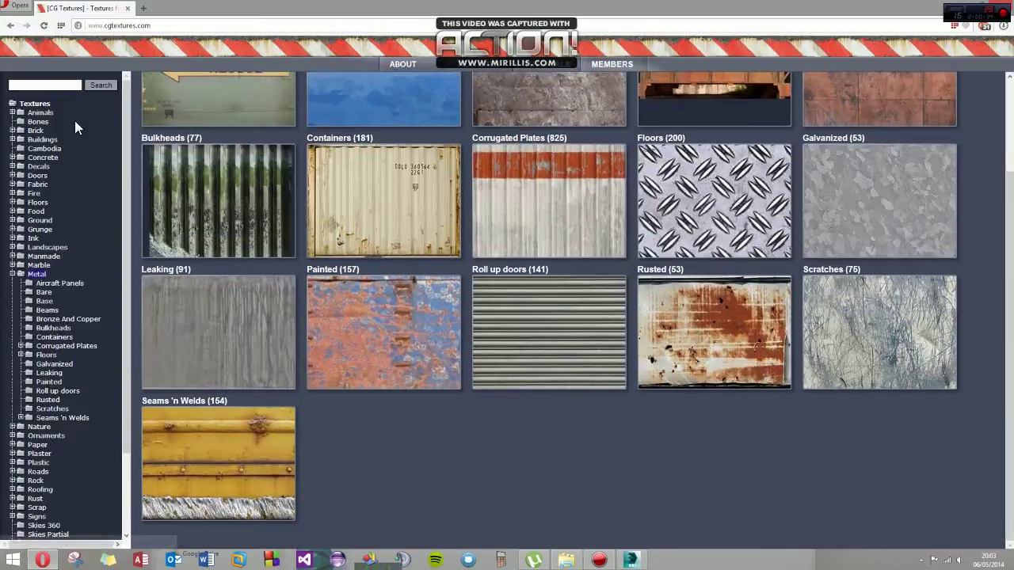
left_click(35, 103)
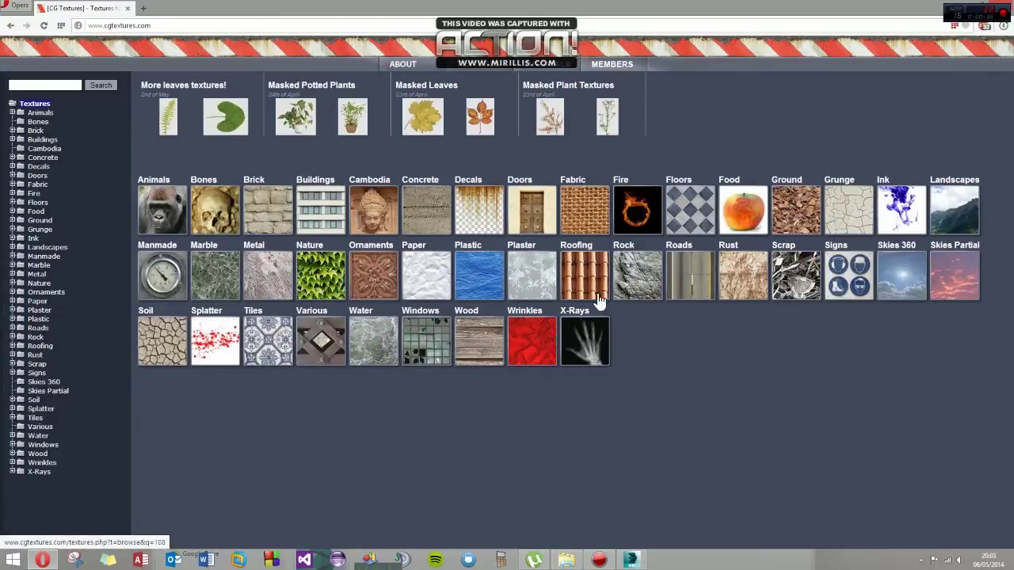
mouse_move(439, 8)
left_mouse_down()
mouse_move(816, 158)
mouse_move(1012, 158)
left_mouse_up()
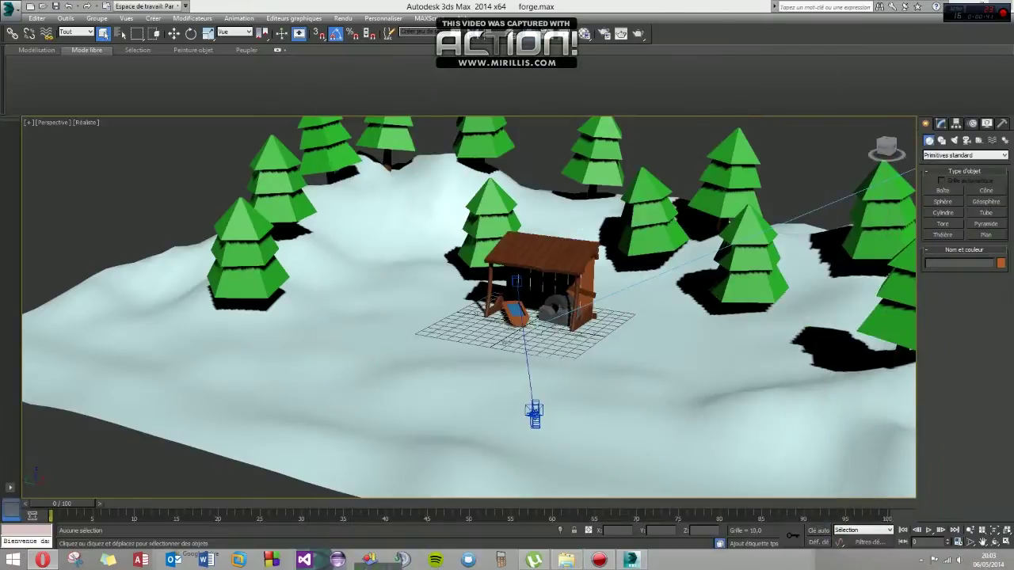
Review the GrassFrozen, neige and WoodRough images in the desktop Texture folder
left_click_drag(428, 11, 380, 274)
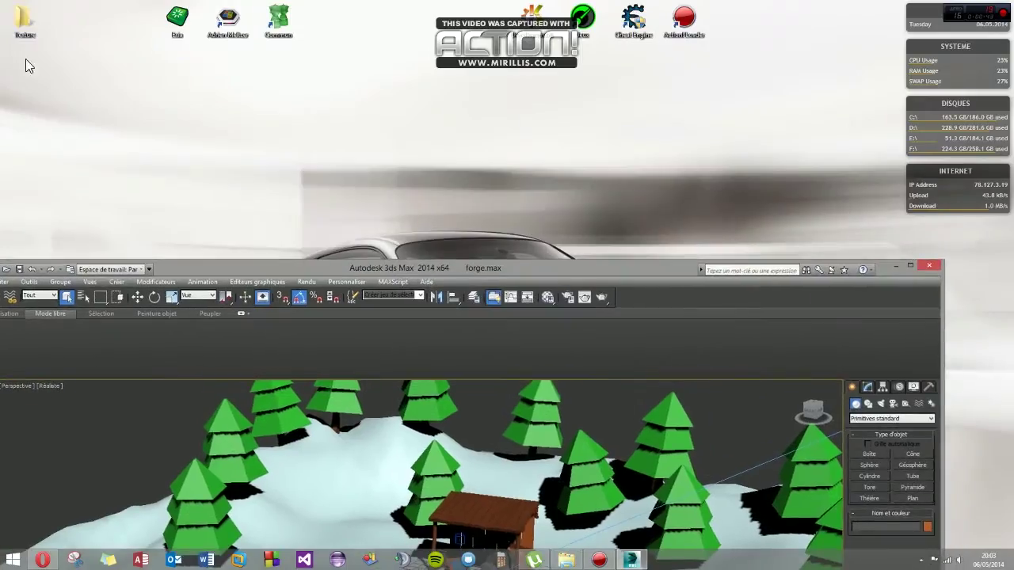
double_click(30, 24)
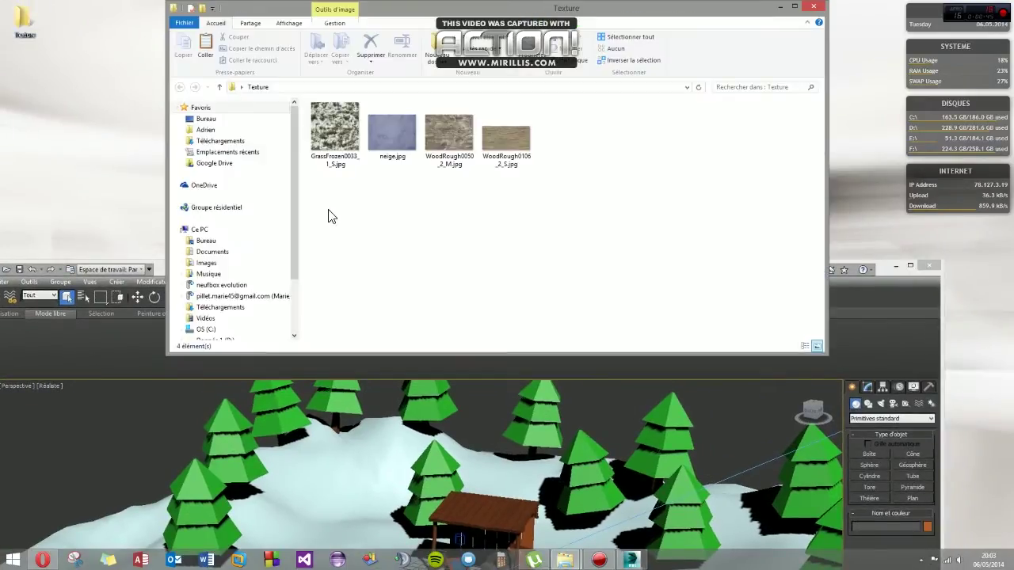
left_click(323, 144)
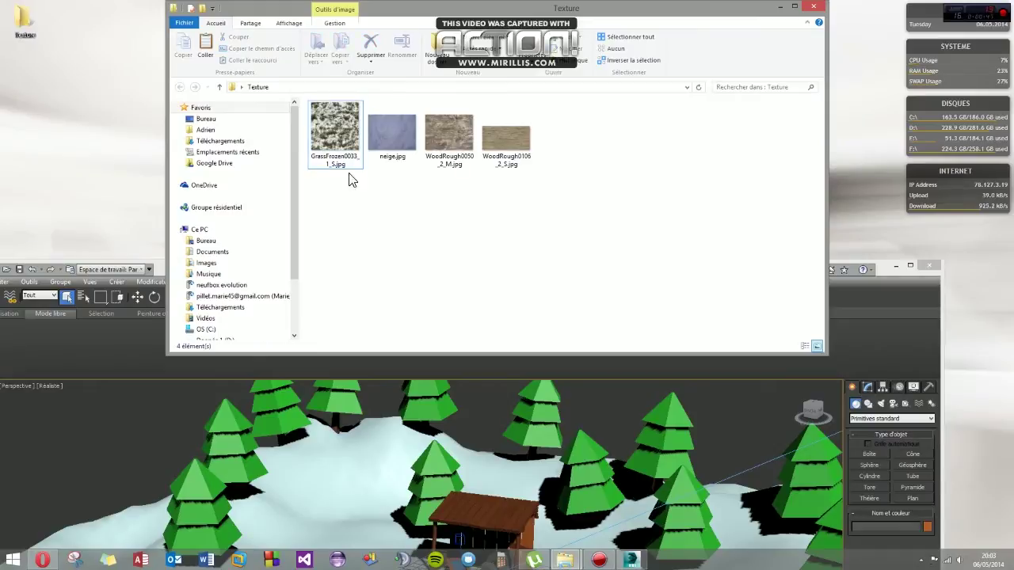
left_click(376, 251)
left_click(342, 141)
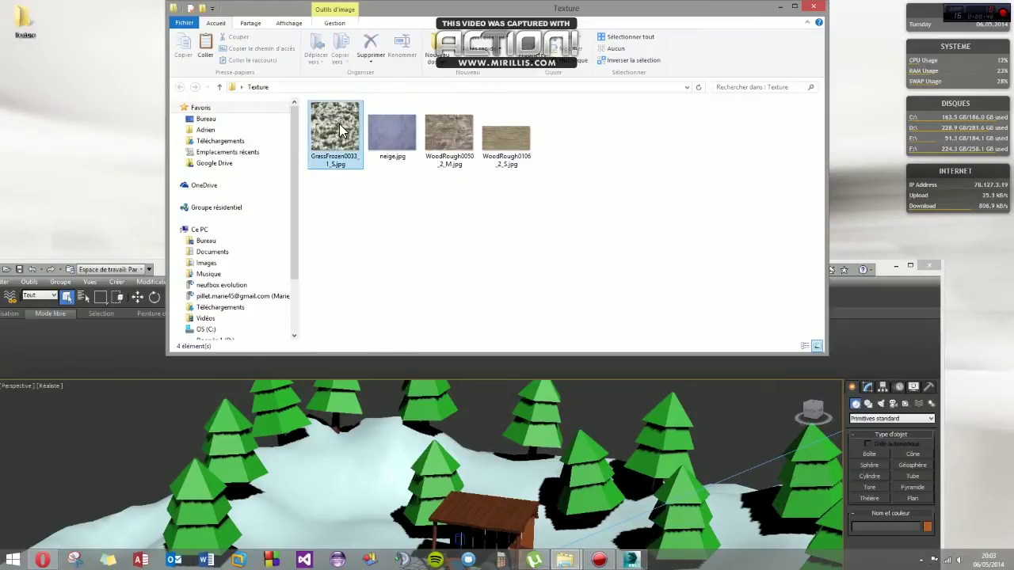
left_click(388, 207)
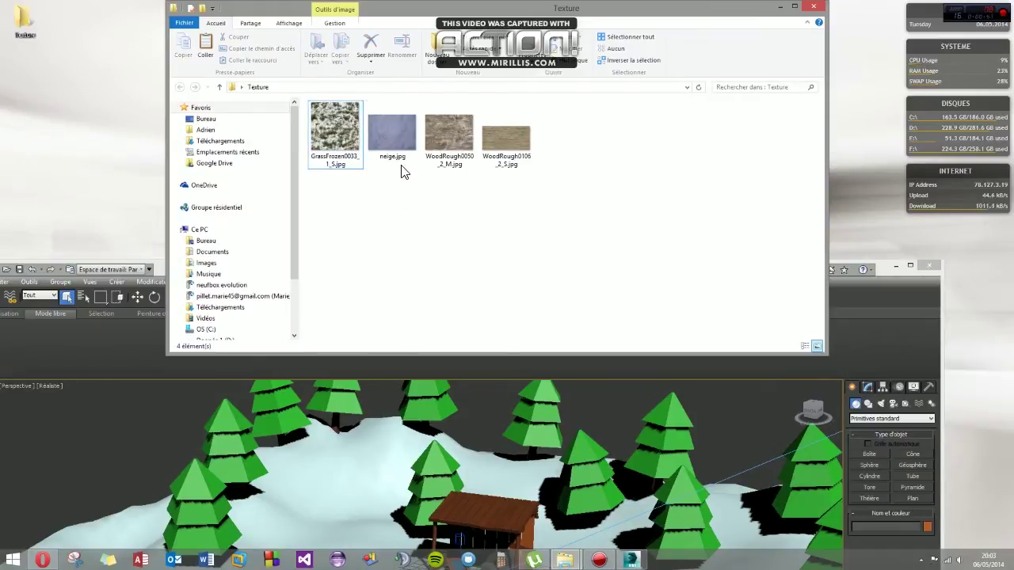
left_click(394, 137)
left_click(448, 142)
left_click(507, 138)
left_click(542, 238)
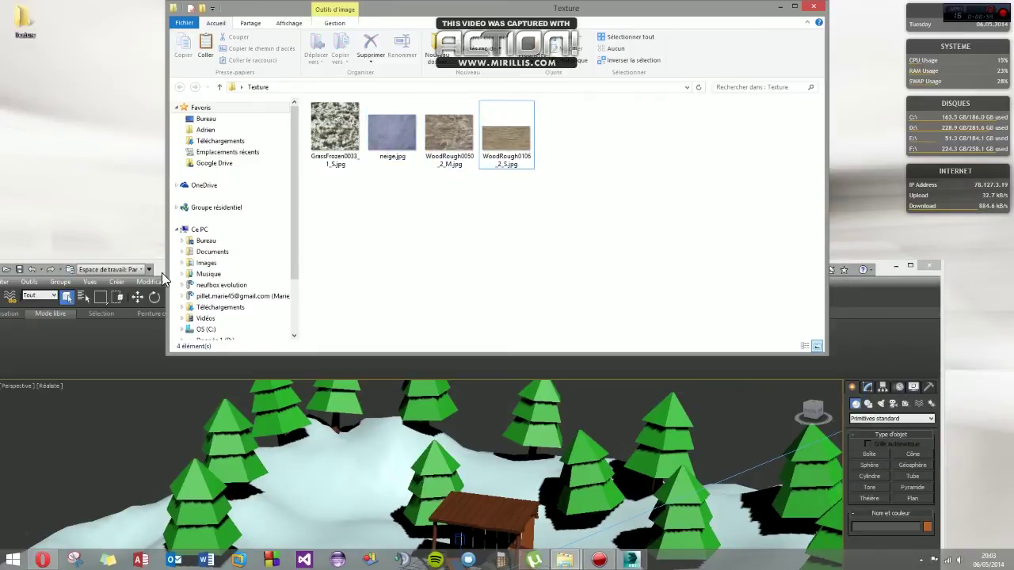
left_click(162, 272)
mouse_move(416, 271)
left_mouse_down()
mouse_move(559, 155)
mouse_move(559, 1)
left_mouse_up()
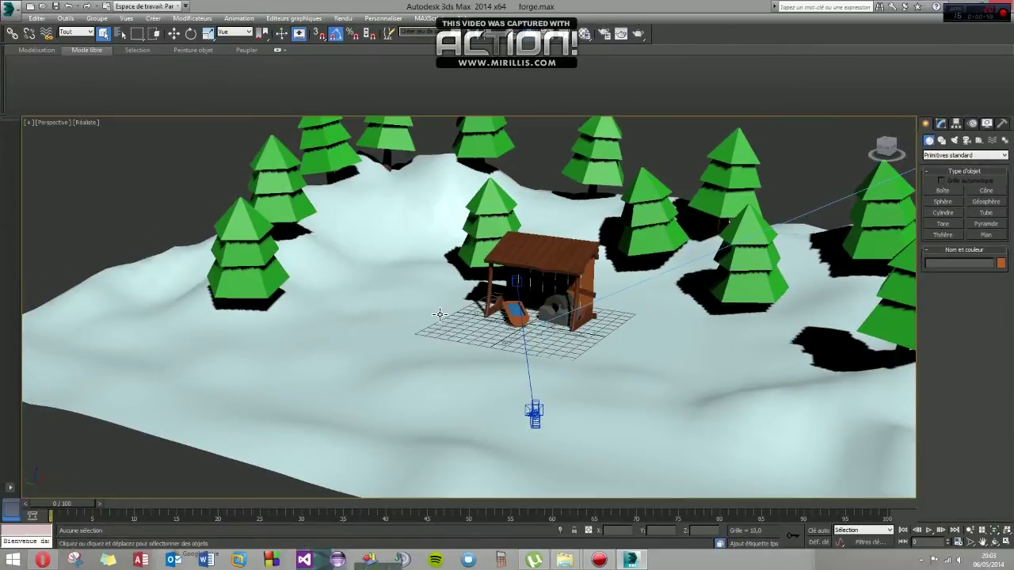
Select all twelve tree groups in the scene
middle_click_drag(391, 276, 415, 293)
scroll(415, 293, "down", 3)
left_click(277, 324)
mouse_move(313, 364)
middle_mouse_down("alt")
mouse_move(352, 362)
mouse_move(327, 345)
mouse_move(351, 373)
mouse_move(335, 309)
middle_mouse_up("alt")
left_click(335, 308)
left_click(402, 393, "ctrl")
mouse_move(401, 313)
middle_mouse_down("alt")
mouse_move(411, 343)
mouse_move(394, 339)
middle_mouse_up("alt")
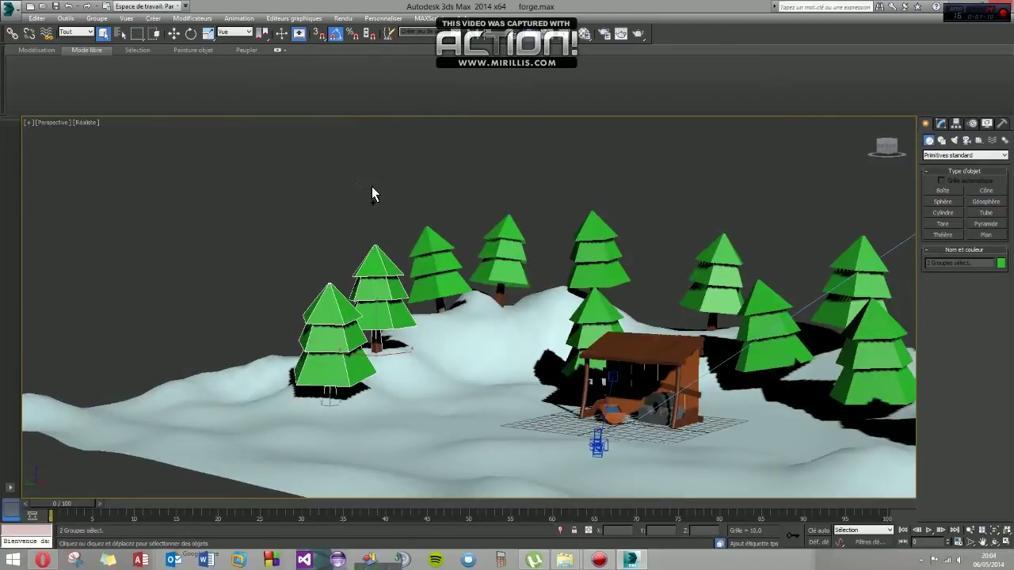
left_click_drag(655, 252, 656, 253, "ctrl")
left_click(605, 313, "ctrl")
left_click(716, 273, "ctrl")
mouse_move(716, 273)
middle_mouse_down("alt")
mouse_move(567, 331)
mouse_move(487, 301)
middle_mouse_up("alt")
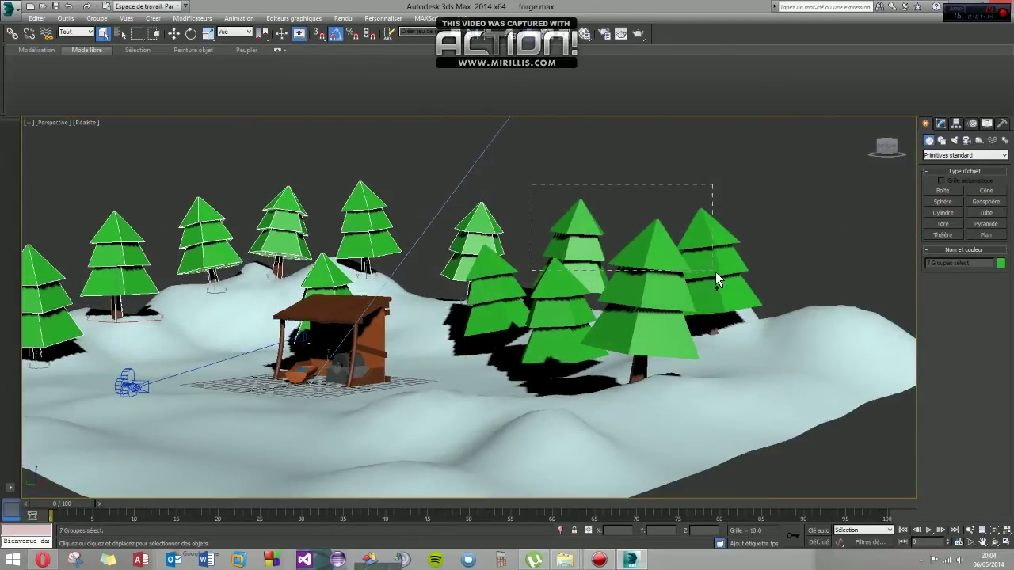
left_click(717, 271, "ctrl")
mouse_move(592, 336)
middle_mouse_down("alt")
mouse_move(544, 335)
mouse_move(665, 242)
mouse_move(605, 348)
middle_mouse_up("alt")
left_click(491, 290, "ctrl")
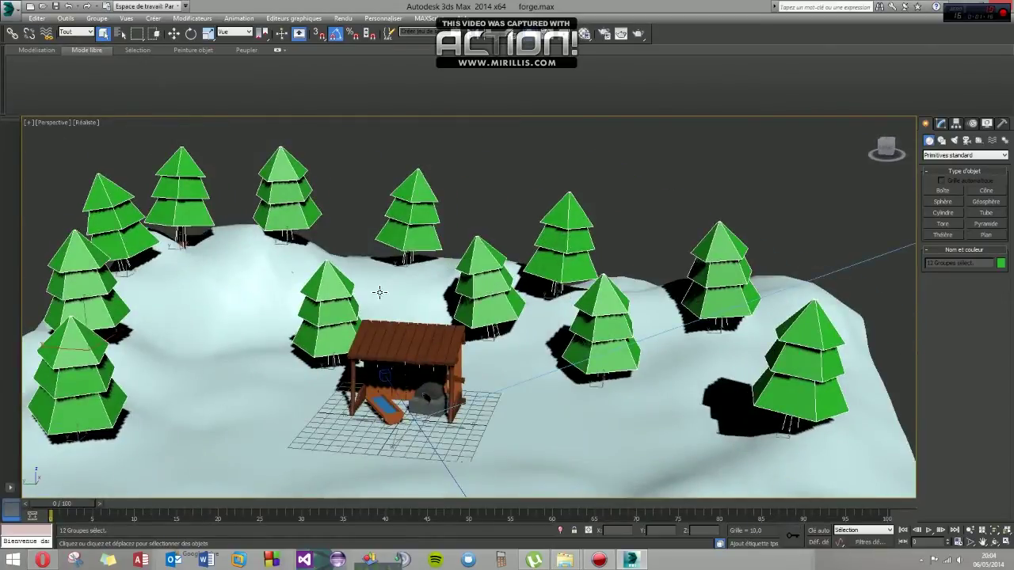
mouse_move(332, 301)
middle_mouse_down("alt")
mouse_move(396, 283)
mouse_move(339, 294)
middle_mouse_up("alt")
scroll(339, 294, "down", 3)
scroll(338, 297, "up", 4)
Ungroup the twelve selected trees and clear the selection
left_click(70, 19)
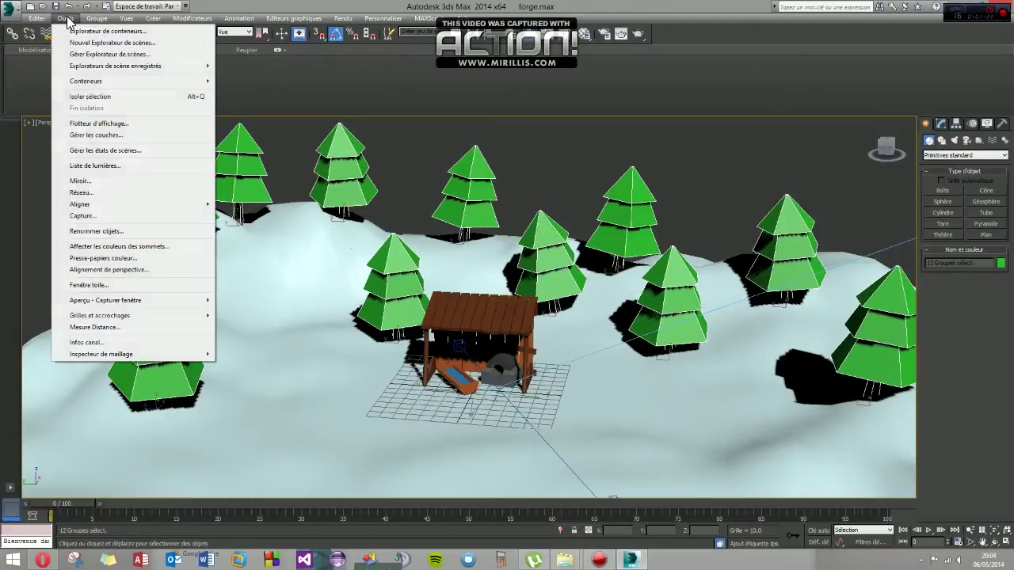
left_click(97, 18)
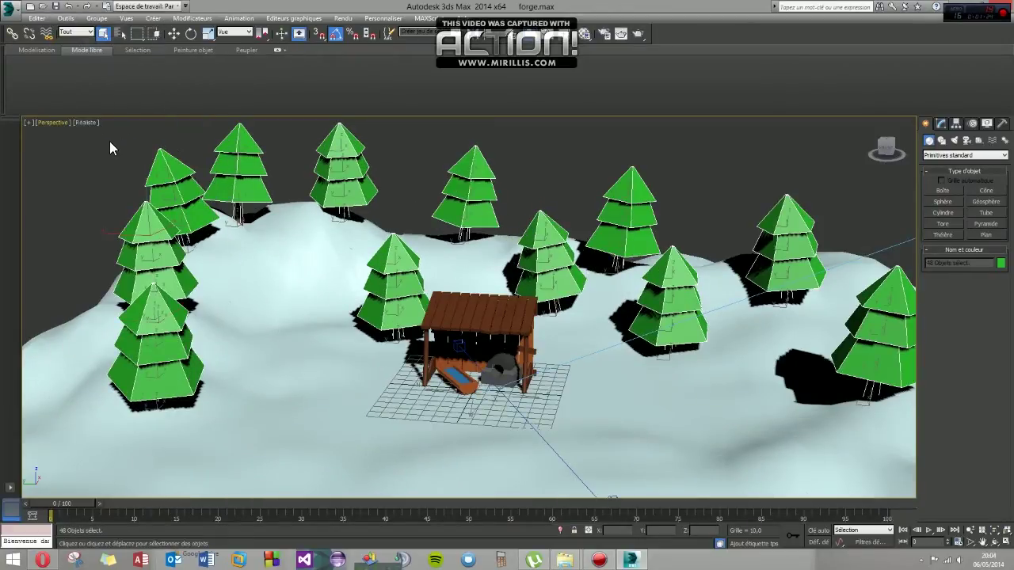
left_click(137, 195)
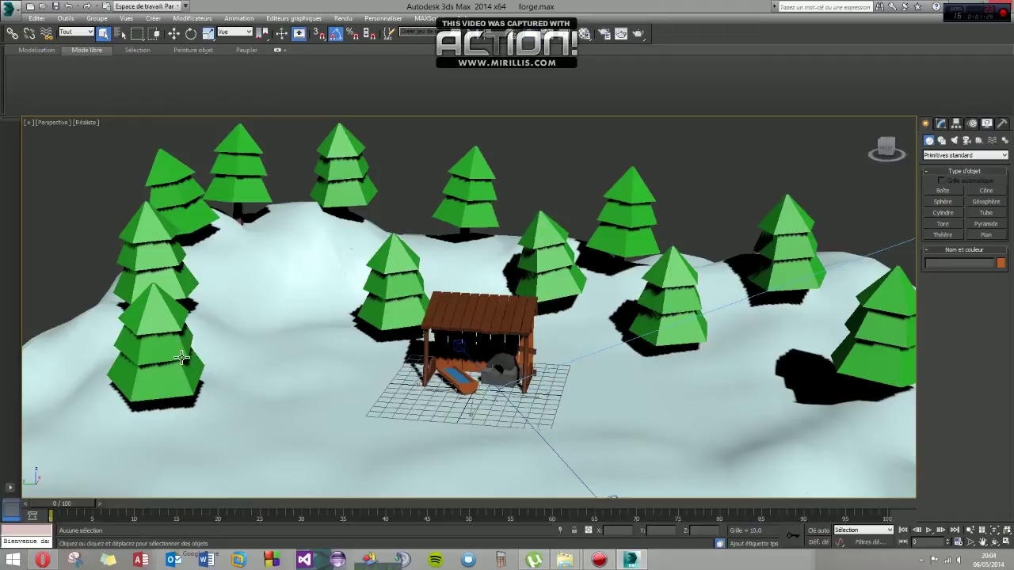
Ctrl-select the green foliage tiers of the left-side trees
left_click(145, 354)
left_click(146, 337, "ctrl")
left_click(148, 317, "ctrl")
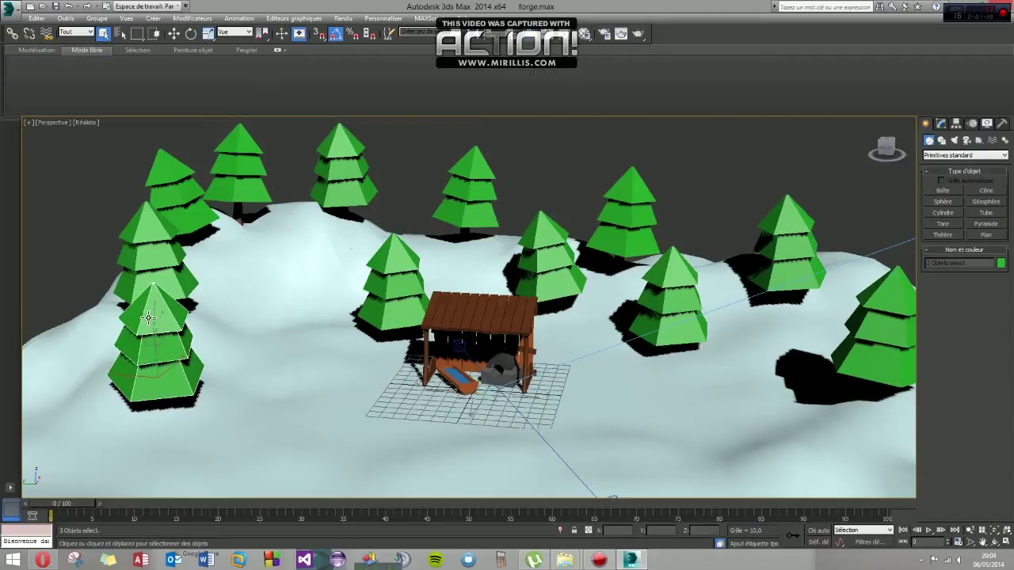
left_click(169, 281, "ctrl")
left_click(158, 255, "ctrl")
left_click(150, 226, "ctrl")
left_click(169, 167, "ctrl")
left_click(175, 194, "ctrl")
left_click(189, 217, "ctrl")
Add the foliage tiers of the back and front-right trees to the selection
middle_click_drag(194, 222, 263, 194, "alt")
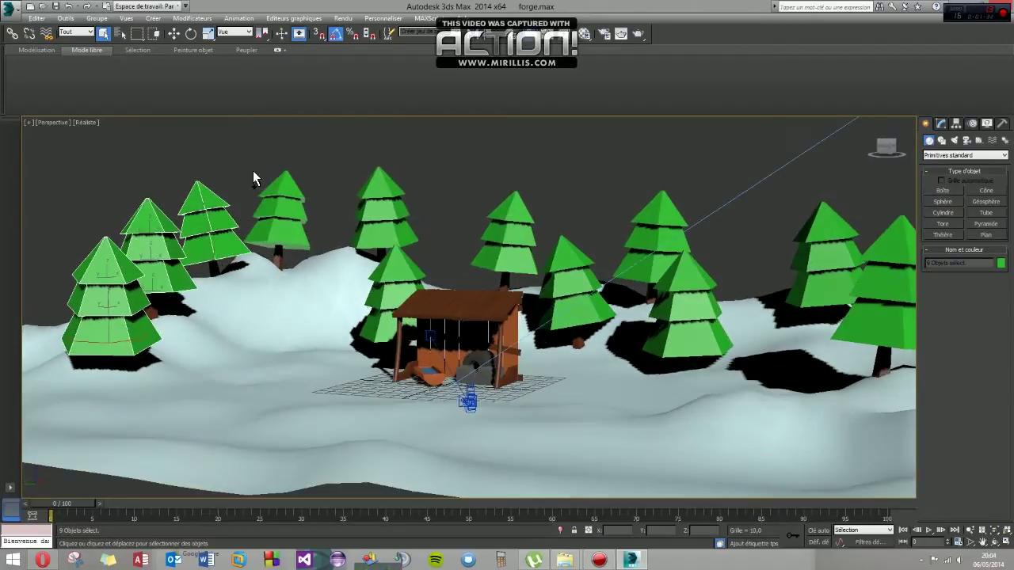
left_click_drag(380, 226, 412, 242, "ctrl")
left_click(396, 265, "ctrl")
left_click(388, 295, "ctrl")
left_click(384, 312, "ctrl")
left_click(385, 331, "ctrl")
left_click_drag(483, 173, 525, 249, "ctrl")
left_click(567, 261, "ctrl")
left_click(570, 273, "ctrl")
left_click(583, 321, "ctrl")
left_click(669, 223, "ctrl")
left_click(648, 236, "ctrl")
left_click(686, 277, "ctrl")
left_click(688, 307, "ctrl")
left_click(695, 350, "ctrl")
Add the remaining right-hand trees' green tiers to the selection
middle_click_drag(712, 362, 565, 279, "alt")
left_click(611, 237, "ctrl")
left_click(610, 277, "ctrl")
left_click(606, 323, "ctrl")
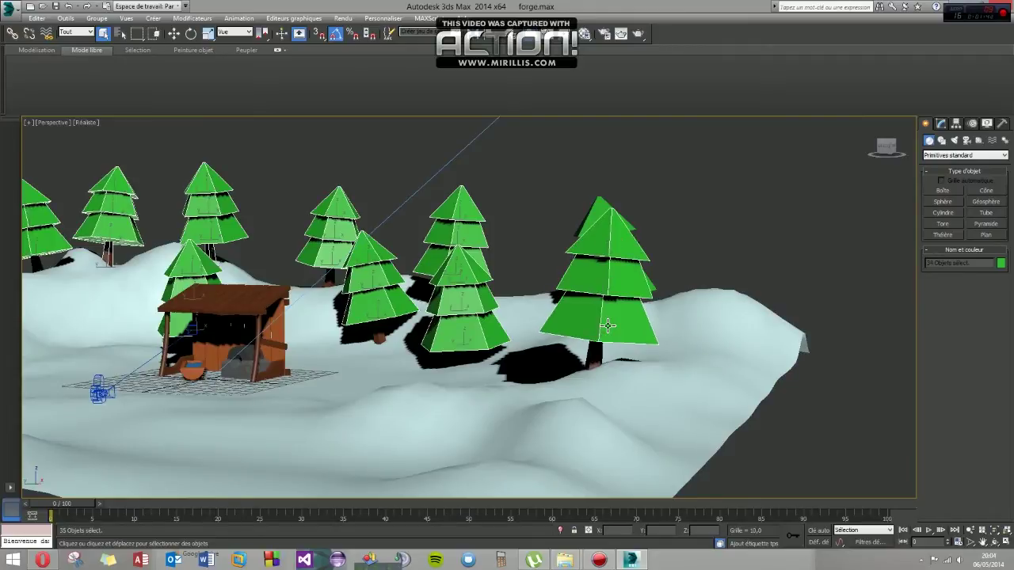
middle_click_drag(605, 324, 509, 307, "alt")
left_click(507, 305, "ctrl")
left_click(485, 253, "ctrl")
left_click(474, 213, "ctrl")
mouse_move(474, 213)
middle_mouse_down("alt")
mouse_move(480, 310)
mouse_move(483, 301)
middle_mouse_up("alt")
left_click(585, 37)
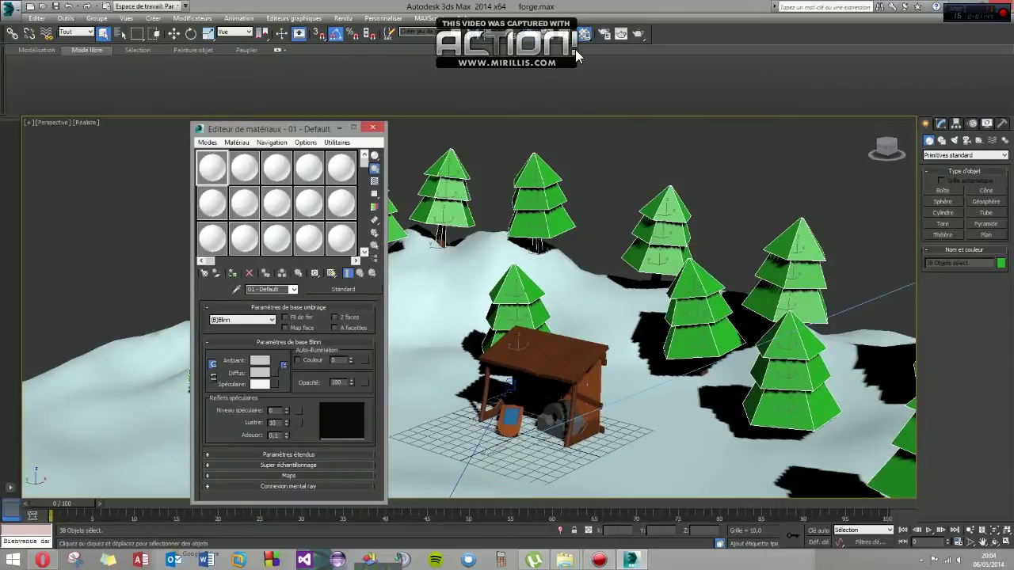
Switch the Material Editor to Slate mode, then back to Compact mode
left_click(206, 142)
left_click(213, 170)
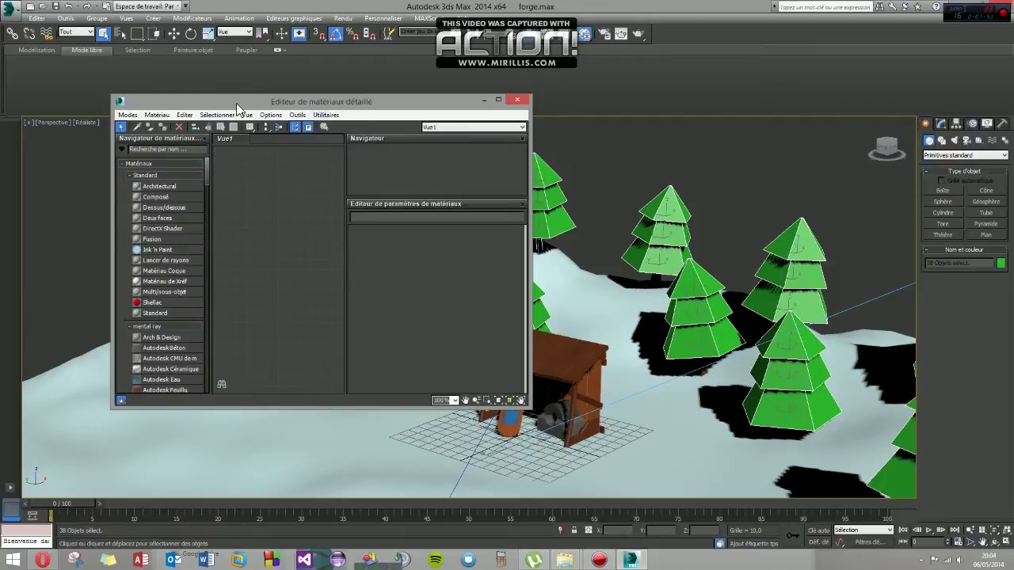
left_click(128, 115)
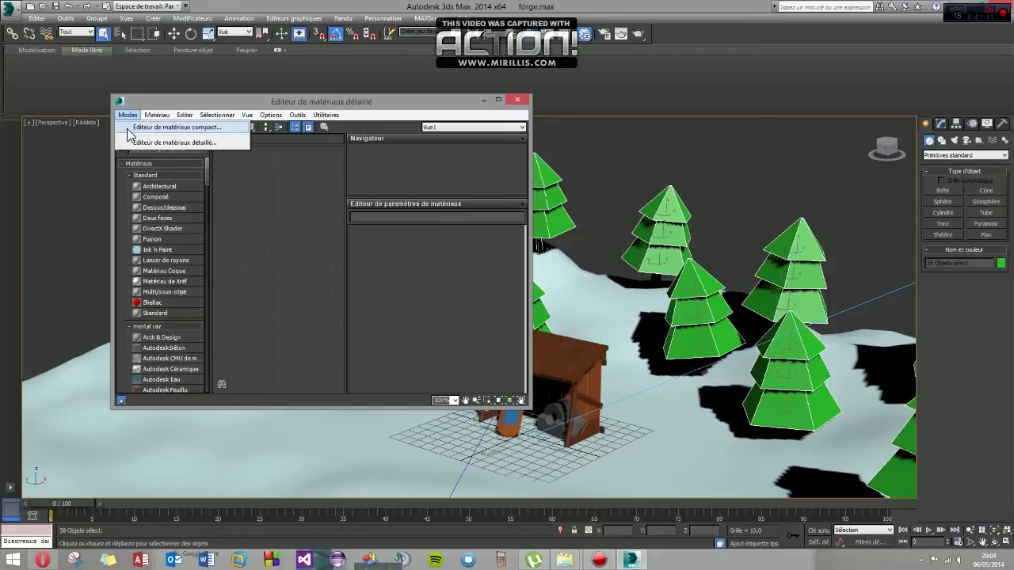
left_click(139, 127)
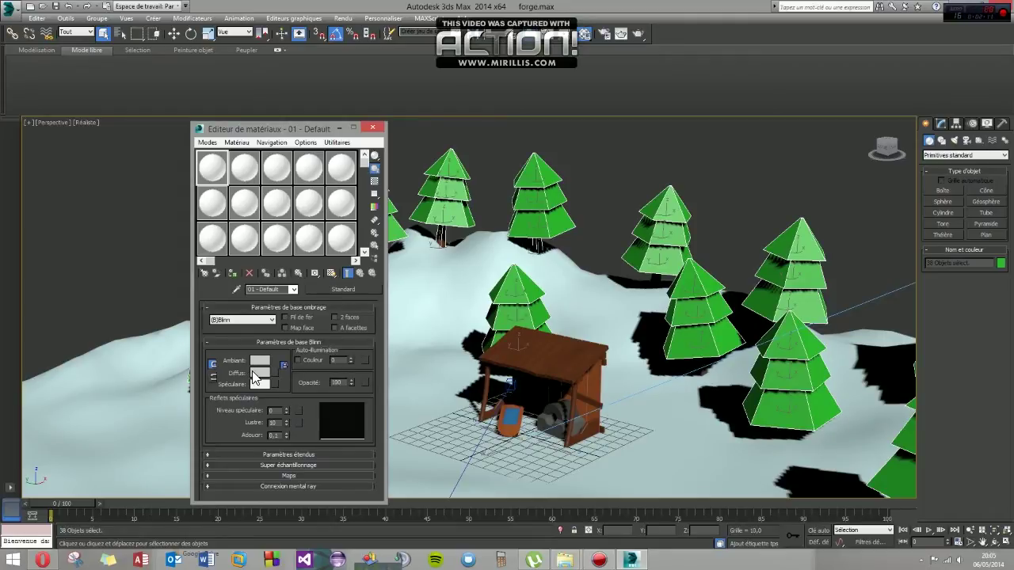
left_click(279, 374)
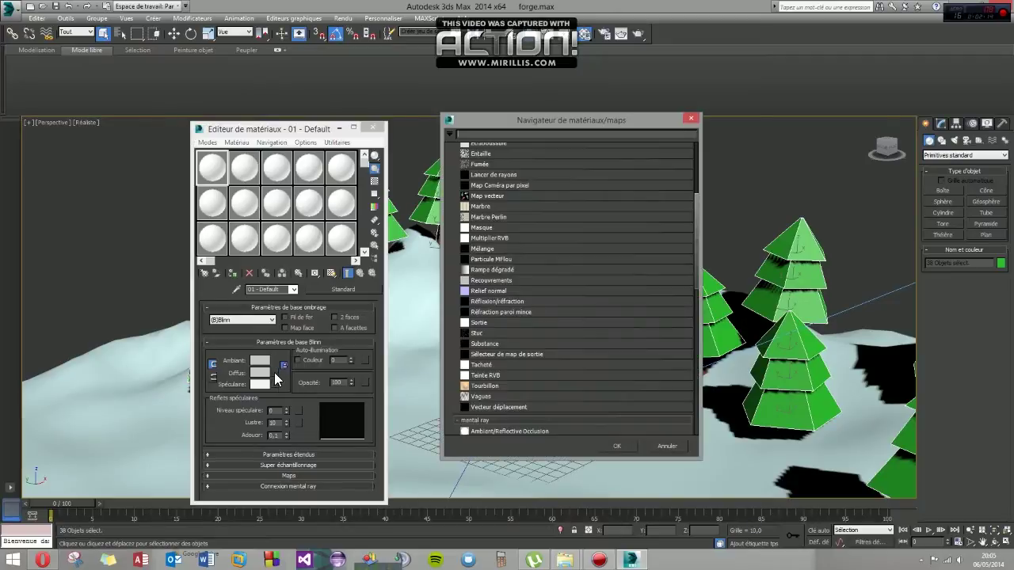
Load GrassFrozen0033_1_S.jpg as a Bitmap diffuse map and assign it to the selected tree tiers
scroll(507, 196, "up", 2)
scroll(649, 217, "up", 1)
scroll(619, 226, "up", 1)
scroll(523, 212, "up", 1)
double_click(484, 193)
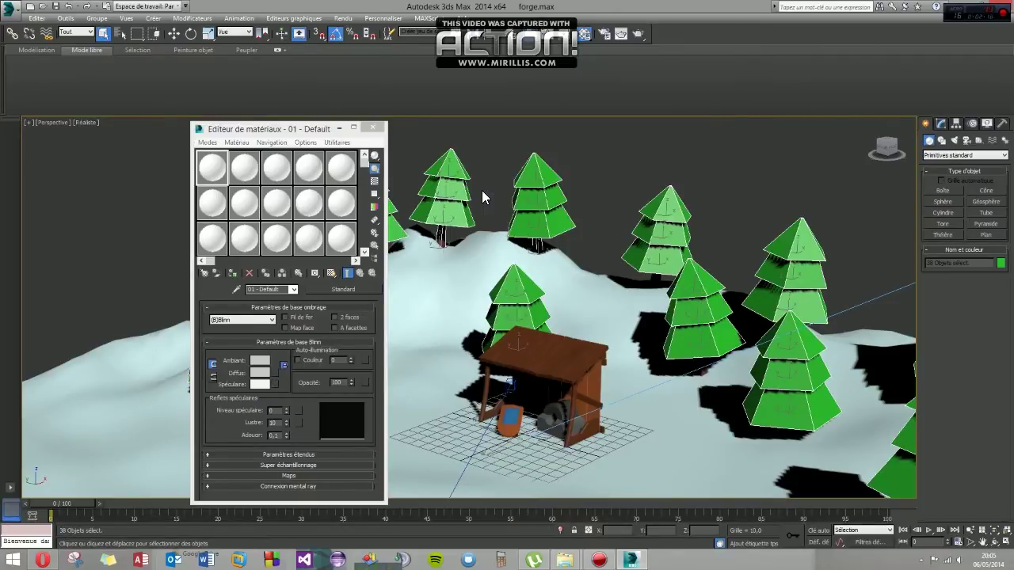
left_click(44, 111)
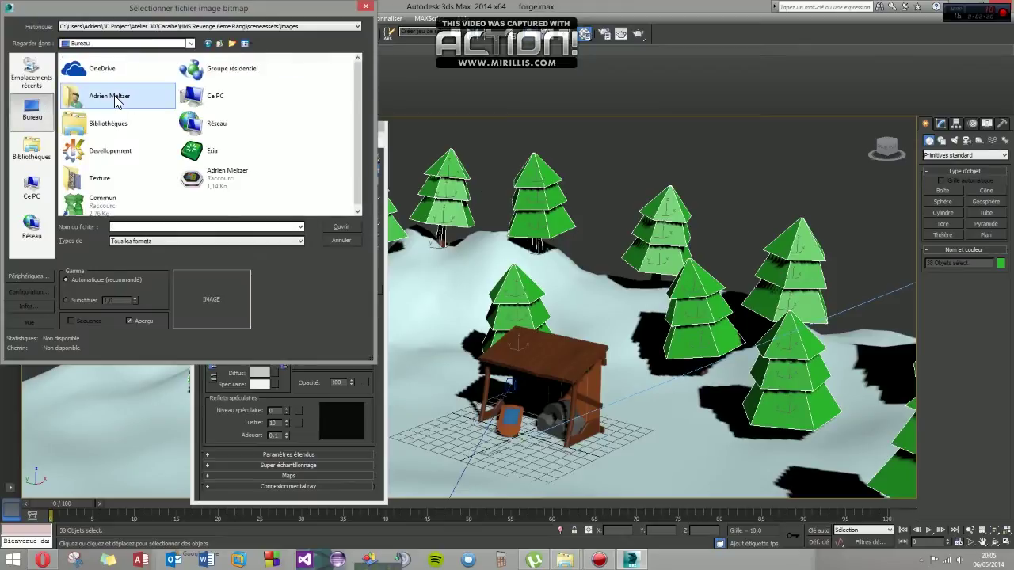
double_click(112, 177)
double_click(89, 86)
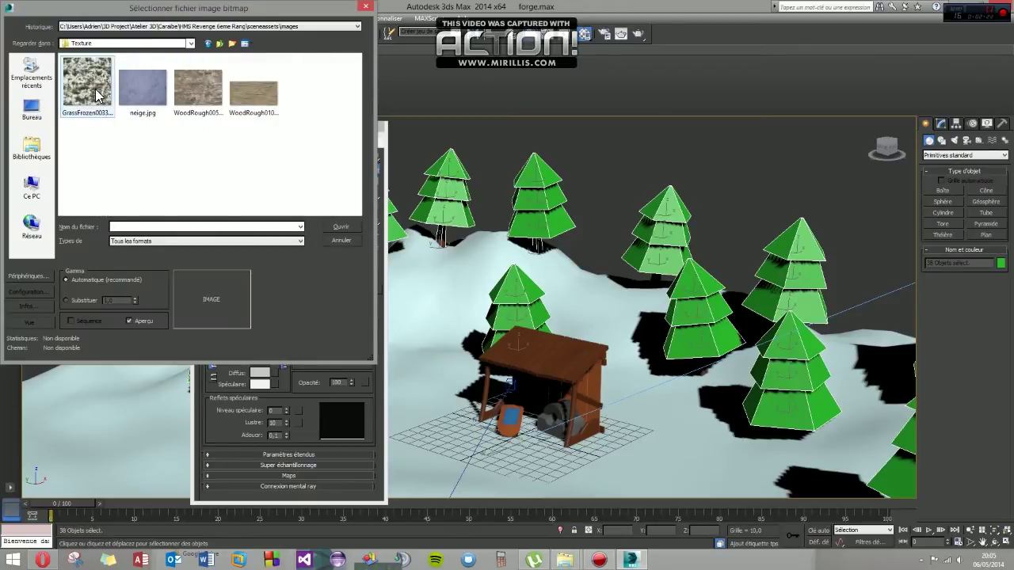
left_click(232, 274)
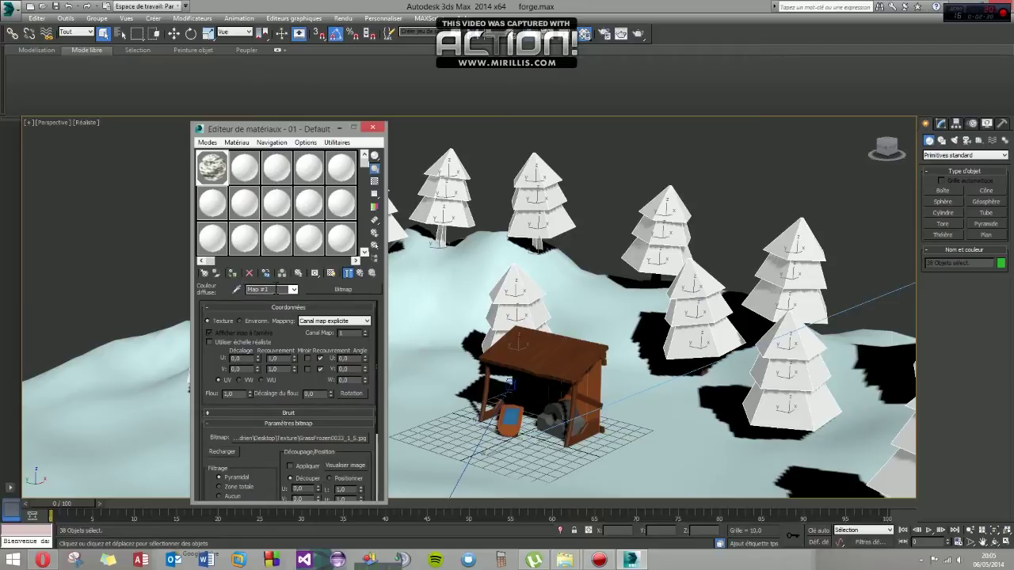
Show the frozen-grass material in the viewport and set its U tiling to 3,0
middle_click_drag(481, 267, 653, 273, "alt")
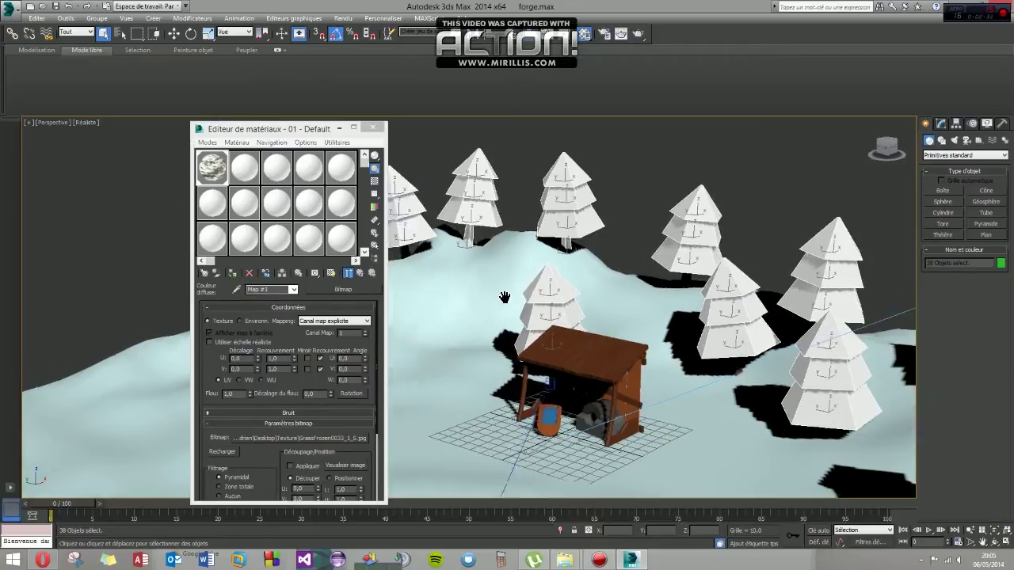
mouse_move(606, 291)
middle_mouse_down("alt")
mouse_move(436, 222)
mouse_move(464, 297)
mouse_move(498, 332)
middle_mouse_up("alt")
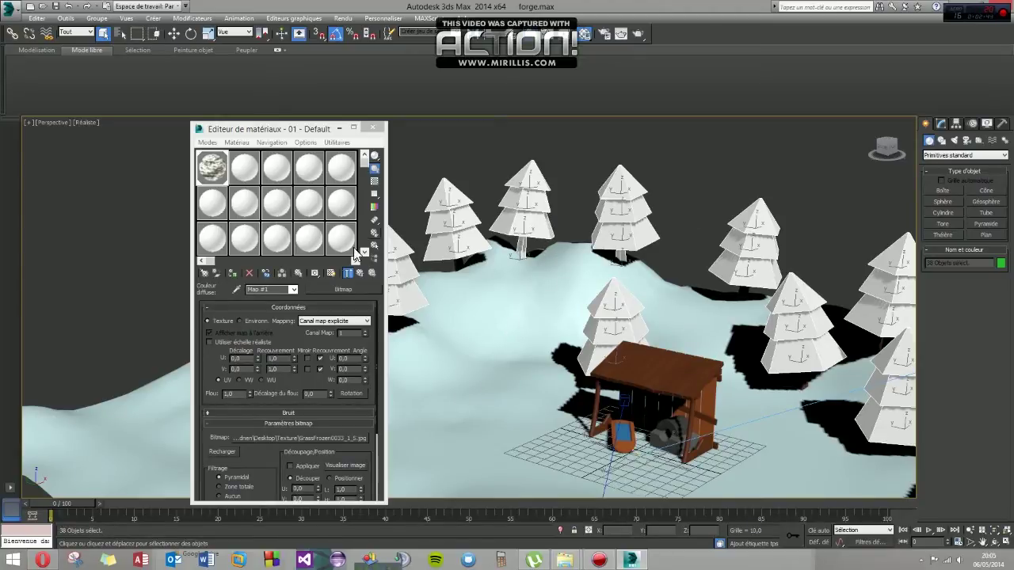
left_click(331, 274)
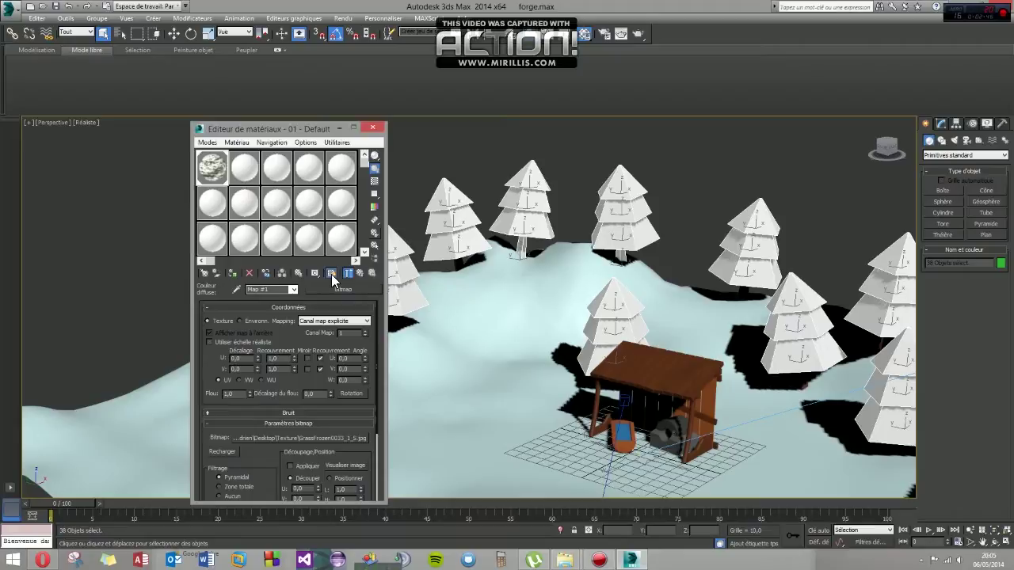
middle_click_drag(642, 247, 604, 254, "alt")
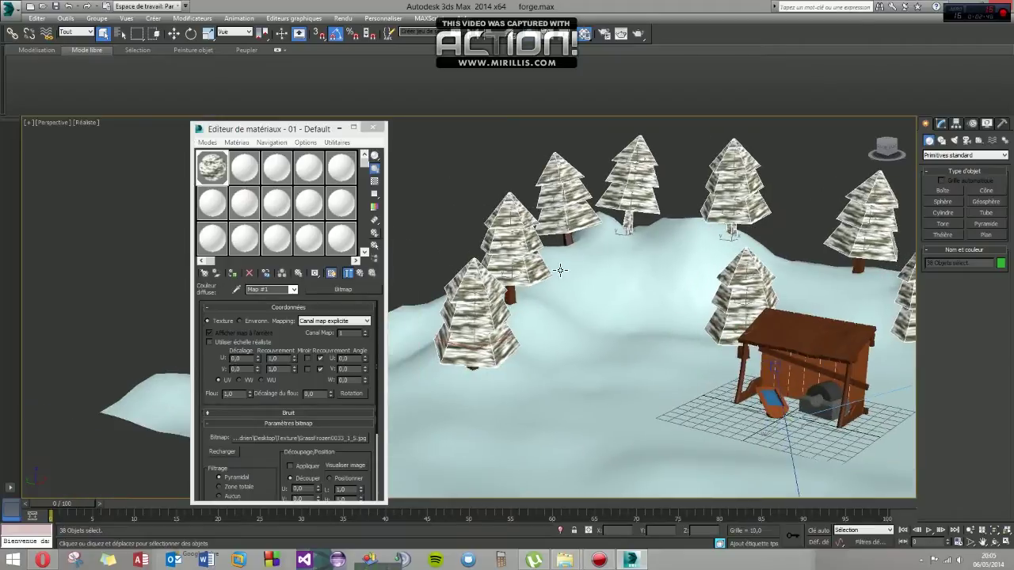
scroll(604, 253, "up", 3)
scroll(568, 266, "up", 5)
scroll(568, 266, "down", 3)
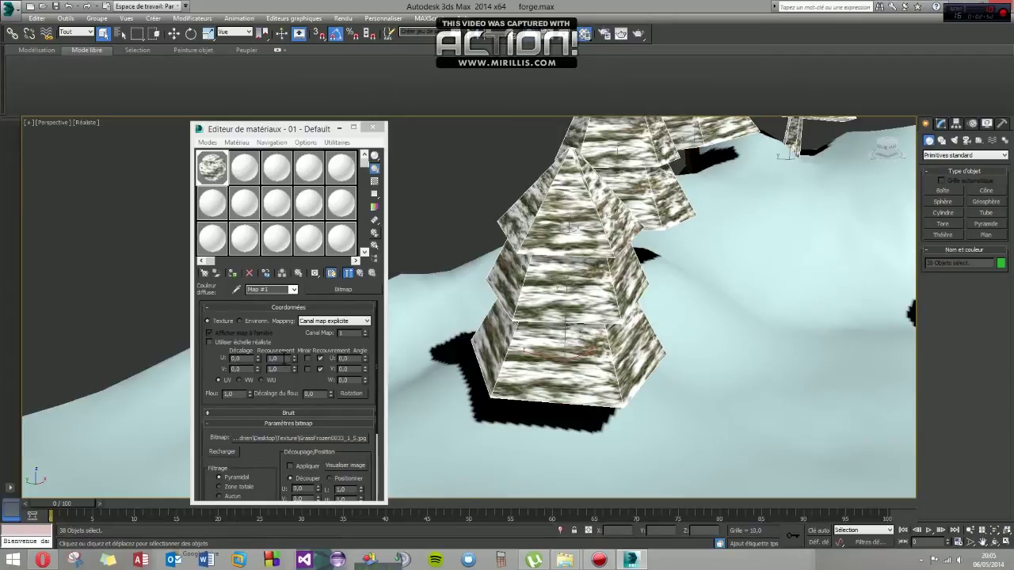
left_click_drag(291, 360, 293, 354)
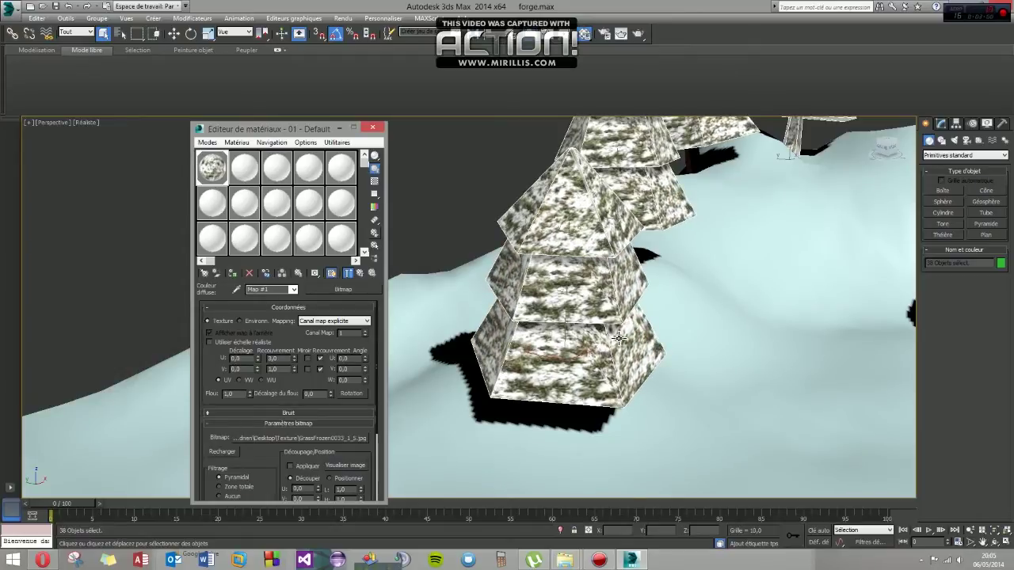
scroll(608, 334, "up", 5)
scroll(612, 350, "down", 5)
middle_click_drag(631, 346, 473, 284, "alt")
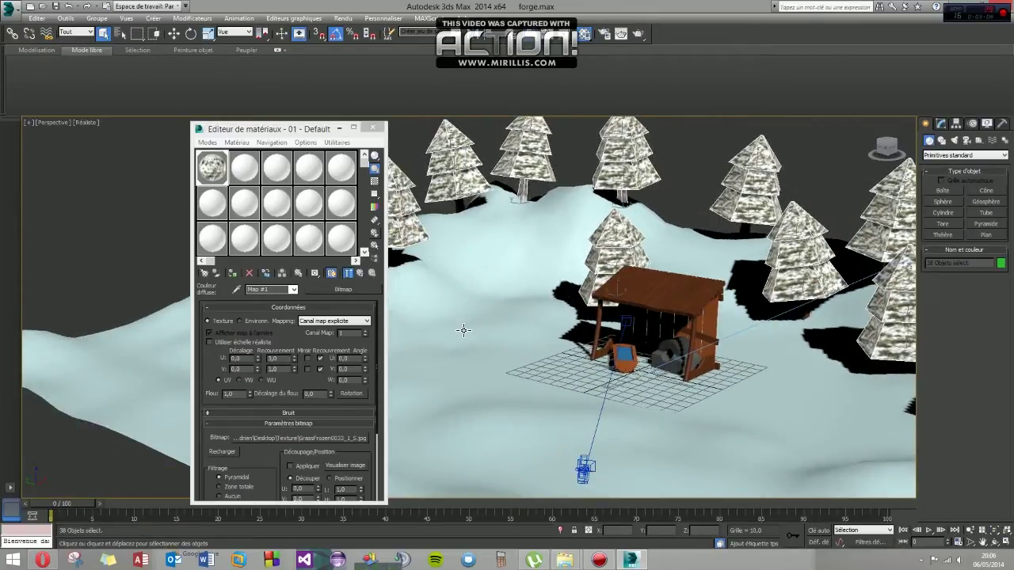
Give the terrain the 02 - Default material with a neige.jpg diffuse bitmap, shown in viewport
left_click(244, 168)
scroll(507, 345, "up", 3)
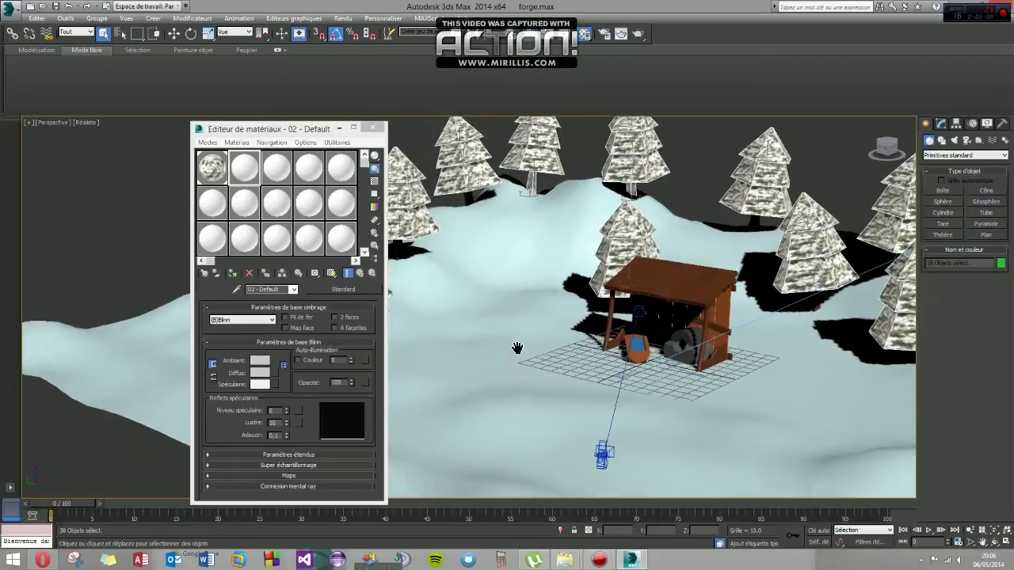
left_click(536, 302)
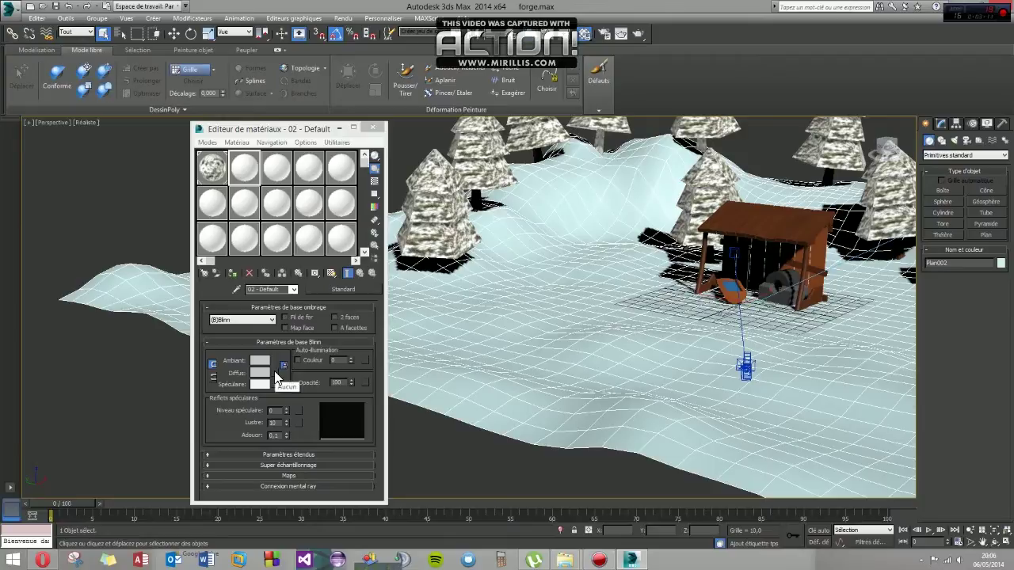
left_click(276, 374)
double_click(472, 190)
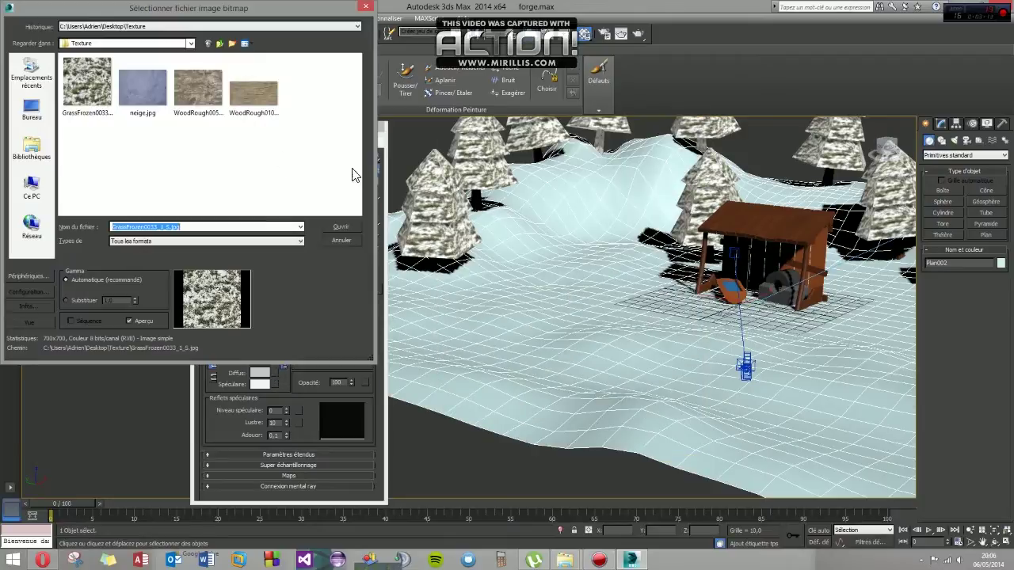
double_click(136, 89)
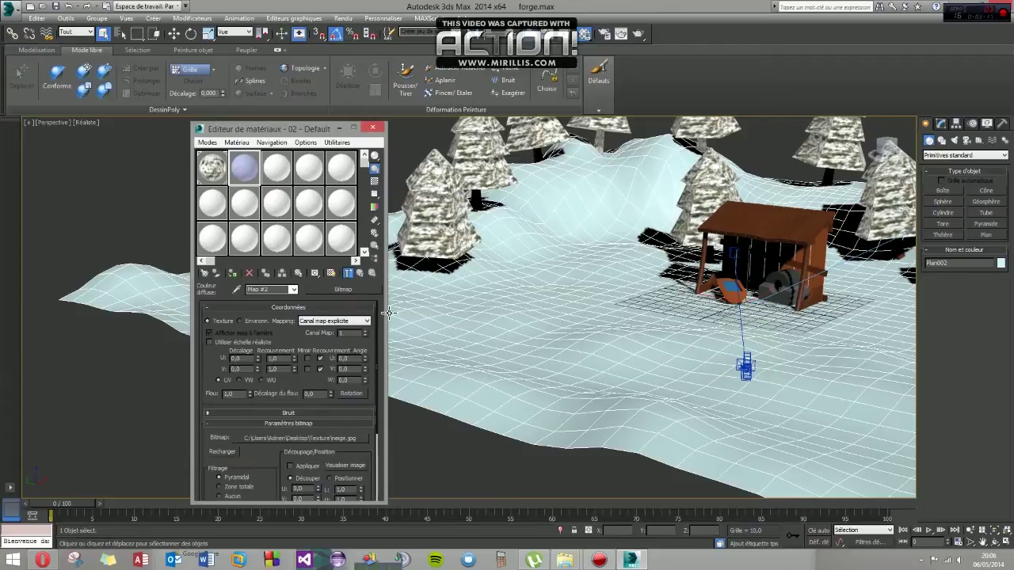
left_click(233, 274)
left_click(331, 274)
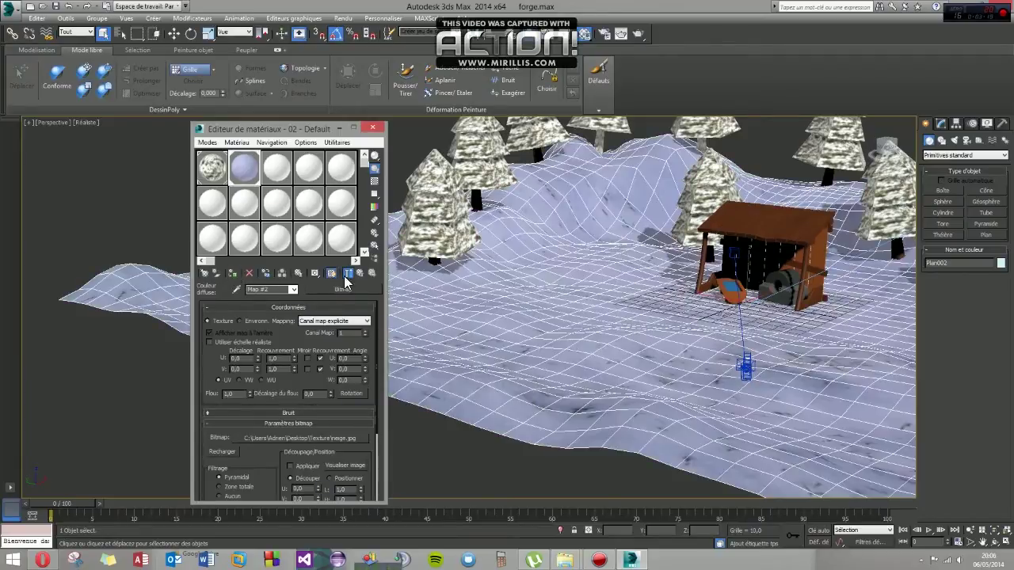
mouse_move(595, 335)
middle_mouse_down()
mouse_move(425, 390)
mouse_move(484, 320)
middle_mouse_up()
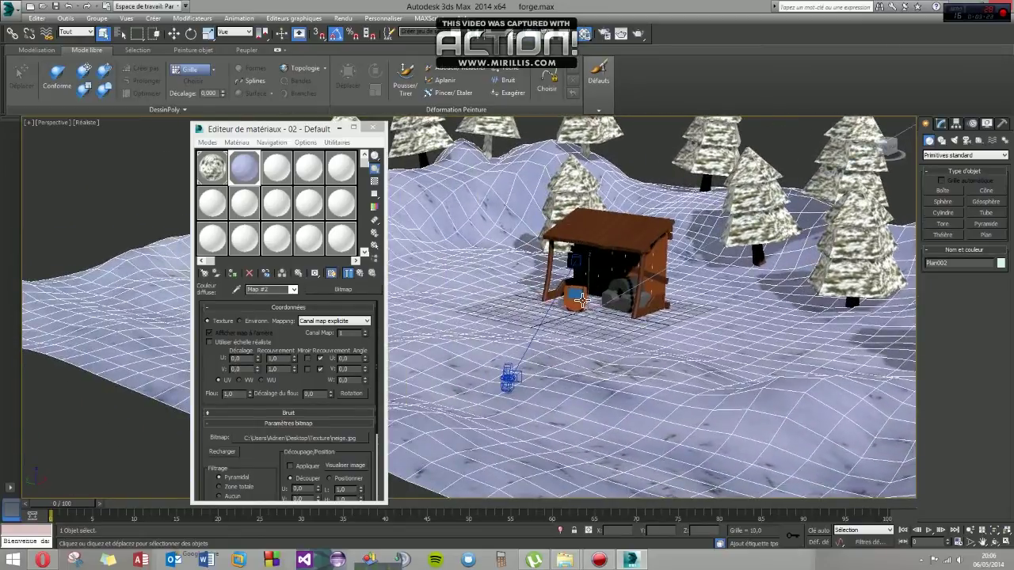
left_click(277, 168)
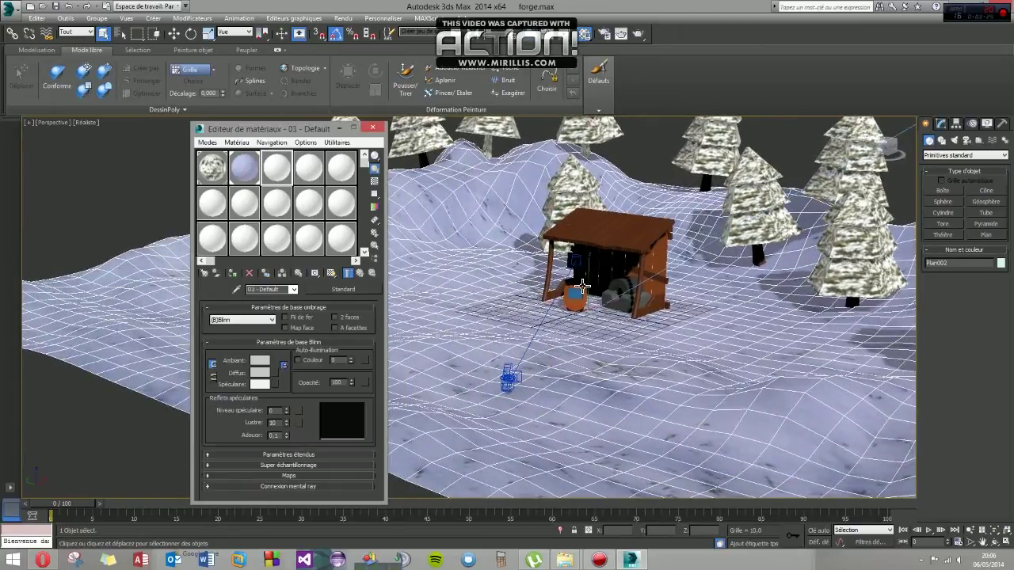
Ungroup the shelter group into its parts
left_click(583, 285)
scroll(570, 294, "up", 2)
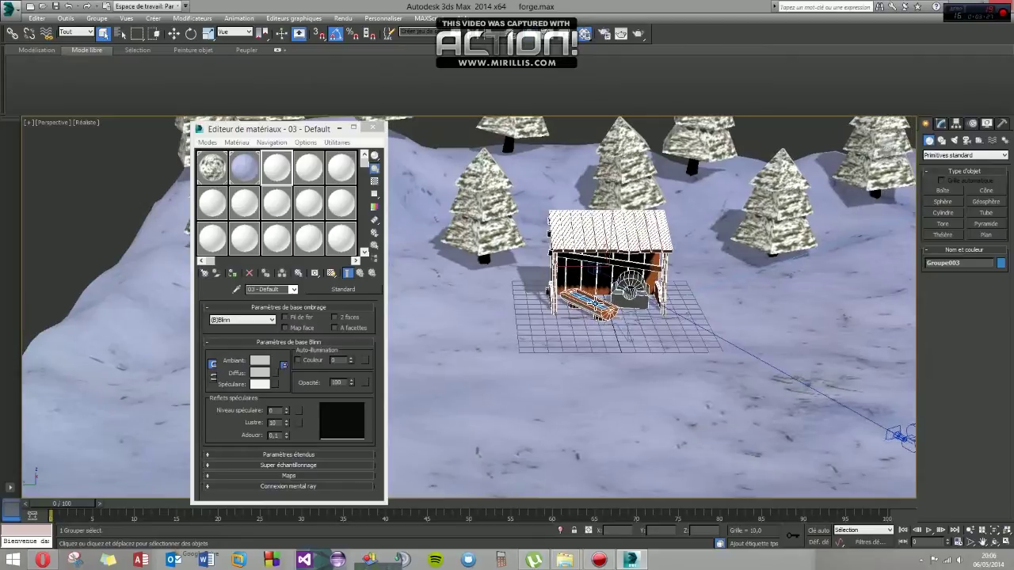
scroll(563, 289, "up", 3)
scroll(558, 285, "down", 1)
left_click(96, 17)
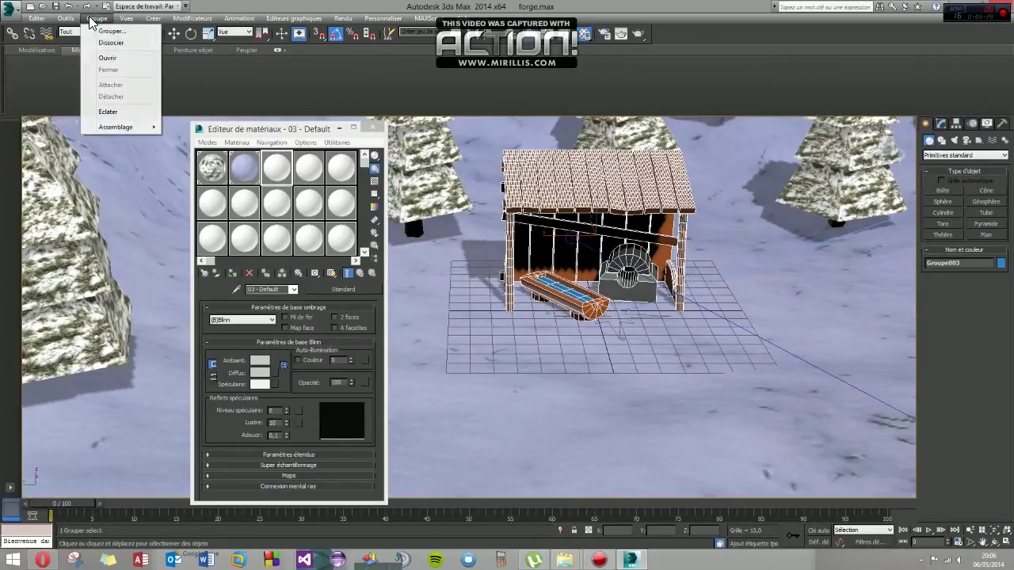
left_click(109, 41)
Ungroup the trough and select its Plan001 water surface
left_click(563, 286)
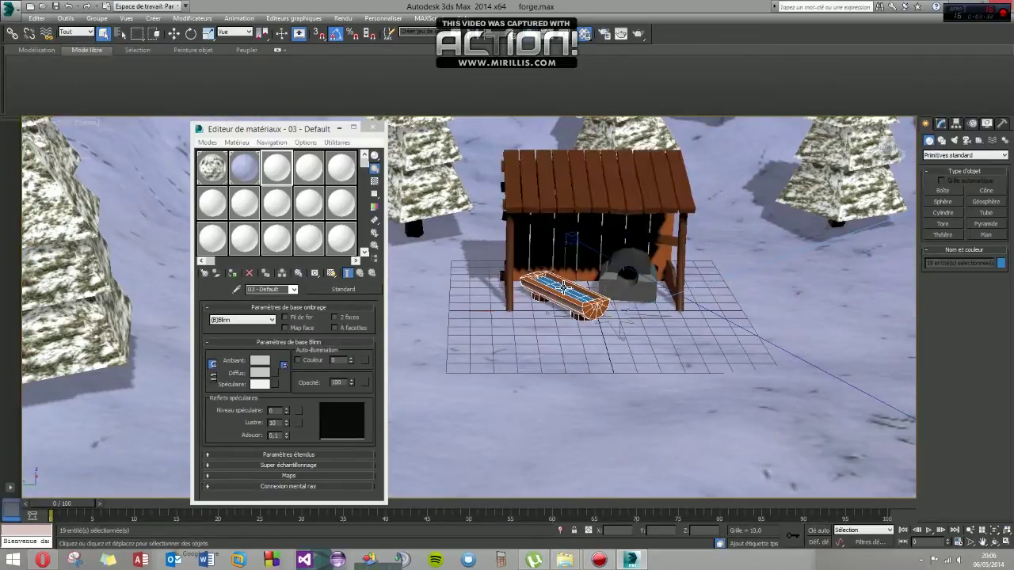
left_click(97, 17)
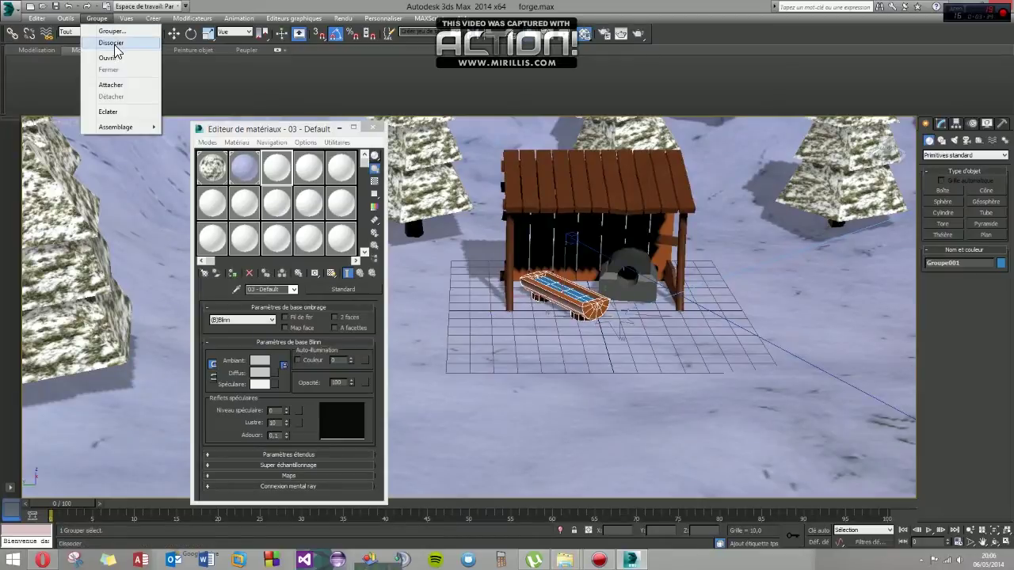
left_click(115, 46)
left_click(564, 291)
middle_click_drag(580, 304, 570, 302, "alt")
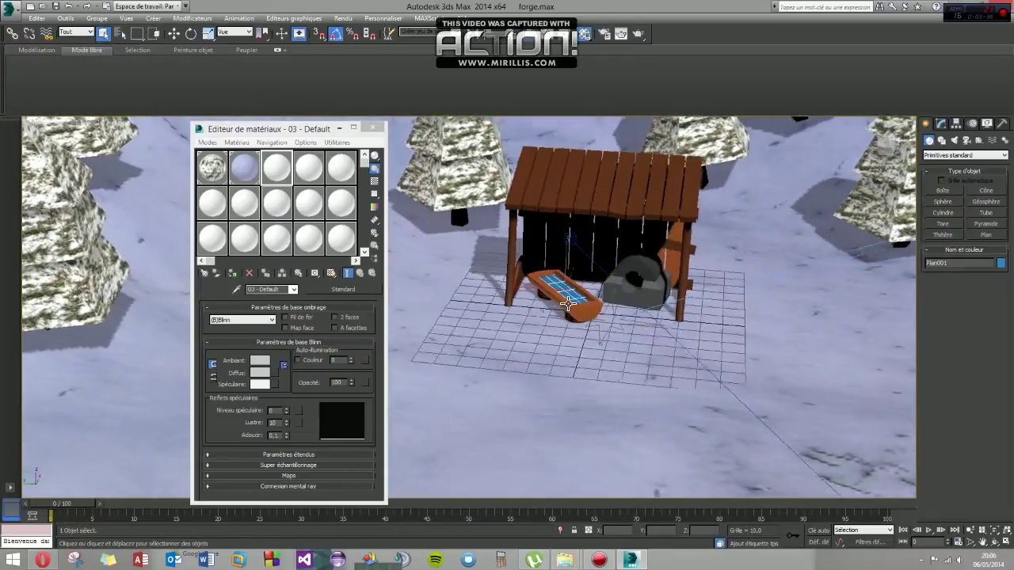
scroll(569, 302, "up", 2)
scroll(569, 301, "up", 4)
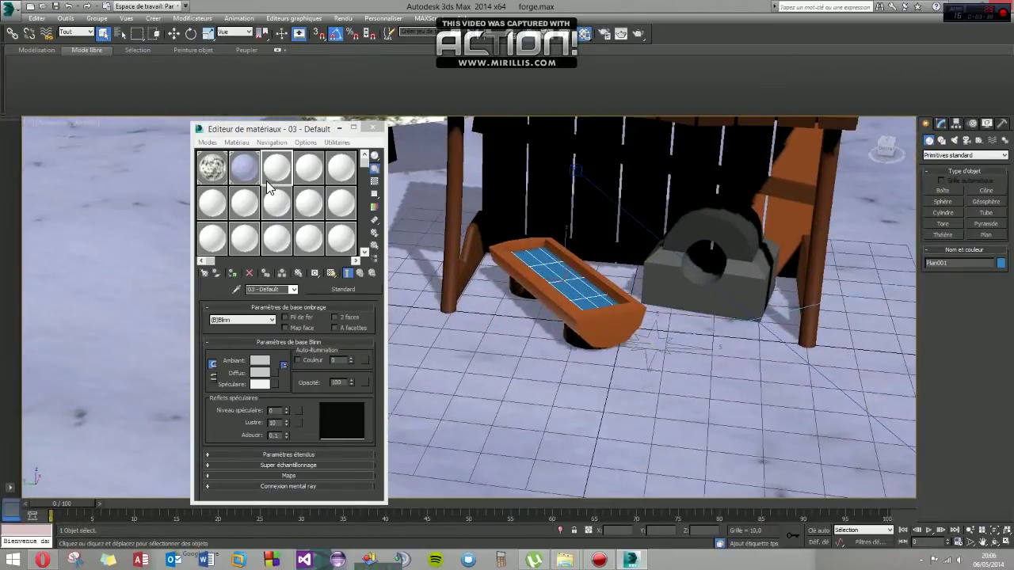
Turn the active material into an Autodesk Water material and assign it to the trough's water
left_click(342, 290)
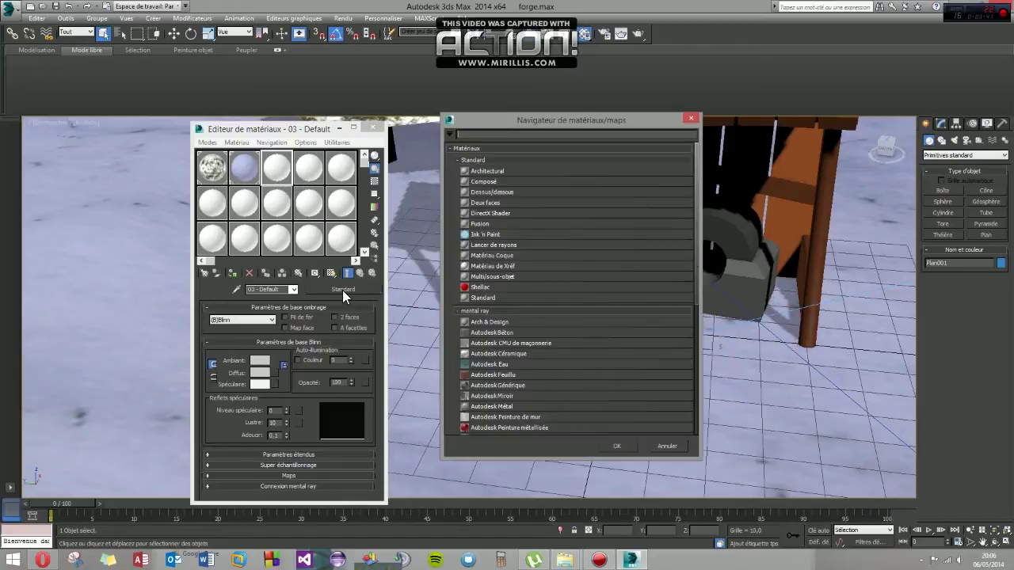
double_click(513, 366)
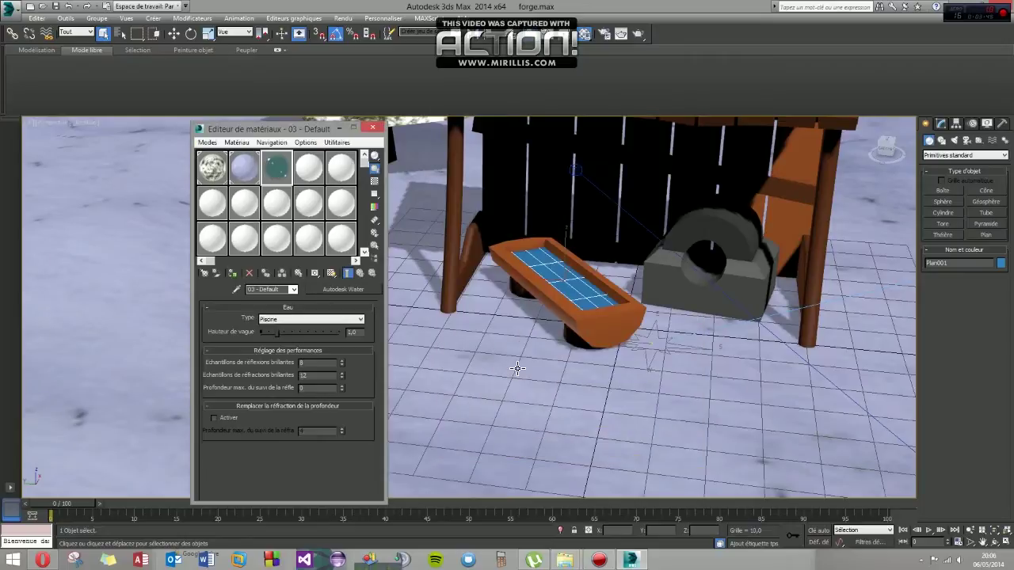
left_click(231, 275)
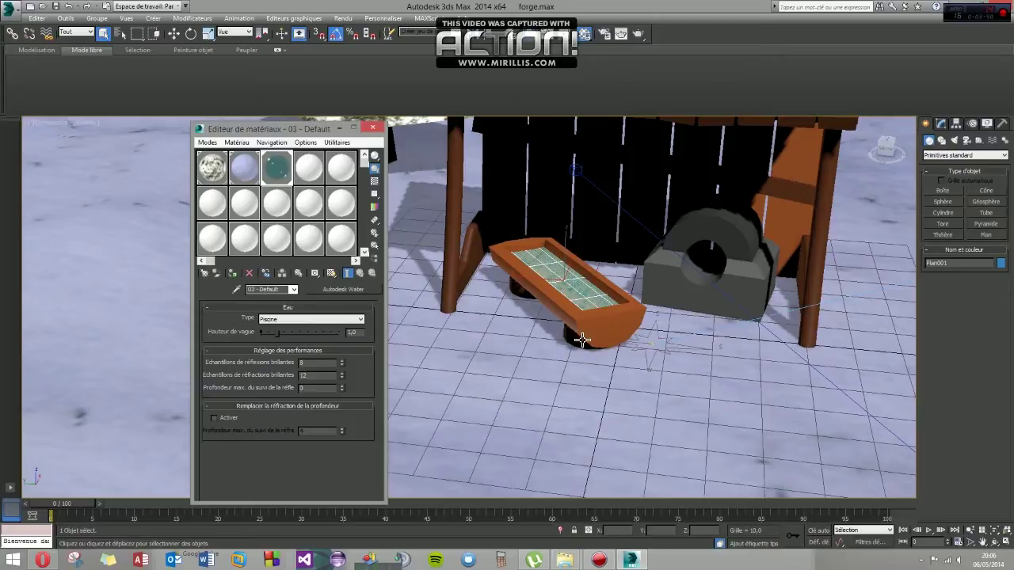
Orbit and zoom around the trough, selecting the log and then its water surface
left_click(582, 340)
mouse_move(582, 340)
middle_mouse_down("alt")
mouse_move(625, 347)
mouse_move(555, 301)
middle_mouse_up("alt")
scroll(551, 271, "up", 5)
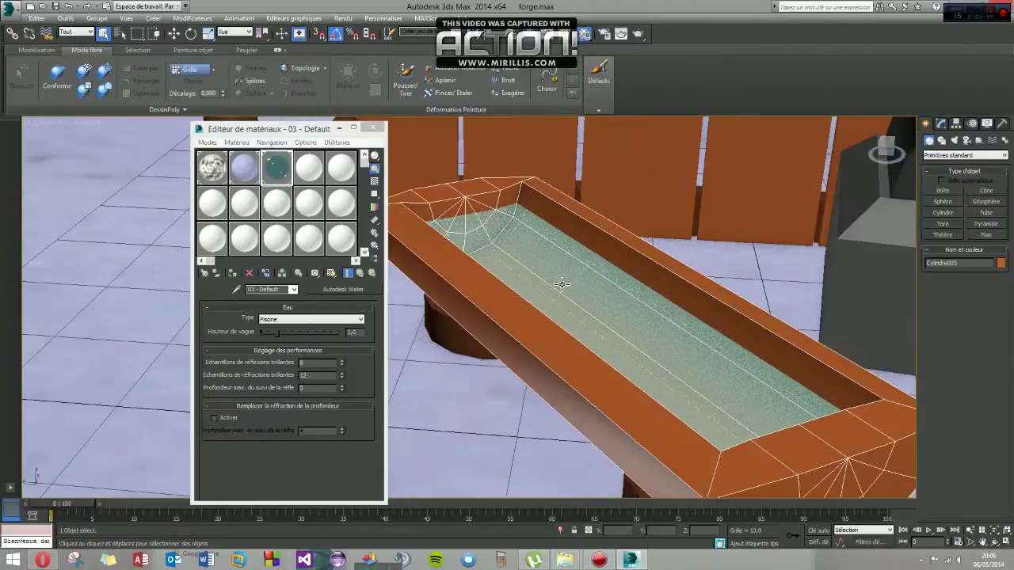
left_click(561, 283)
mouse_move(554, 339)
middle_mouse_down("alt")
mouse_move(561, 322)
mouse_move(536, 331)
mouse_move(591, 332)
mouse_move(536, 335)
mouse_move(561, 348)
mouse_move(552, 344)
middle_mouse_up("alt")
scroll(562, 323, "down", 5)
scroll(591, 332, "down", 3)
Select the trough log with its support log, then reselect only the trough
left_click(569, 353)
scroll(552, 344, "up", 5)
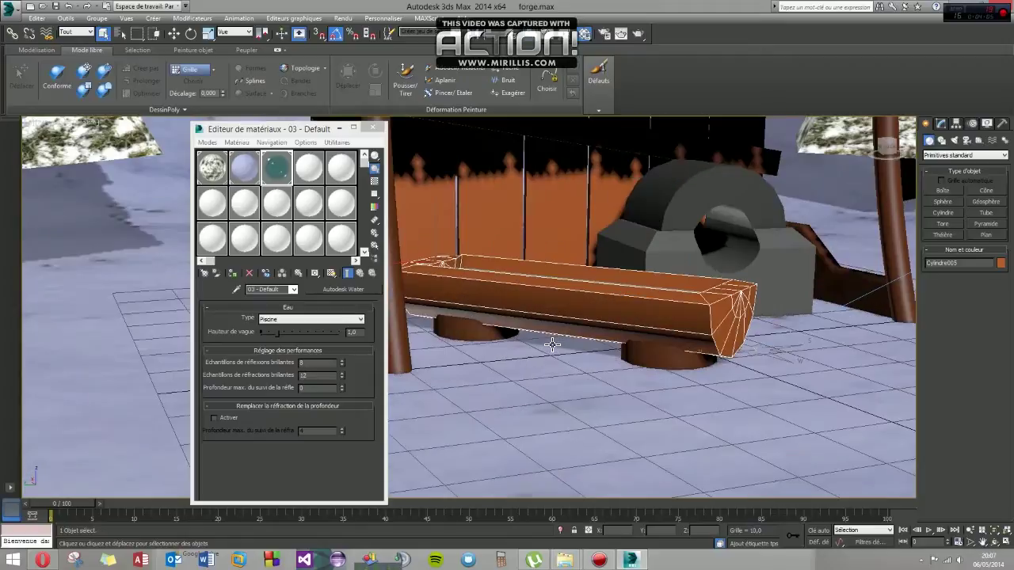
left_click(485, 335, "ctrl")
mouse_move(551, 346)
middle_mouse_down("alt")
mouse_move(580, 350)
mouse_move(555, 360)
mouse_move(561, 335)
mouse_move(569, 346)
middle_mouse_up("alt")
left_click(563, 327)
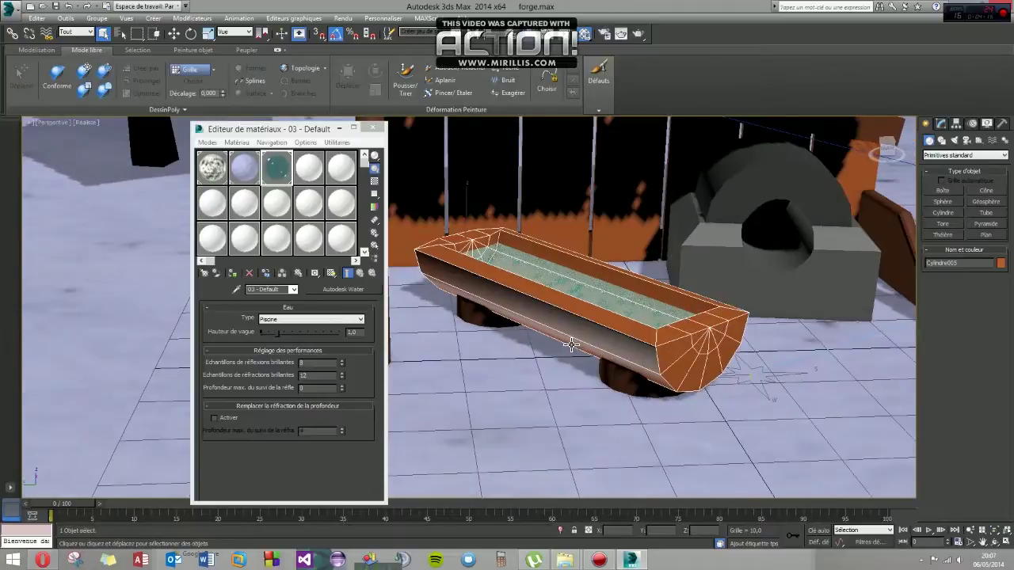
scroll(479, 299, "down", 5)
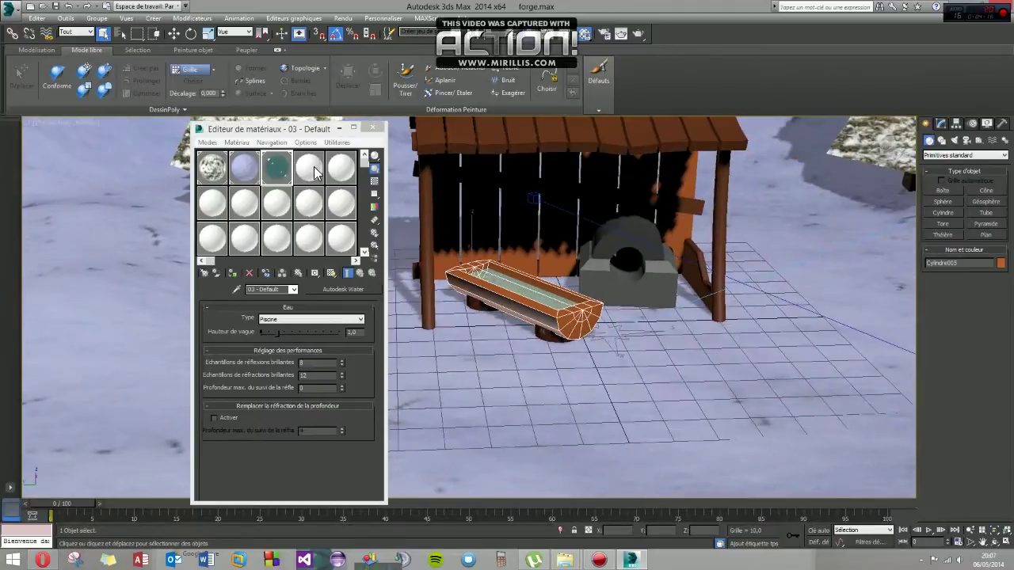
Create material 04 - Default with WoodRough0050_2_M.jpg as its diffuse bitmap
left_click(315, 175)
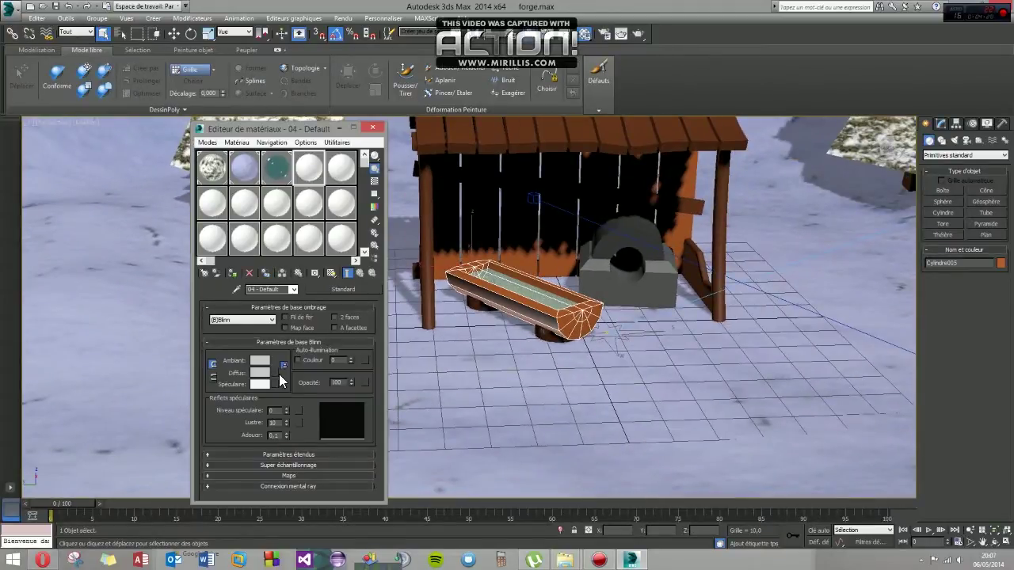
left_click(268, 373)
left_click(416, 159)
left_click(277, 372)
double_click(488, 189)
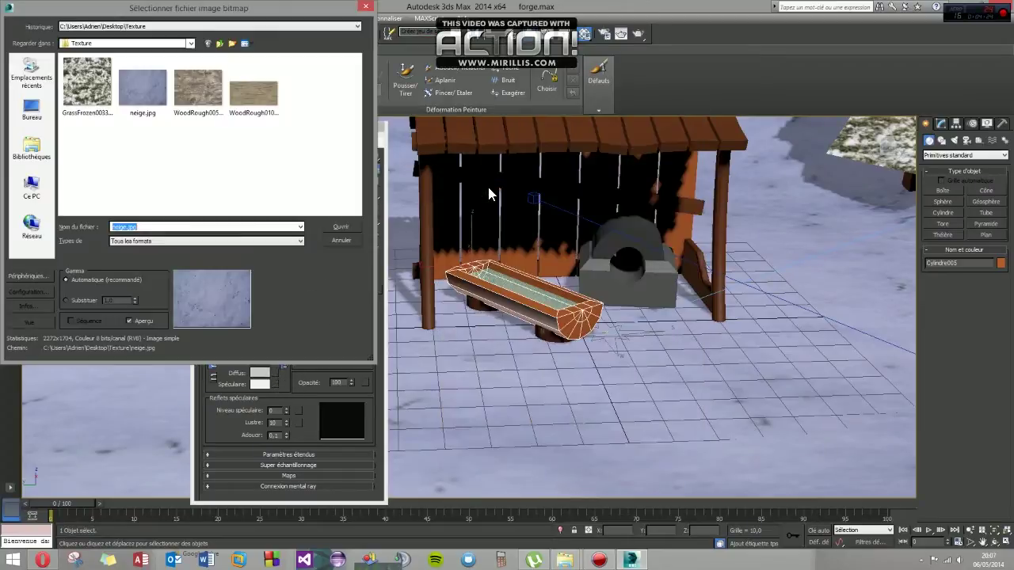
double_click(198, 89)
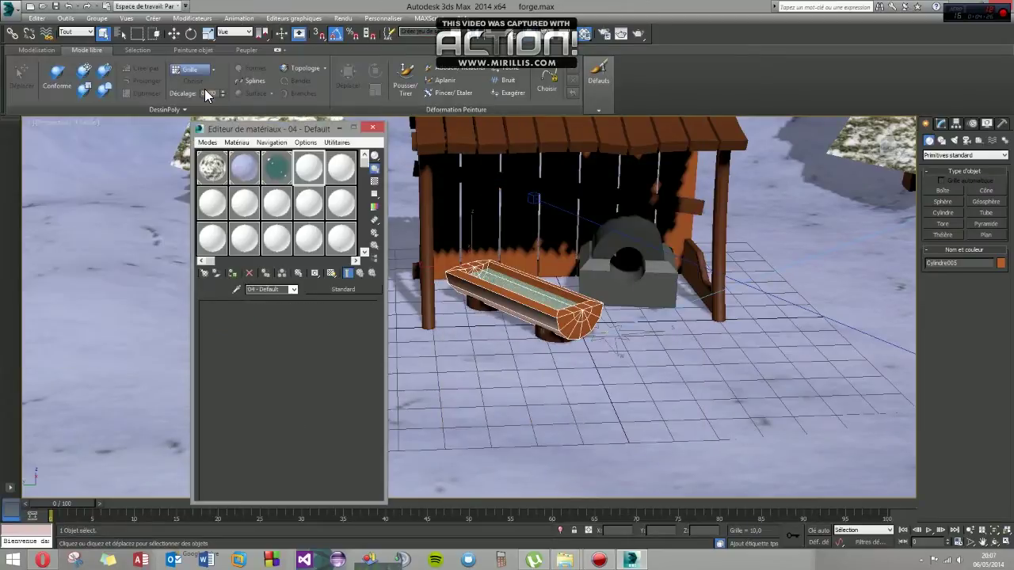
Assign the wood material to the trough and show its texture in the viewport
left_click(232, 274)
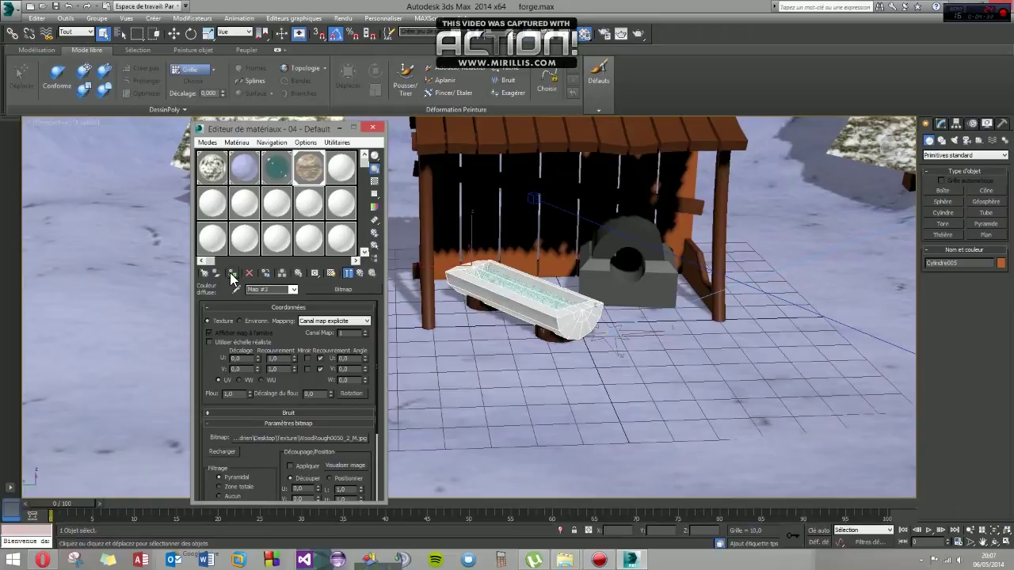
left_click(330, 275)
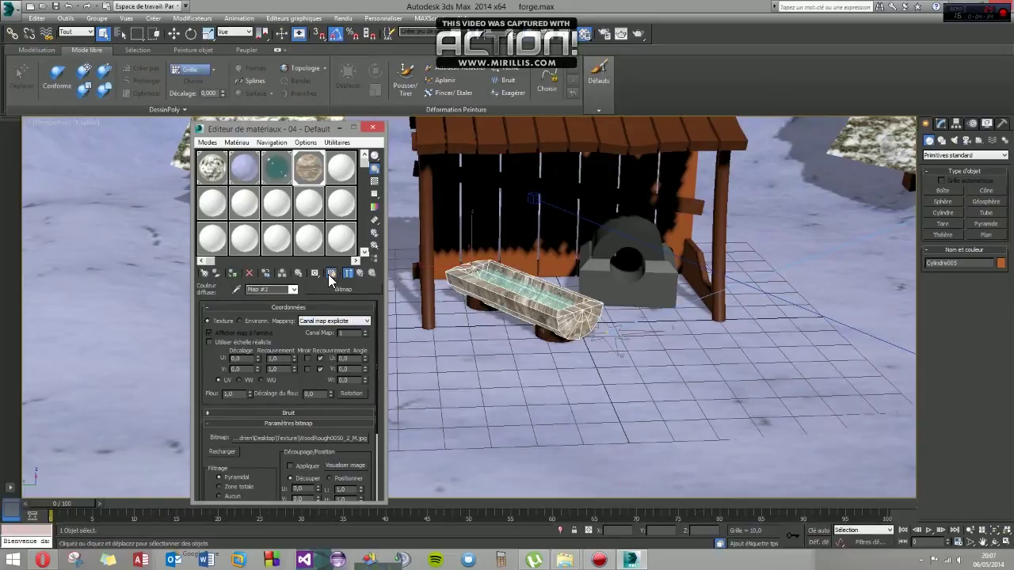
mouse_move(551, 351)
middle_mouse_down("alt")
mouse_move(602, 346)
mouse_move(527, 355)
middle_mouse_up("alt")
scroll(603, 346, "up", 3)
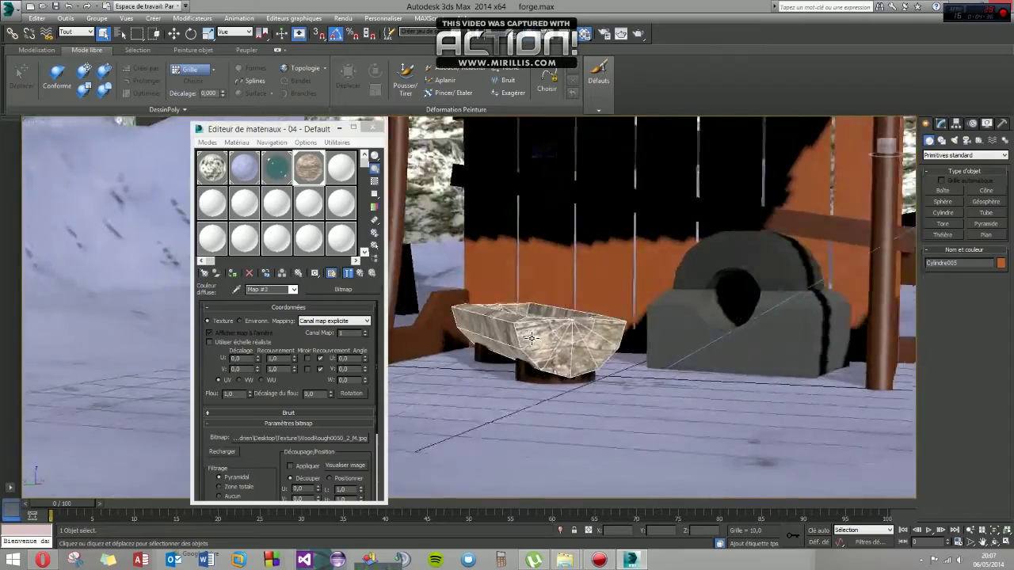
scroll(526, 355, "up", 2)
scroll(522, 349, "up", 2)
scroll(513, 337, "up", 2)
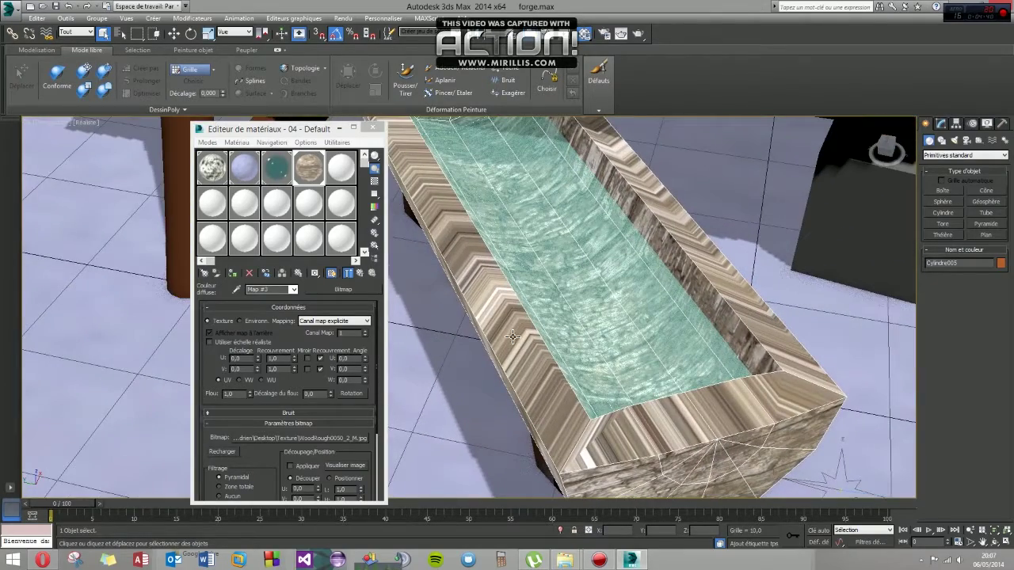
Orbit and zoom to a low side view to inspect the wood on the trough
mouse_move(531, 389)
middle_mouse_down("alt")
mouse_move(596, 380)
mouse_move(715, 401)
mouse_move(582, 398)
middle_mouse_up("alt")
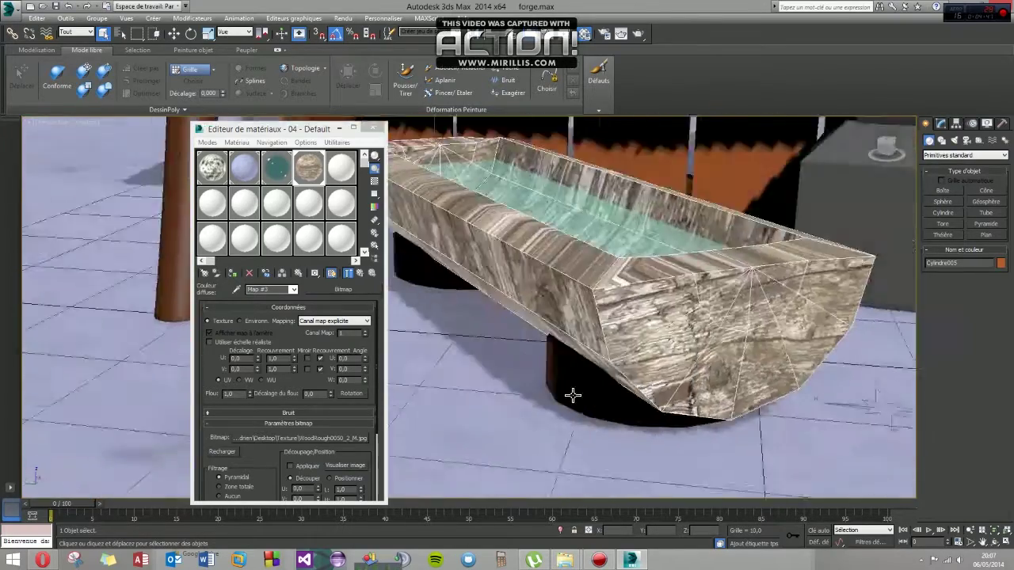
scroll(539, 342, "down", 5)
scroll(539, 342, "up", 1)
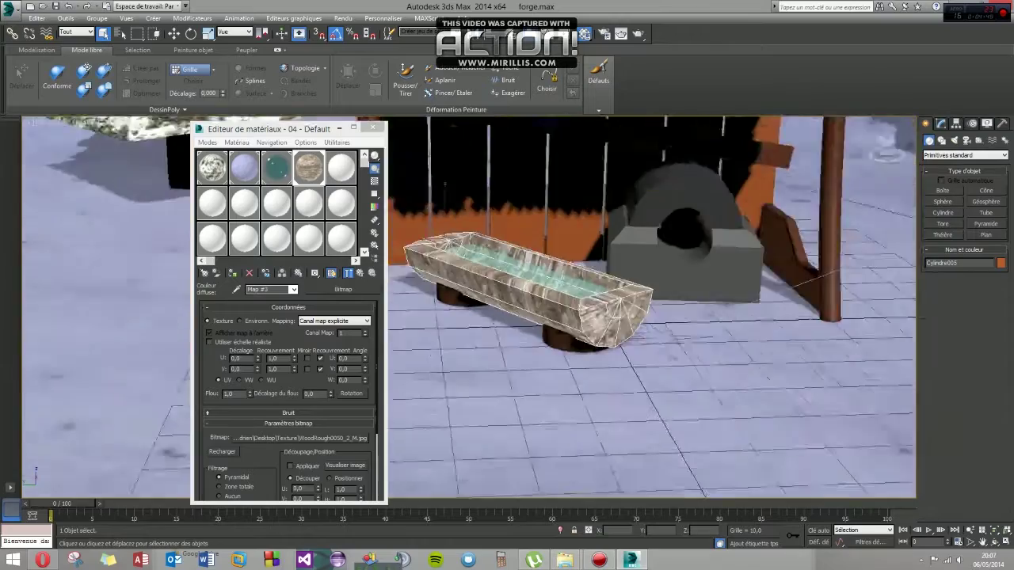
scroll(540, 342, "up", 3)
mouse_move(602, 348)
middle_mouse_down("alt")
mouse_move(634, 332)
mouse_move(672, 370)
mouse_move(587, 349)
mouse_move(650, 363)
mouse_move(590, 369)
mouse_move(625, 371)
mouse_move(645, 342)
middle_mouse_up("alt")
scroll(645, 348, "up", 2)
left_click(940, 124)
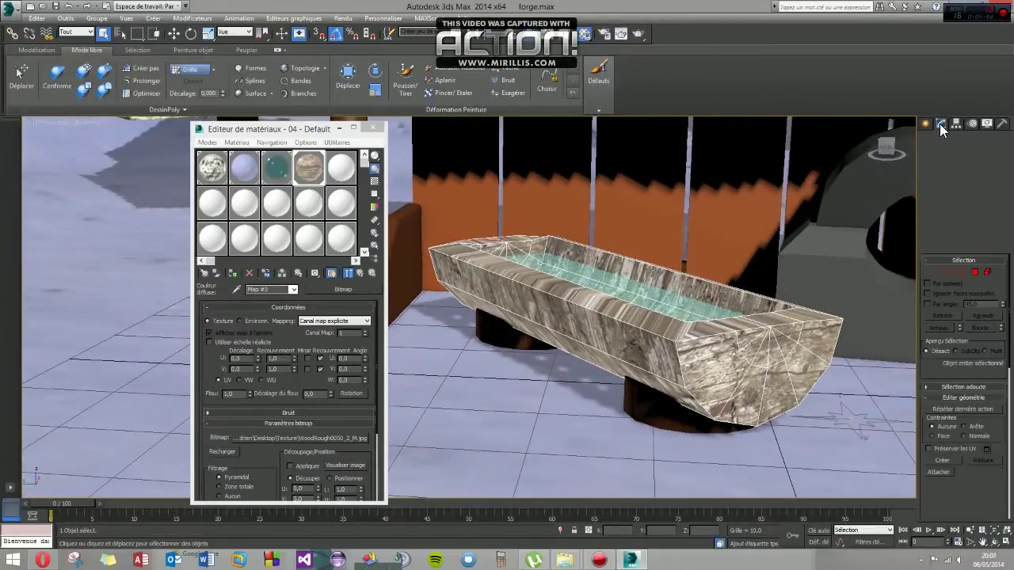
Add a UVW Map modifier to the trough
left_click(927, 166)
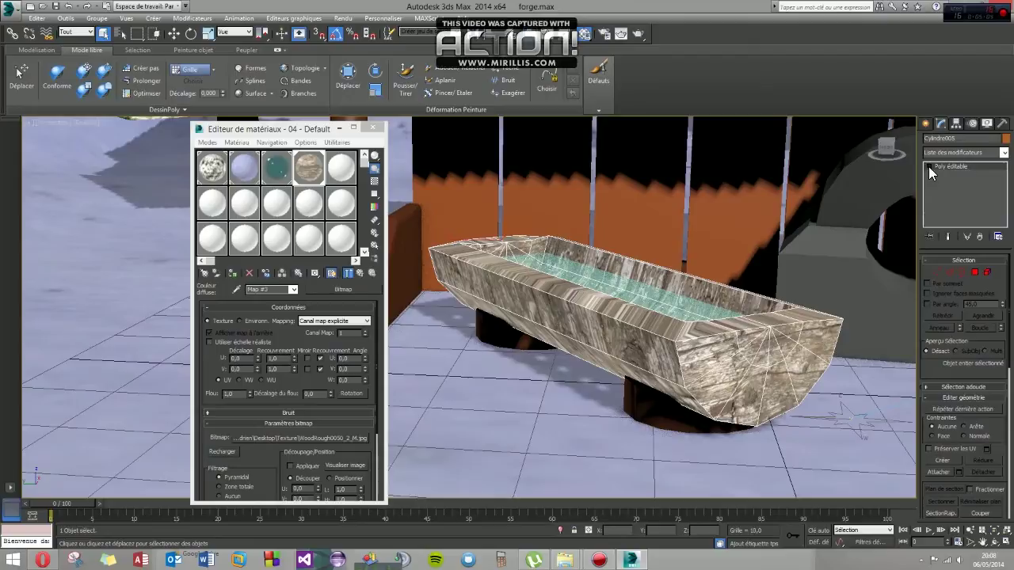
left_click(1003, 152)
scroll(968, 469, "down", 3)
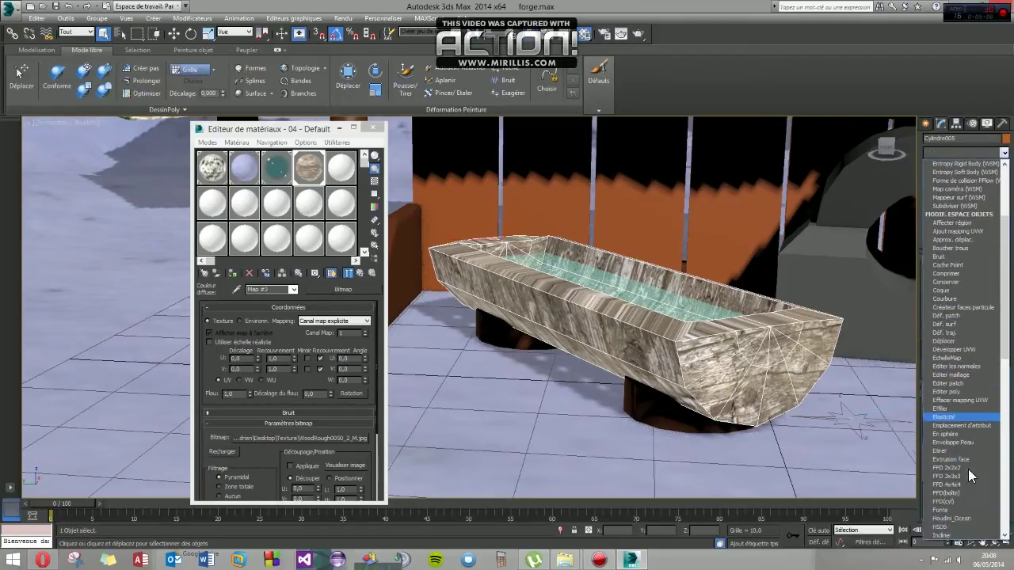
key("m")
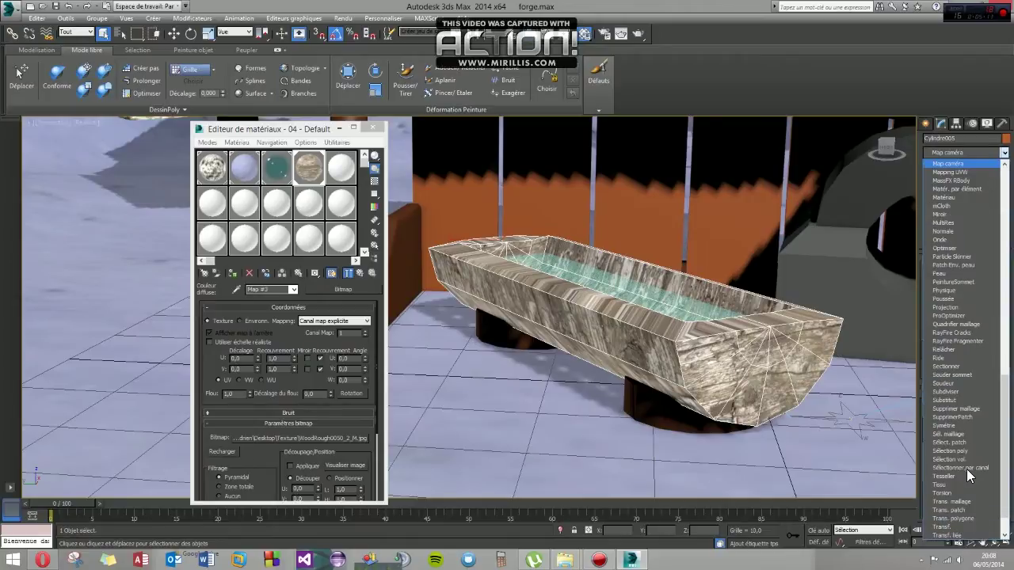
left_click(959, 173)
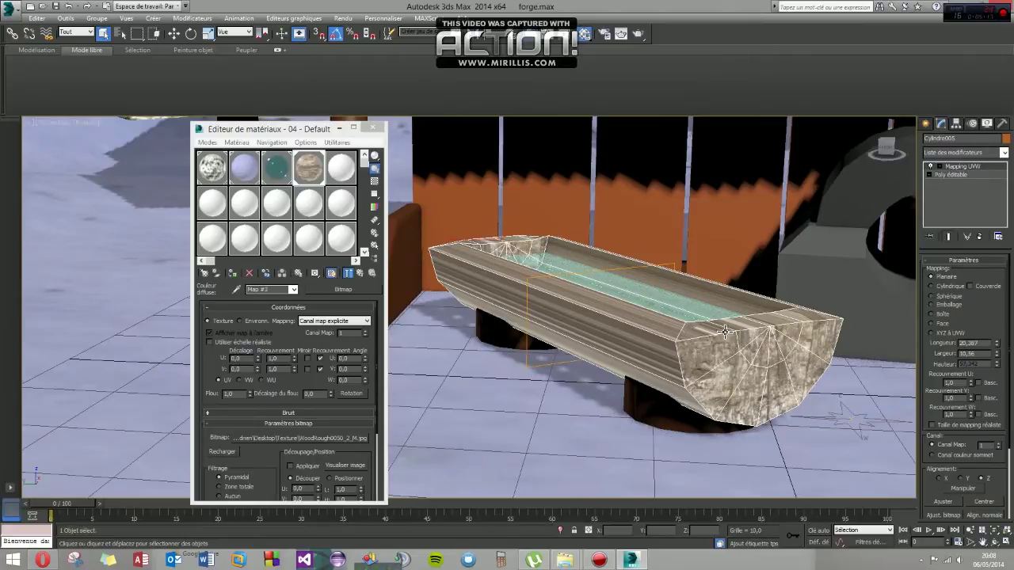
Try Cylindrical, capped and uncapped, and Spherical mapping, then settle on Box projection
left_click(931, 286)
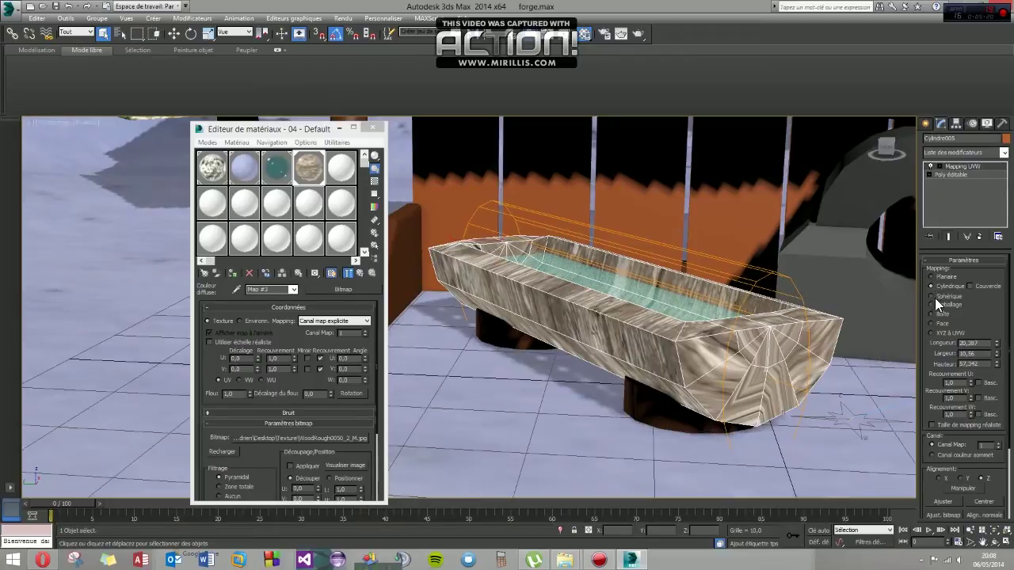
left_click(970, 286)
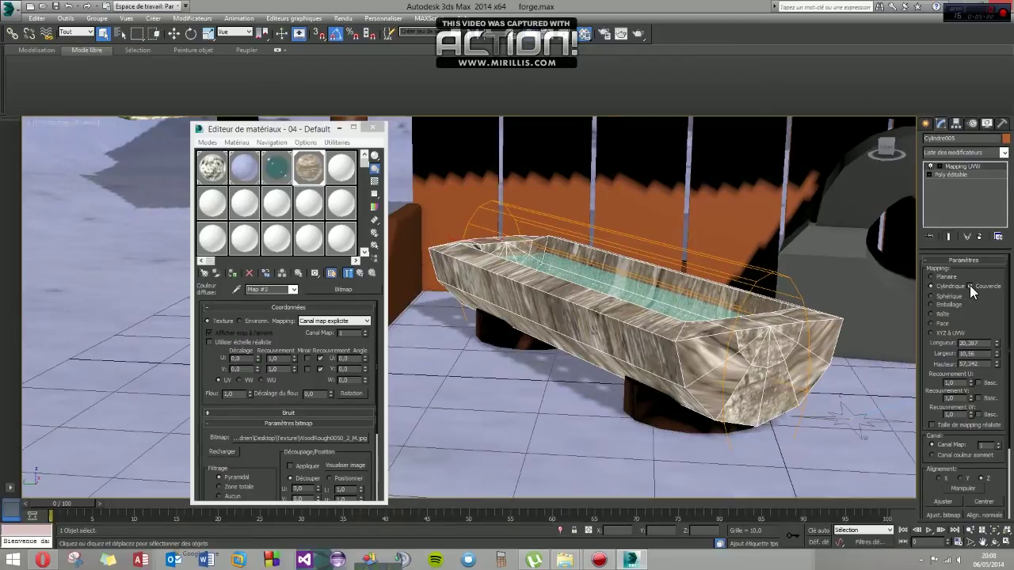
left_click(969, 286)
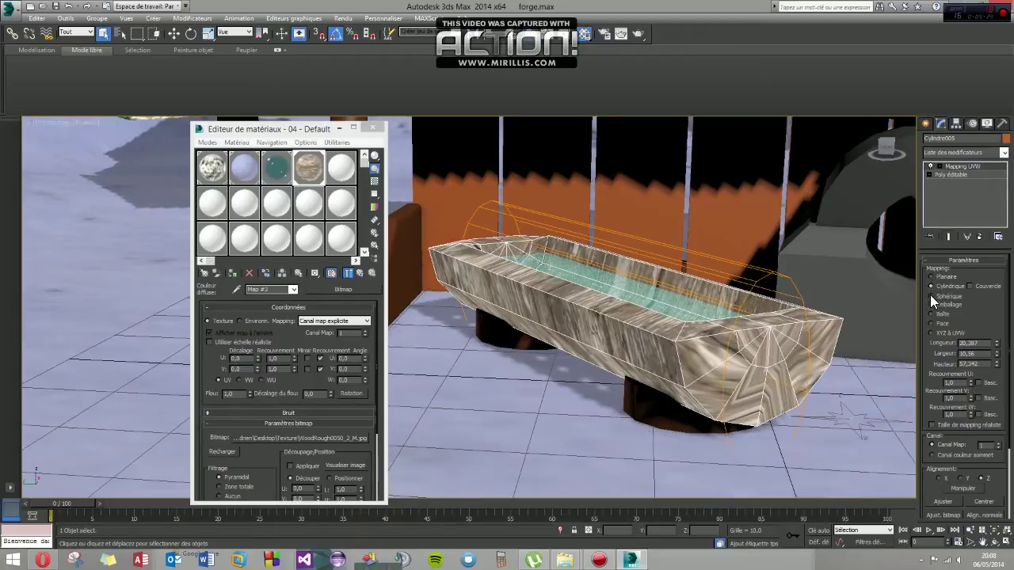
left_click(930, 295)
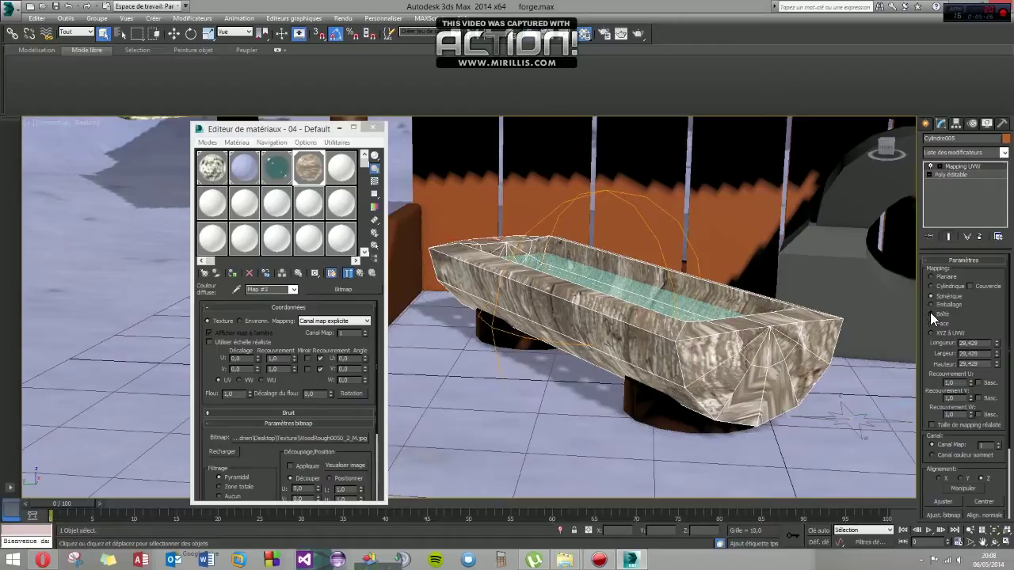
left_click(930, 314)
mouse_move(588, 342)
middle_mouse_down("alt")
mouse_move(715, 335)
mouse_move(751, 344)
mouse_move(717, 364)
mouse_move(760, 364)
mouse_move(658, 364)
mouse_move(715, 373)
mouse_move(731, 394)
mouse_move(674, 393)
mouse_move(740, 388)
mouse_move(758, 396)
mouse_move(726, 385)
middle_mouse_up("alt")
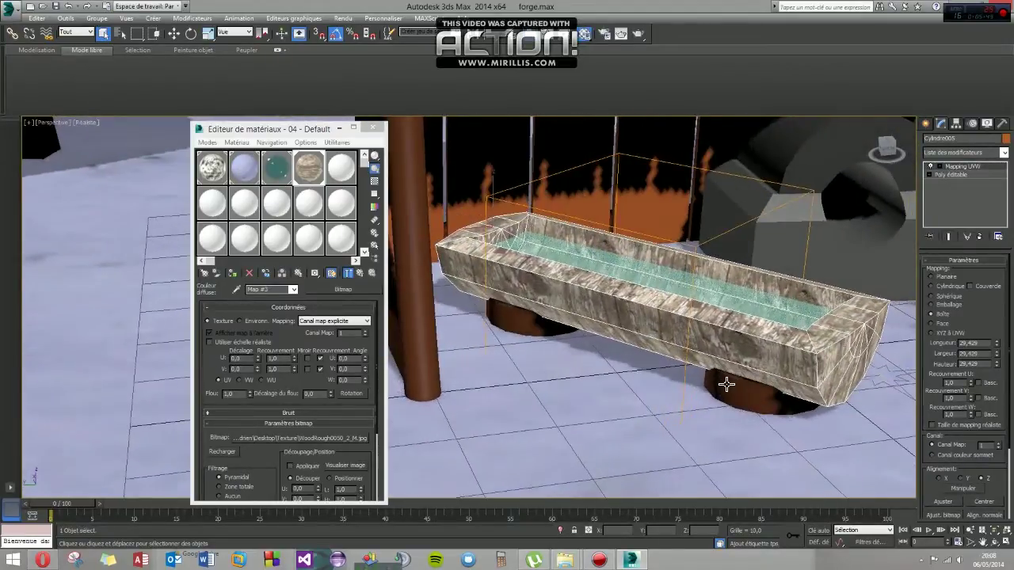
Collapse the trough's modifier stack into a single editable poly
right_click(965, 168)
left_click(860, 273)
middle_click_drag(712, 333, 702, 332, "alt")
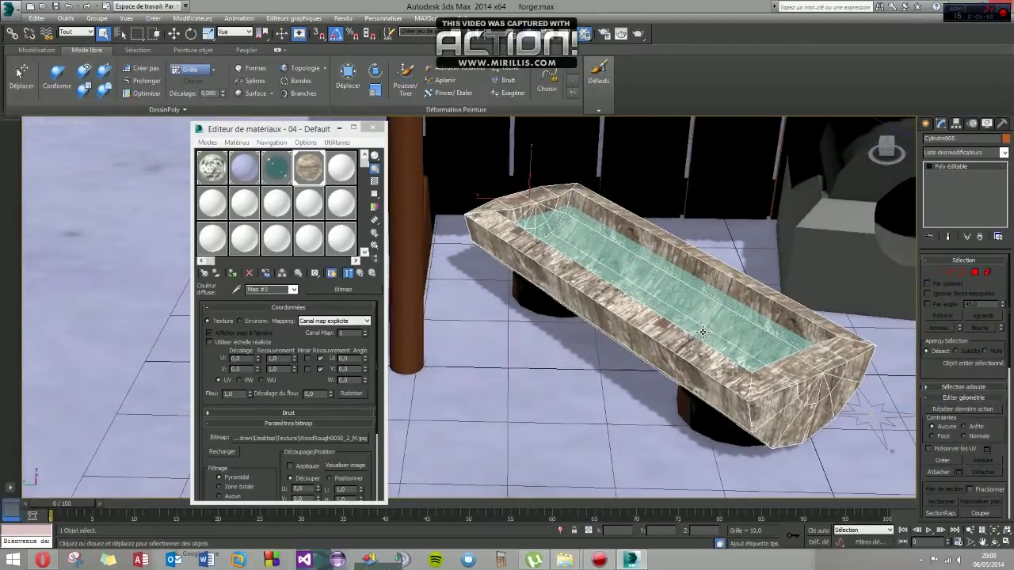
Select both support cylinders, assign them the rough wood material, and zoom in to check
left_click(701, 417)
middle_click_drag(701, 417, 627, 357, "alt")
left_click(494, 384, "ctrl")
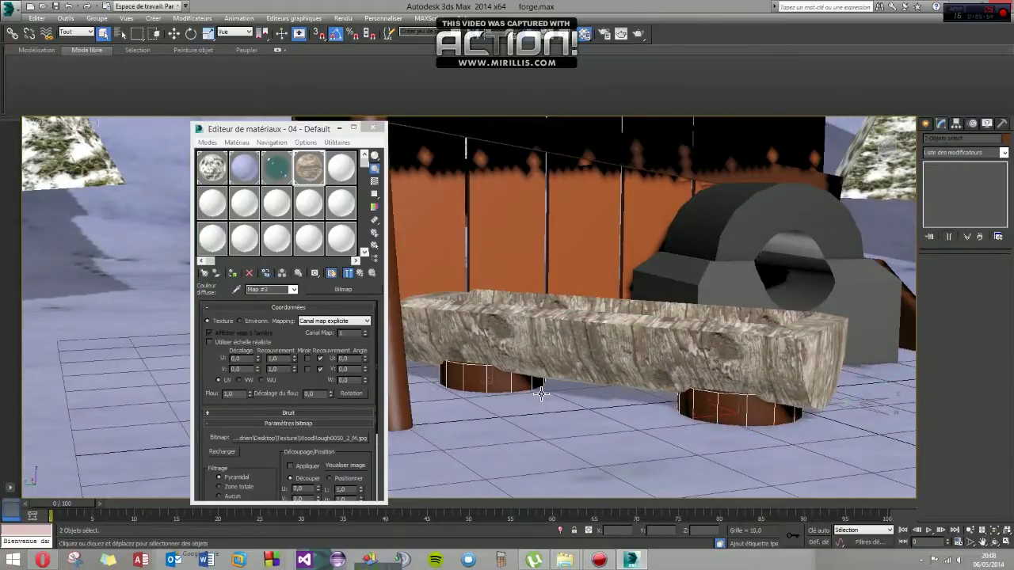
left_click(232, 272)
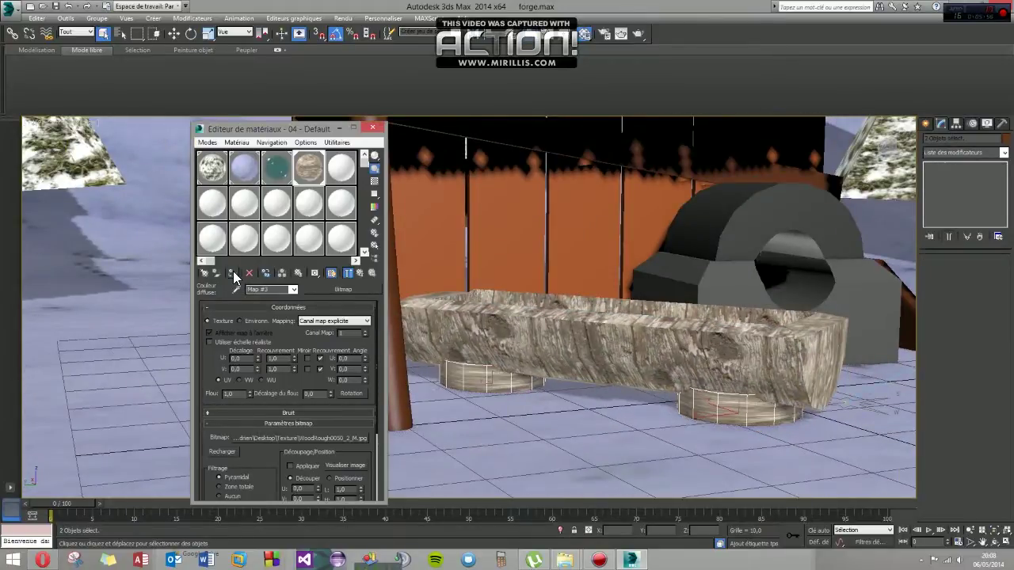
mouse_move(538, 373)
middle_mouse_down("alt")
mouse_move(579, 382)
mouse_move(550, 377)
middle_mouse_up("alt")
scroll(482, 391, "up", 5)
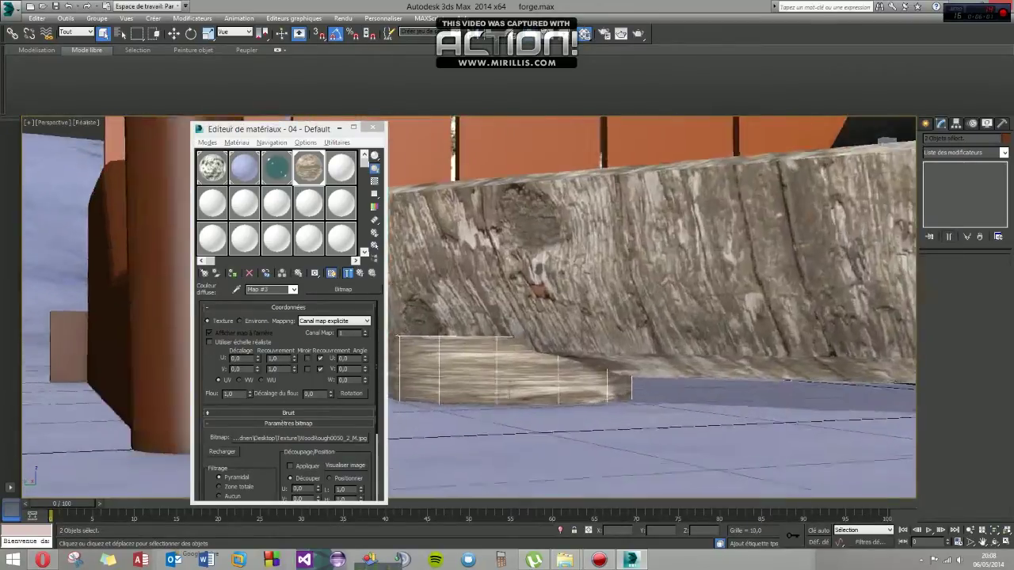
scroll(530, 400, "up", 4)
scroll(532, 399, "down", 5)
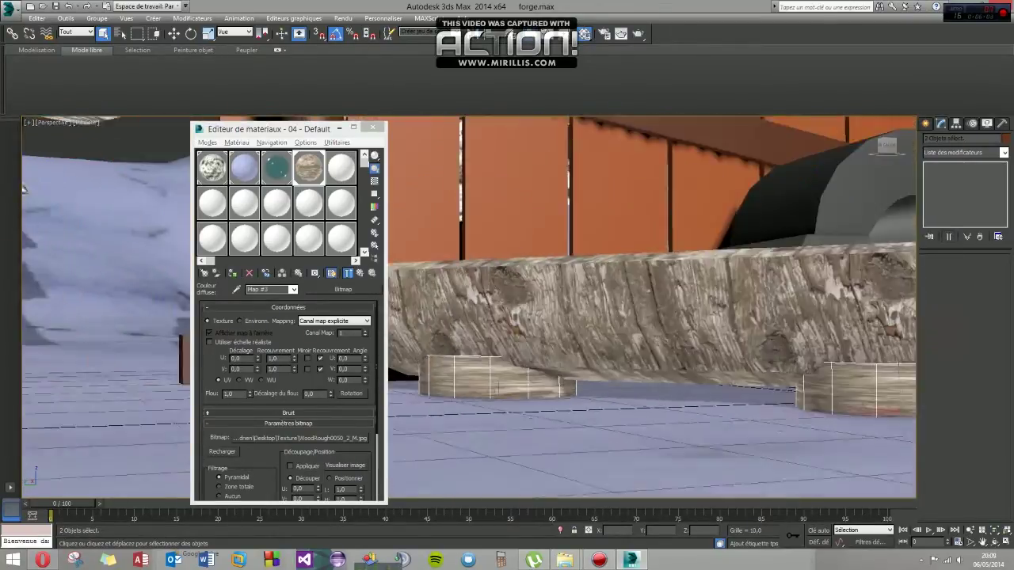
scroll(532, 398, "down", 3)
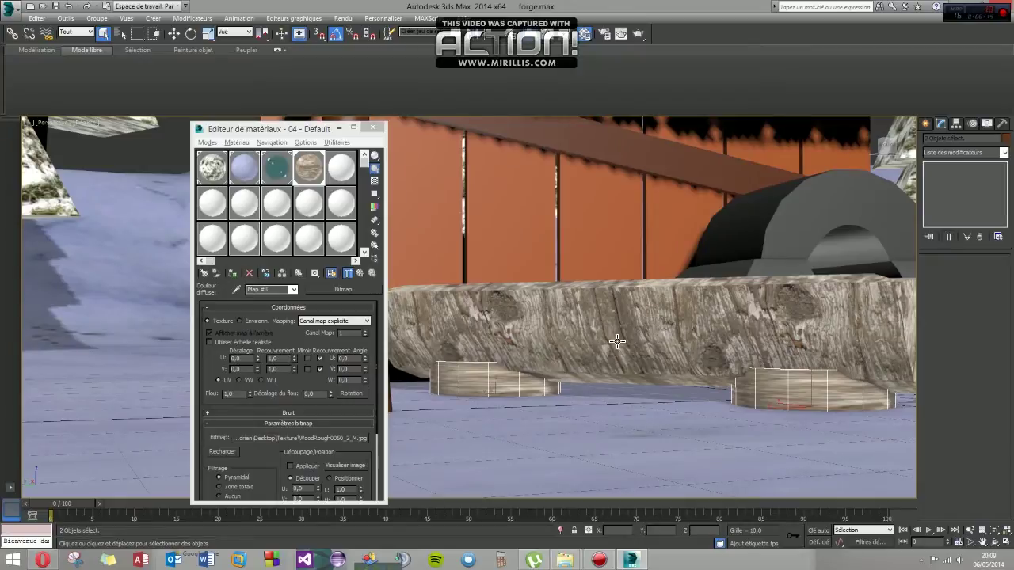
Create material 05 - Default using WoodRough0050_2_M.jpg as its diffuse bitmap
left_click(340, 167)
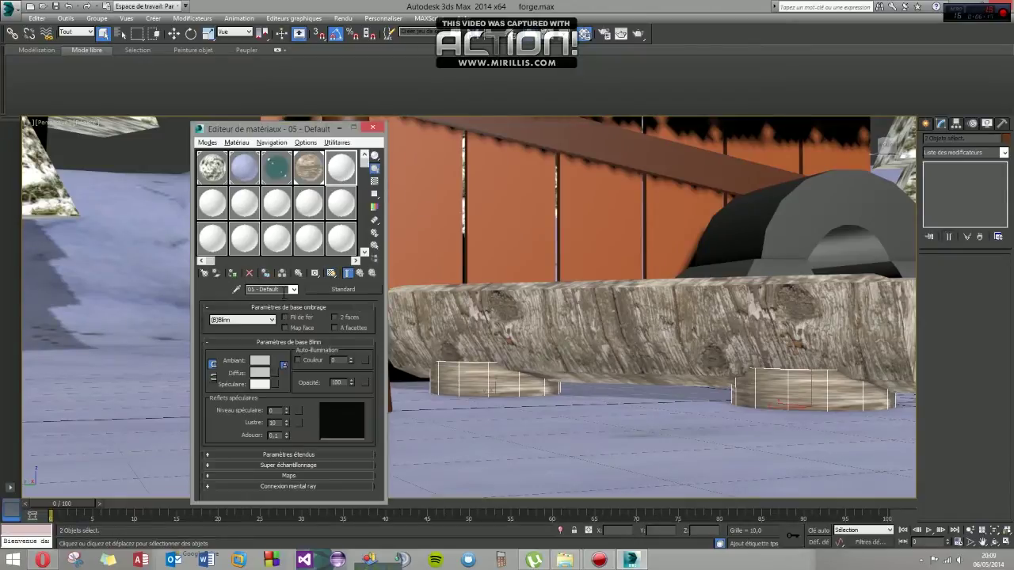
left_click(277, 372)
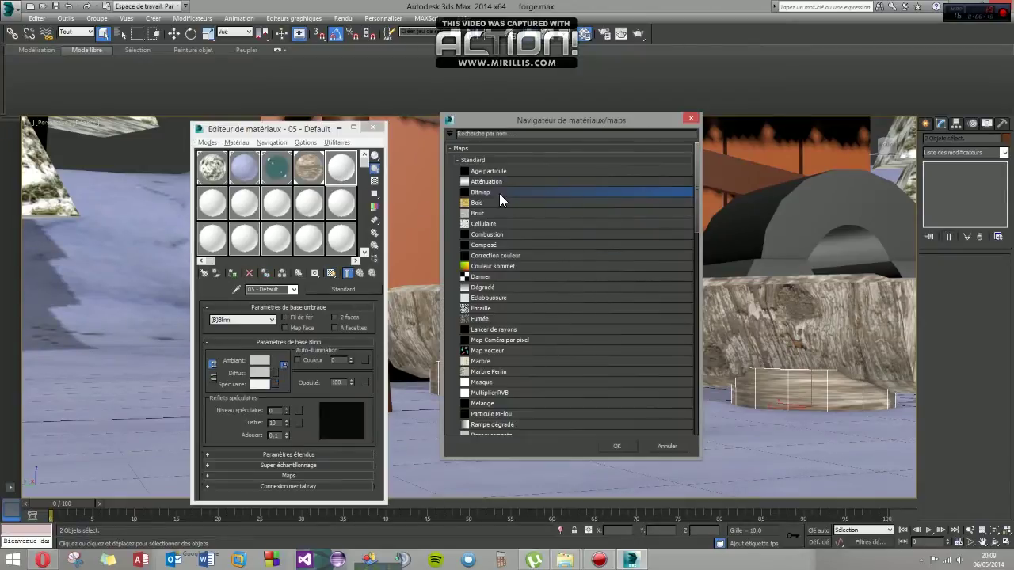
double_click(499, 193)
double_click(215, 104)
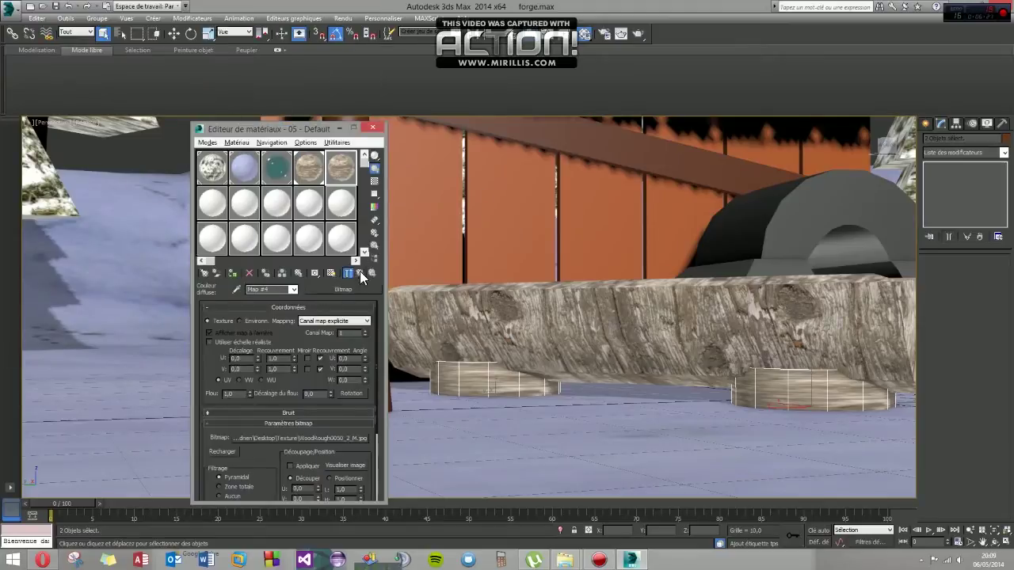
Assign it to the supports, show it in the viewport, and reset U Tiling to 1
left_click(231, 273)
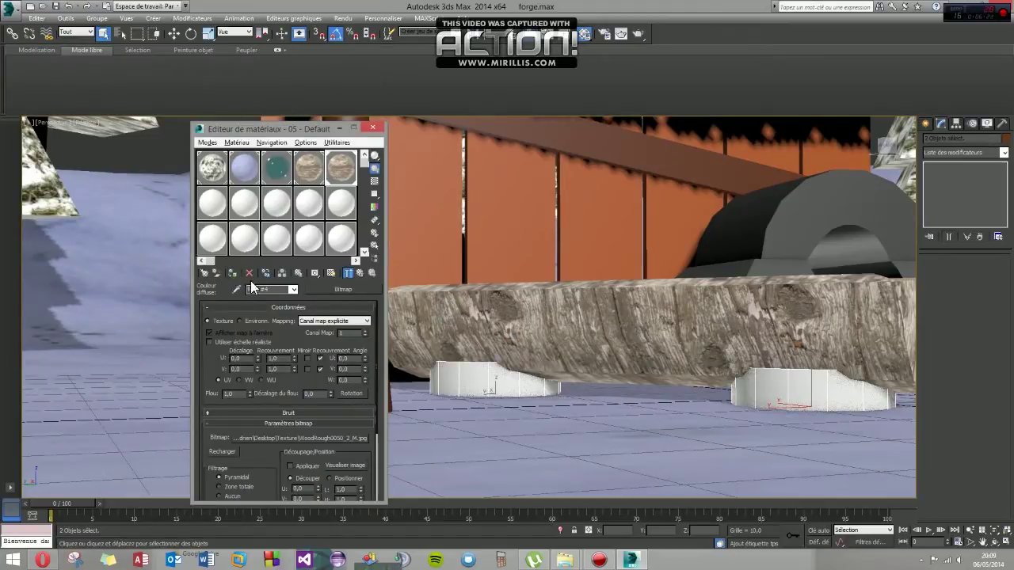
left_click(331, 272)
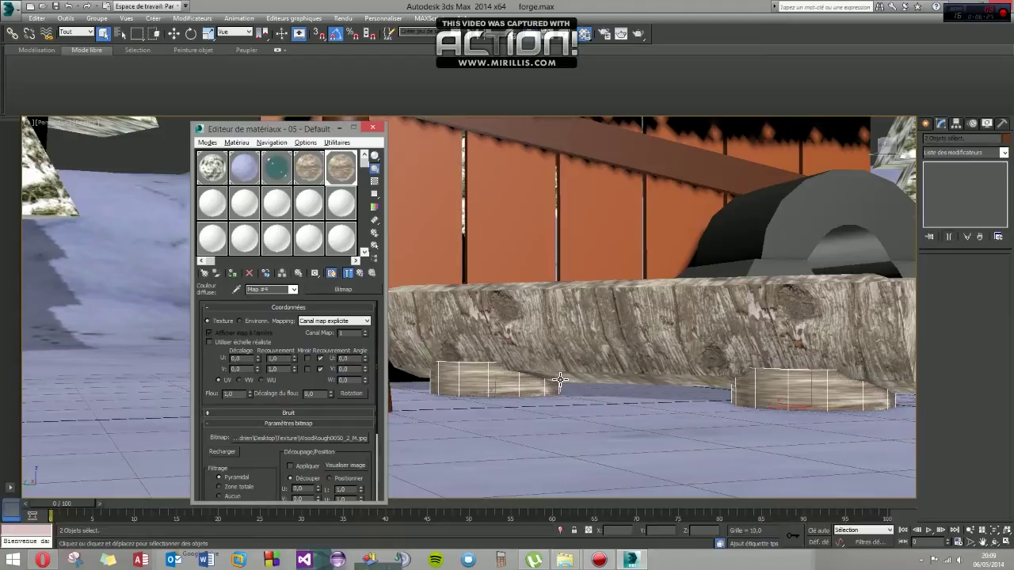
left_click_drag(295, 356, 294, 356)
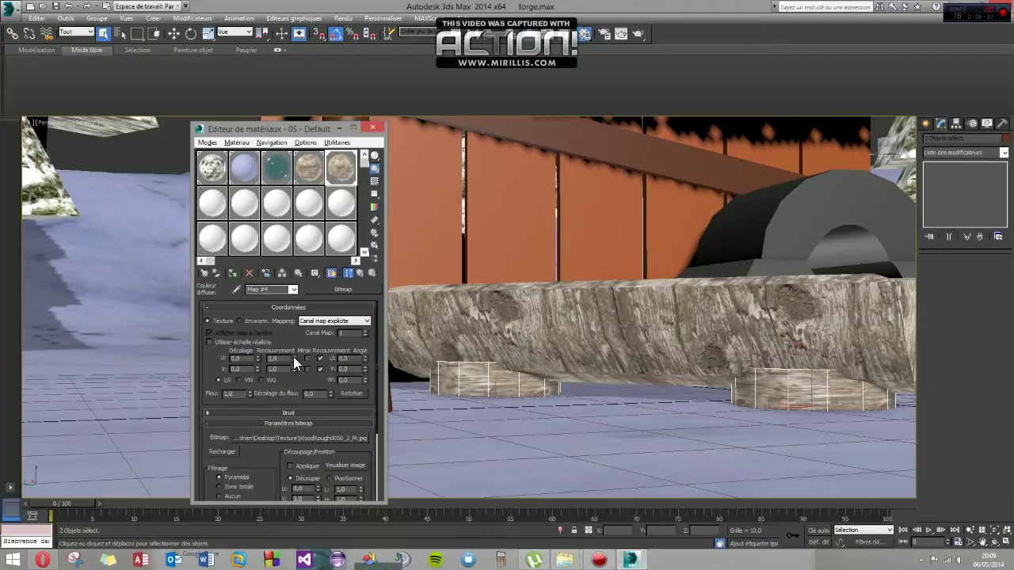
right_click(293, 356)
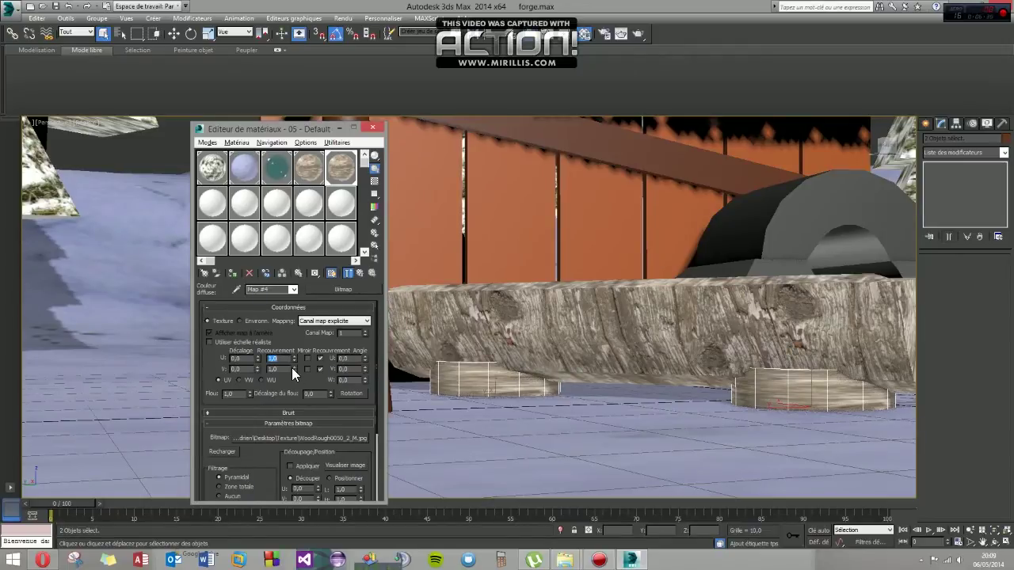
left_click(925, 123)
left_click(937, 122)
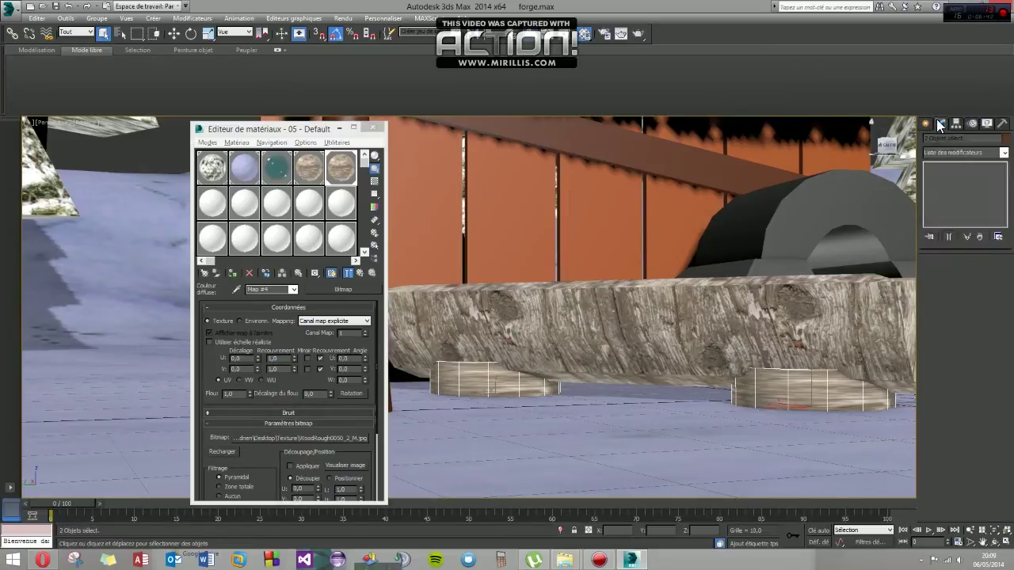
With both supports selected, bring up the Modify panel's Modifier List and scroll to UVW Map
left_click(925, 123)
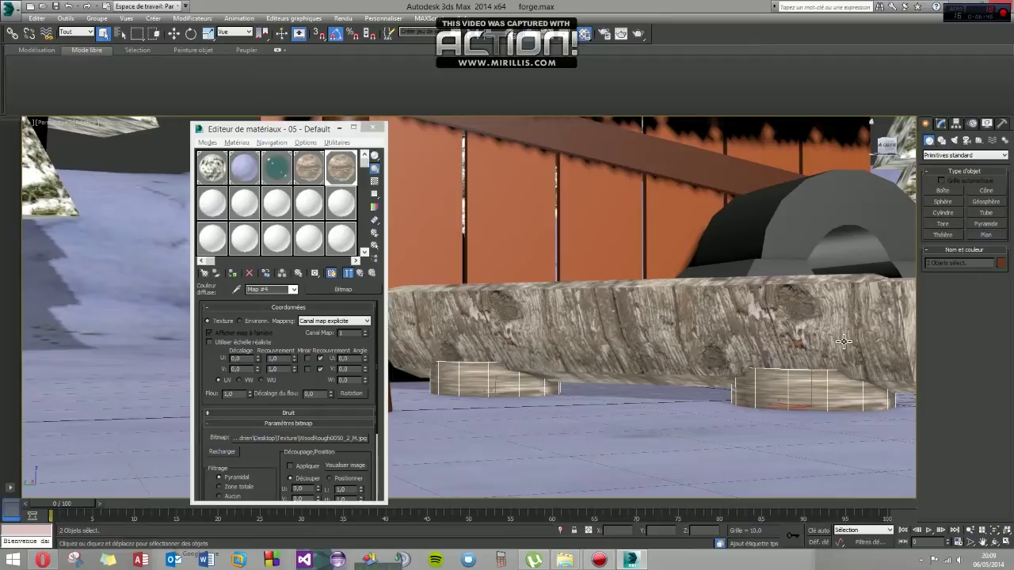
left_click(941, 123)
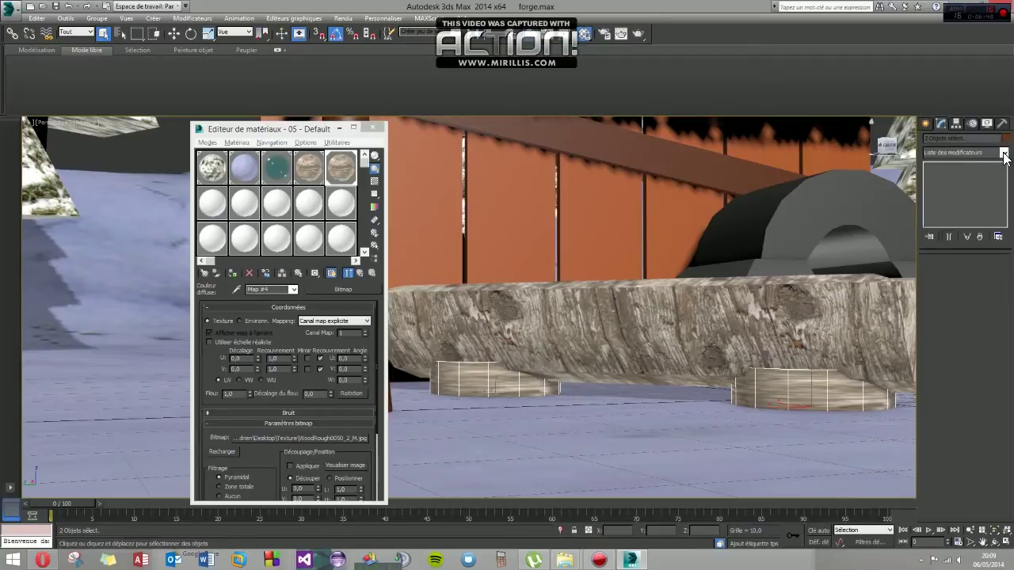
left_click(1004, 153)
scroll(1004, 251, "down", 3)
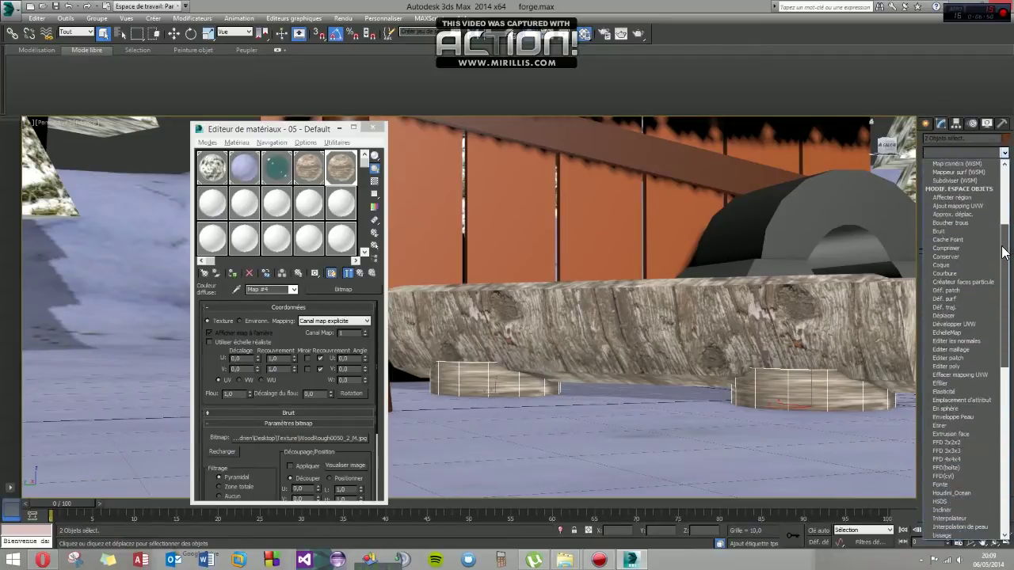
left_click_drag(1004, 252, 995, 351)
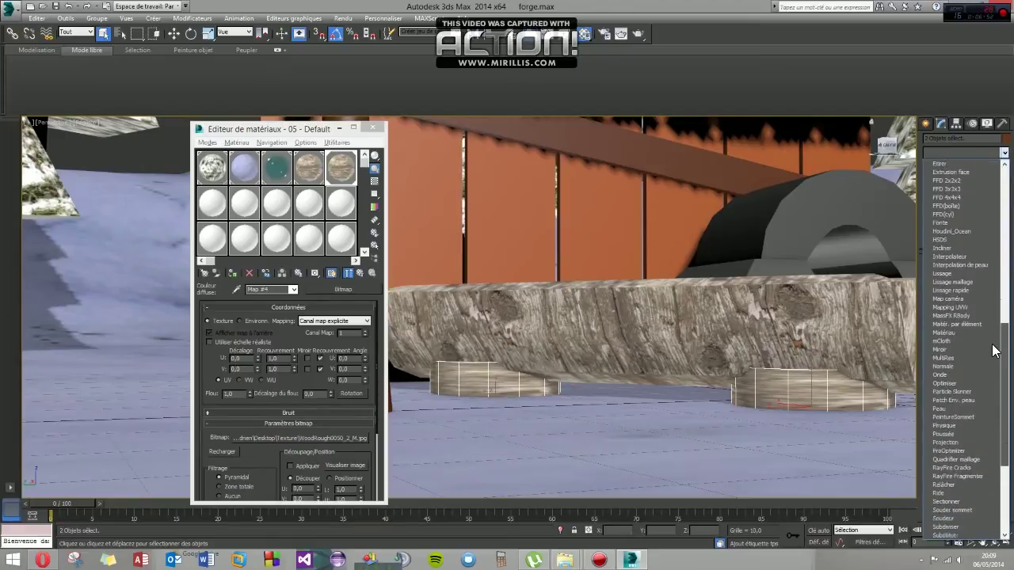
left_click_drag(995, 351, 1002, 333)
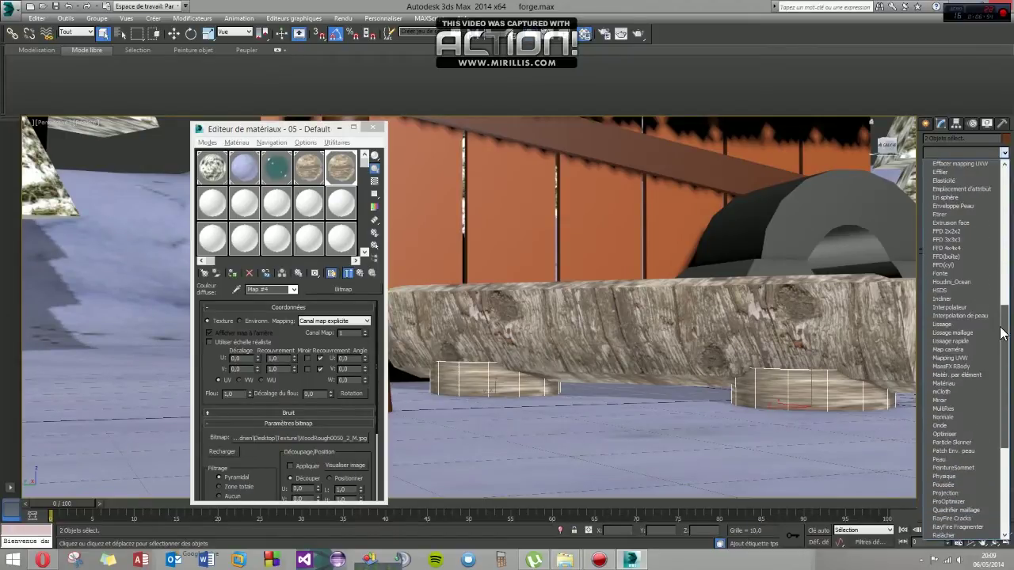
Add a Box-projected UVW Map modifier to both supports and open its stack options
left_click(968, 357)
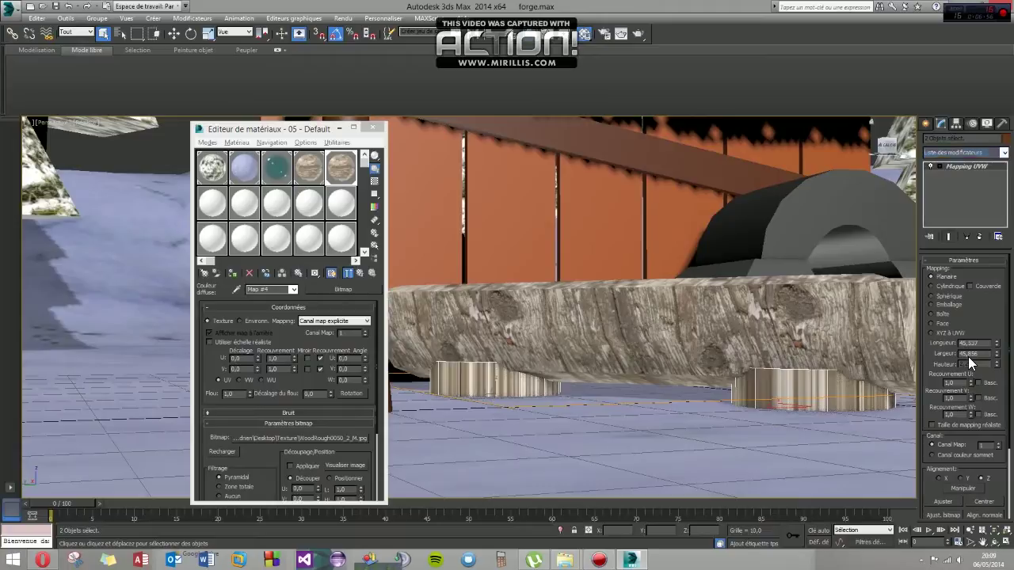
left_click(933, 314)
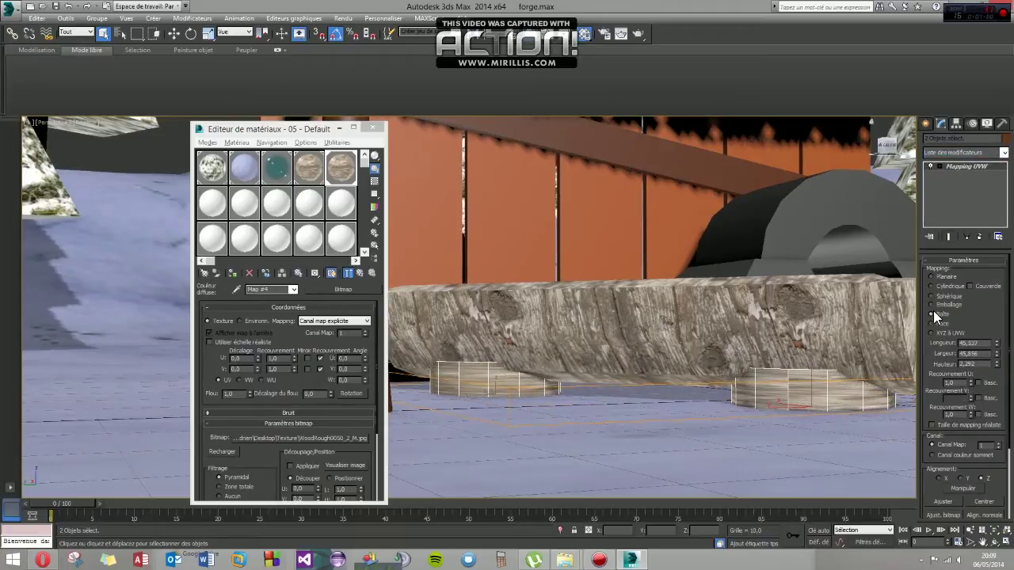
right_click(959, 165)
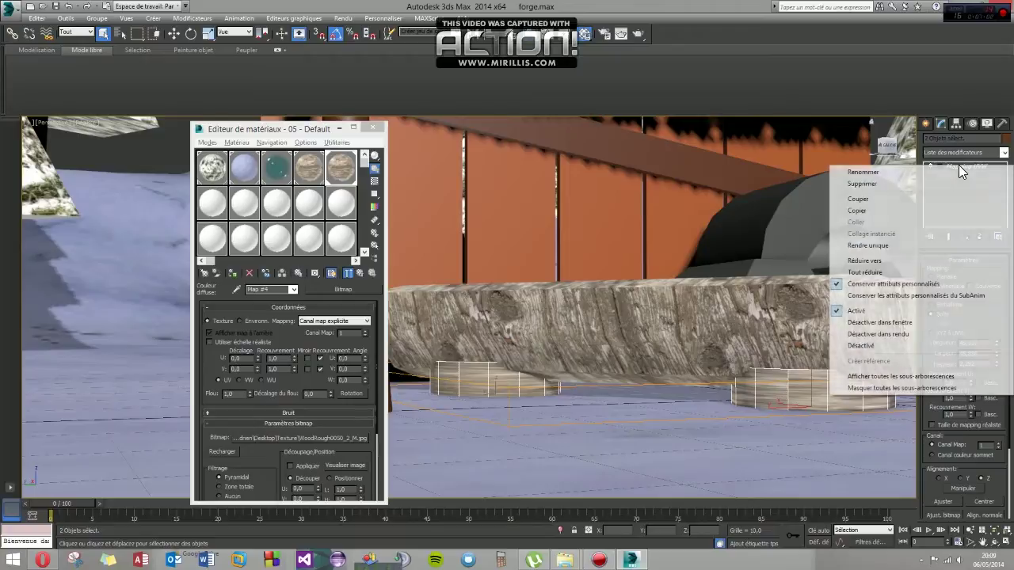
left_click(878, 263)
left_click(490, 378)
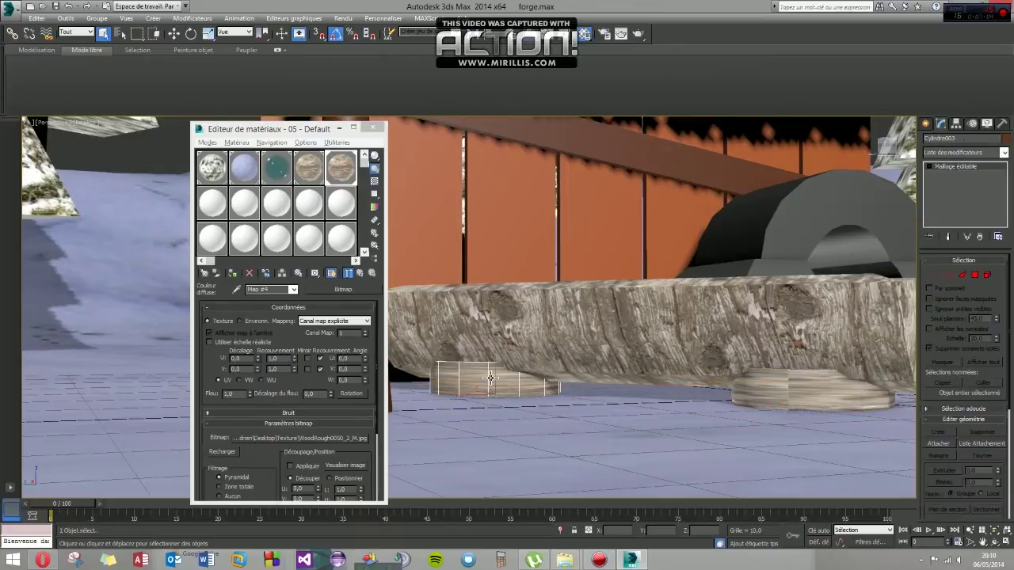
Give the left support Cylindre003 a UVW Map modifier with Box projection
left_click(996, 158)
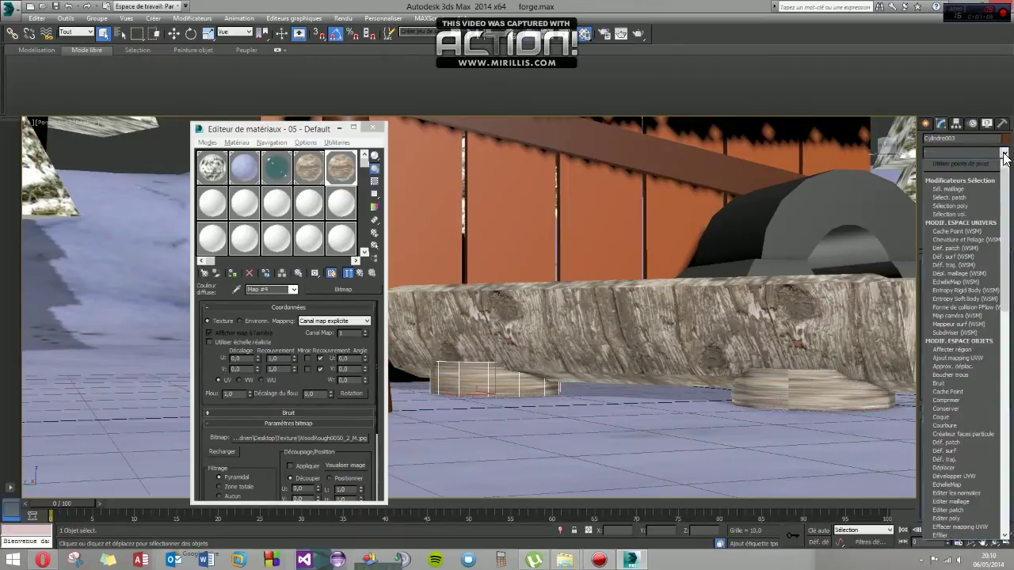
scroll(947, 449, "down", 3)
scroll(947, 449, "down", 3)
scroll(947, 450, "down", 5)
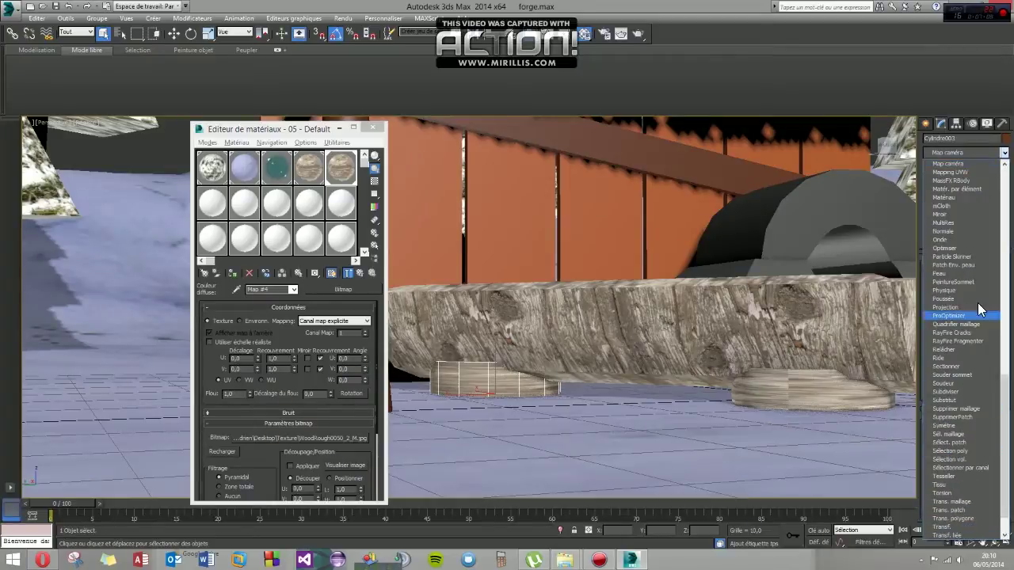
left_click(954, 169)
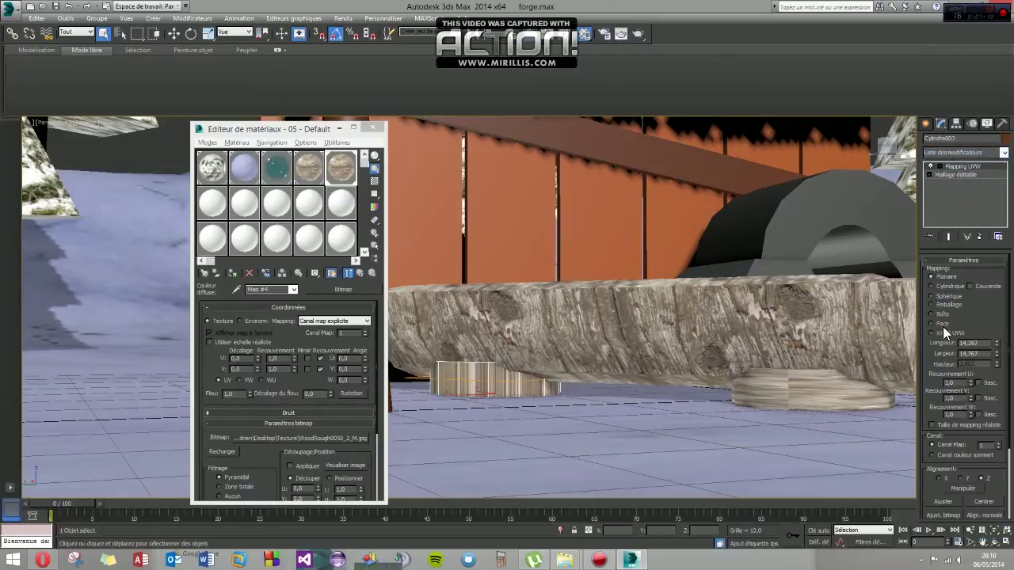
left_click(931, 313)
scroll(587, 364, "up", 3)
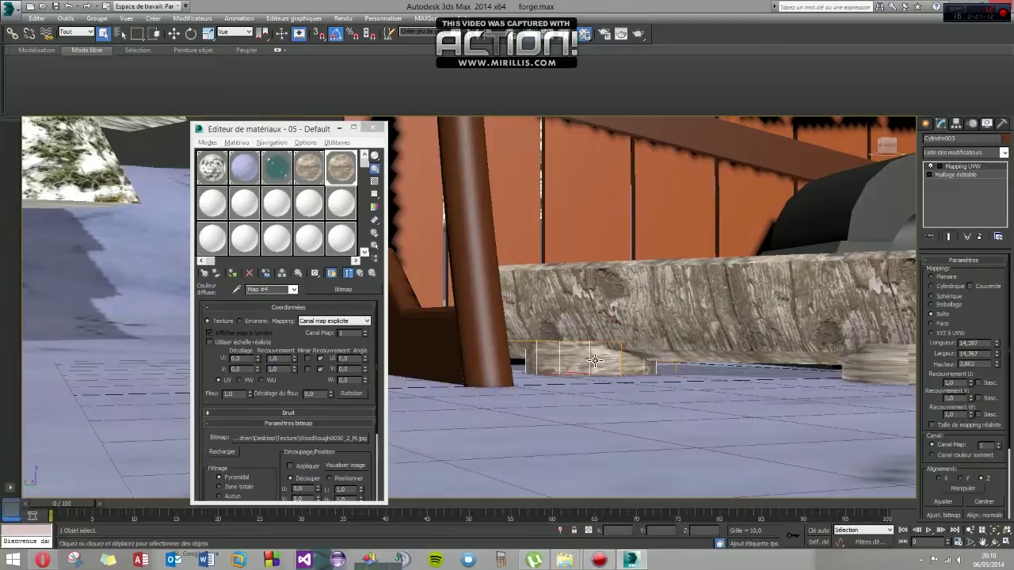
scroll(599, 365, "up", 3)
scroll(599, 365, "up", 3)
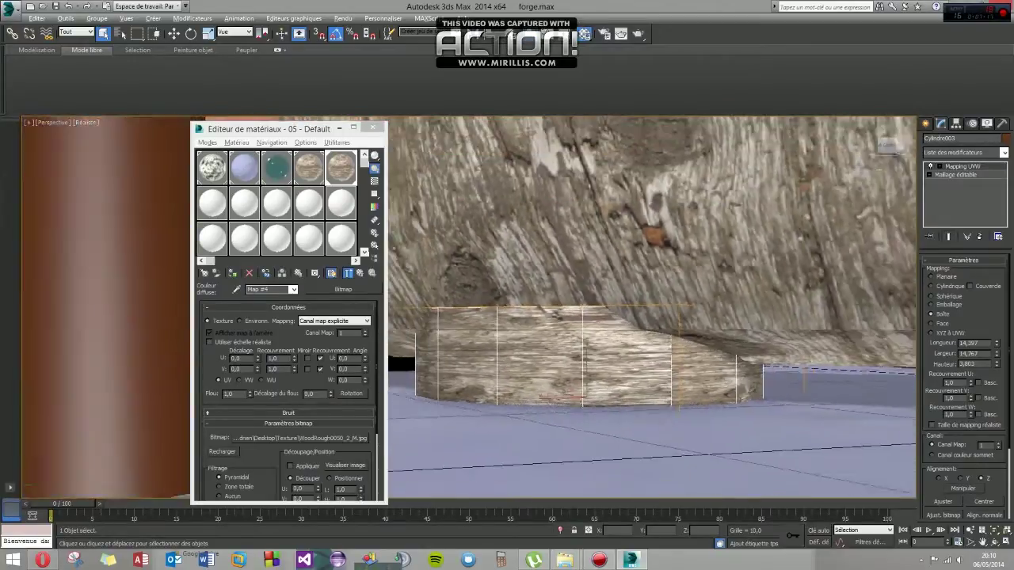
Select the right support Cylindre004 and bring up its Modifier List
mouse_move(599, 365)
middle_mouse_down("alt")
mouse_move(571, 340)
mouse_move(670, 353)
middle_mouse_up("alt")
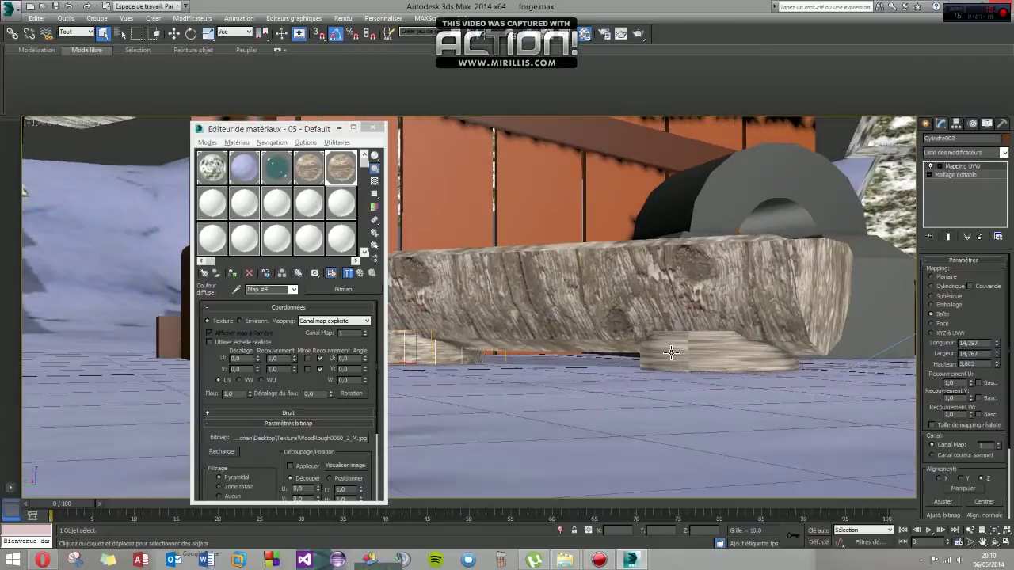
left_click(671, 353)
mouse_move(629, 373)
middle_mouse_down("alt")
mouse_move(619, 387)
mouse_move(642, 383)
middle_mouse_up("alt")
left_click(981, 152)
scroll(997, 286, "down", 2)
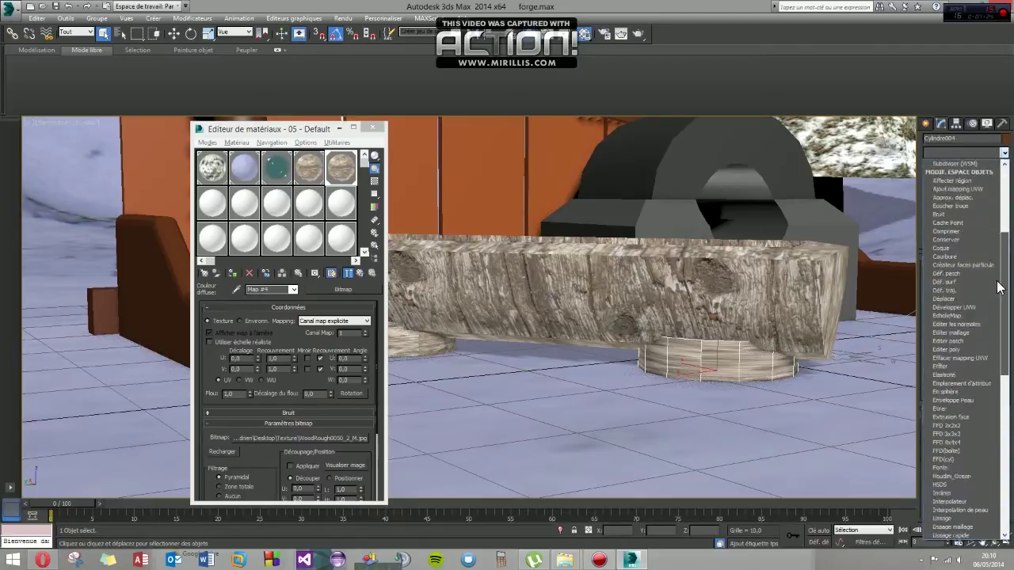
Add a UVW Map modifier to Cylindre004 and orbit to inspect its wood grain
scroll(997, 286, "down", 2)
scroll(997, 286, "down", 2)
left_click(960, 285)
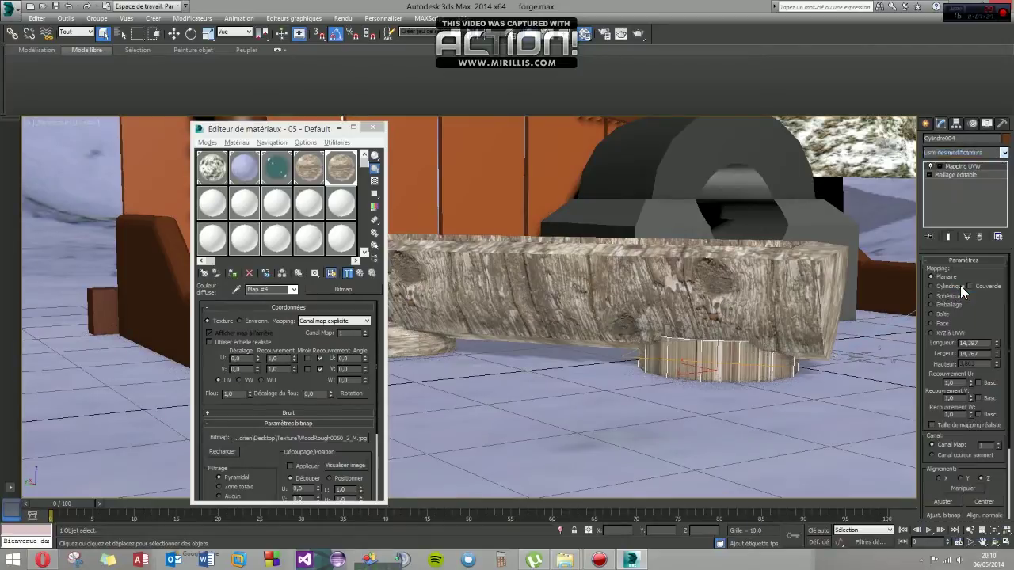
mouse_move(682, 395)
middle_mouse_down("alt")
mouse_move(645, 395)
mouse_move(618, 373)
mouse_move(697, 340)
mouse_move(673, 341)
middle_mouse_up("alt")
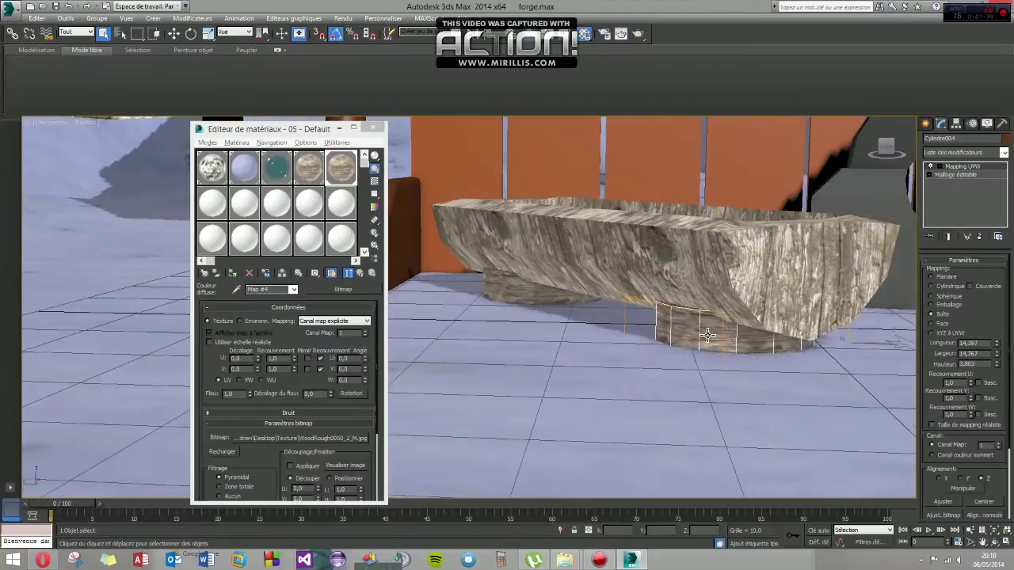
scroll(673, 340, "up", 3)
scroll(673, 341, "up", 3)
scroll(681, 340, "down", 3)
mouse_move(681, 341)
middle_mouse_down("alt")
mouse_move(704, 351)
mouse_move(680, 353)
mouse_move(732, 344)
middle_mouse_up("alt")
Select the log and activate its wood material slot 4, then select the forge block
left_click(697, 253)
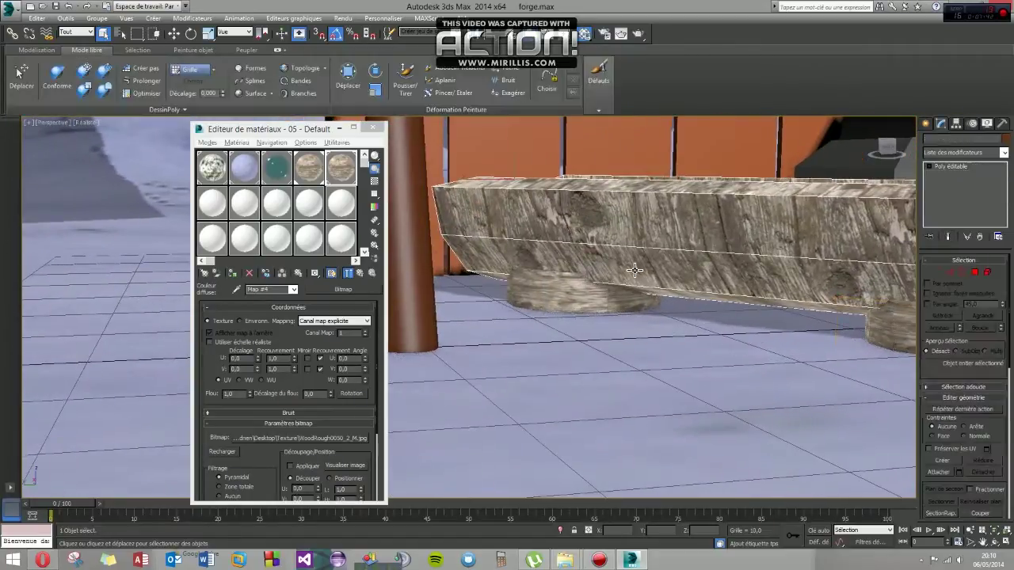
left_click(322, 175)
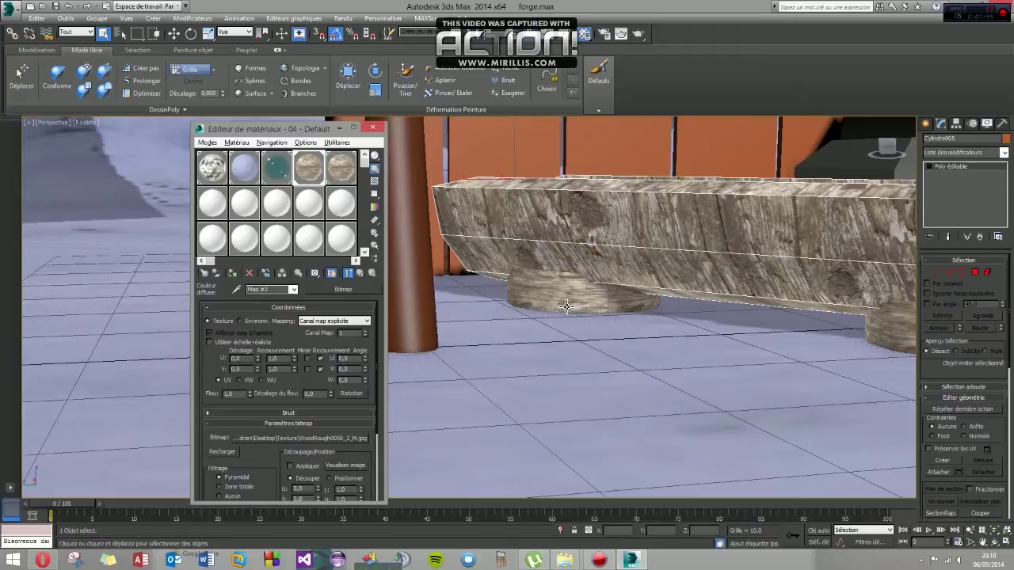
scroll(563, 305, "down", 2)
scroll(554, 301, "down", 4)
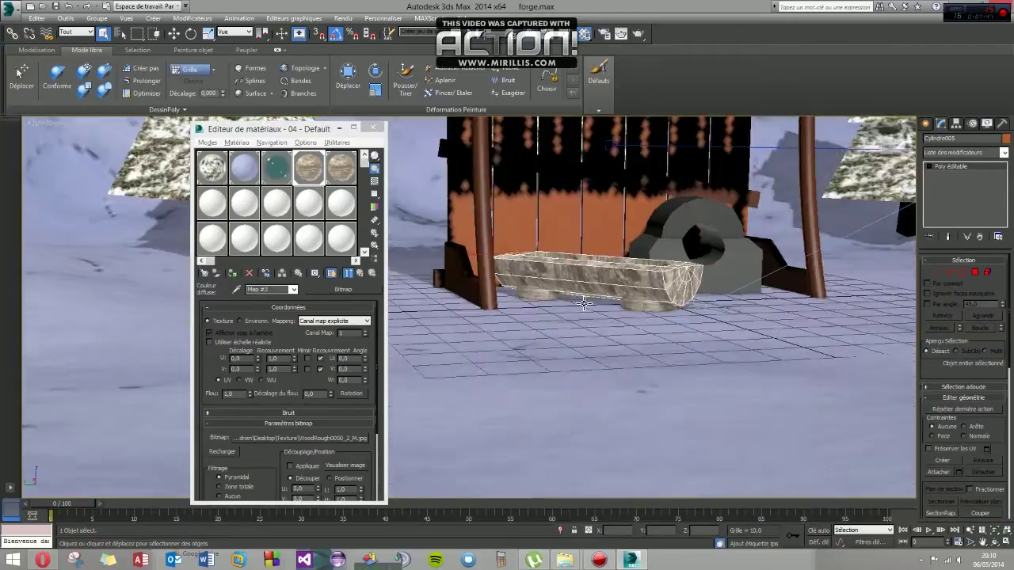
middle_click_drag(551, 299, 560, 285, "alt")
left_click(550, 300)
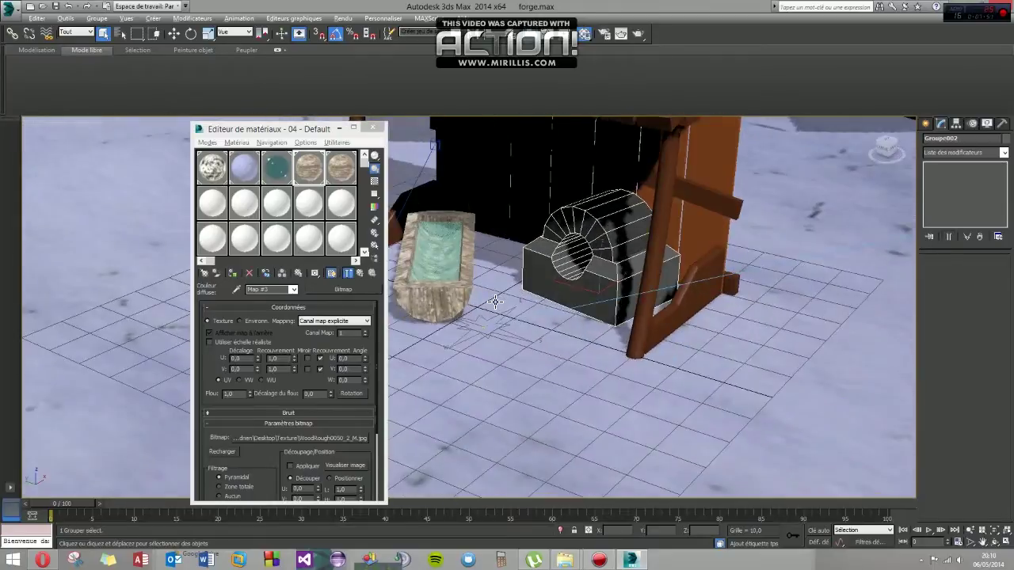
Create a new Autodesk Metal material in an unused slot
scroll(560, 285, "up", 2)
scroll(564, 278, "up", 1)
scroll(566, 271, "up", 2)
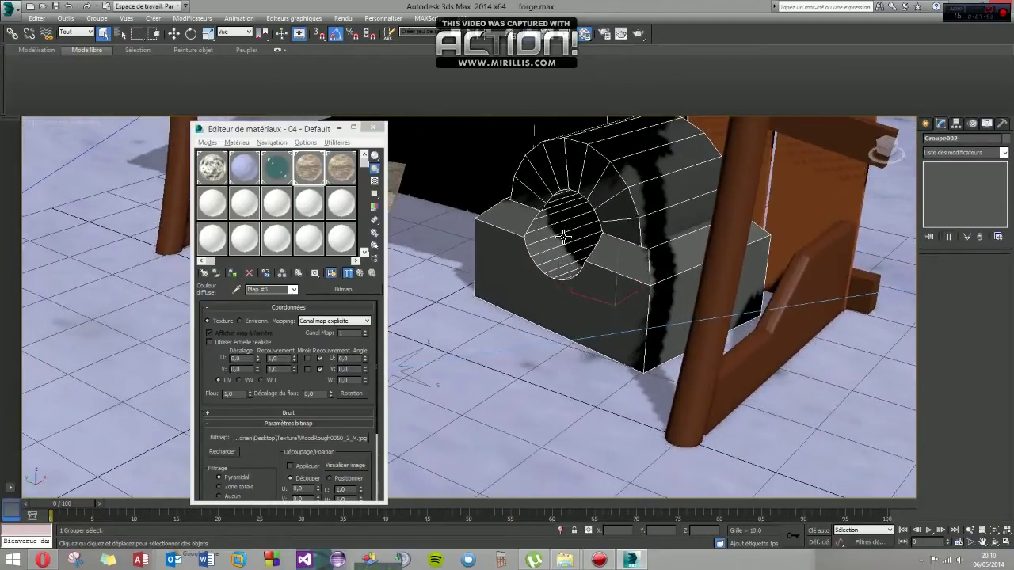
scroll(569, 267, "up", 2)
middle_click_drag(570, 267, 554, 262, "alt")
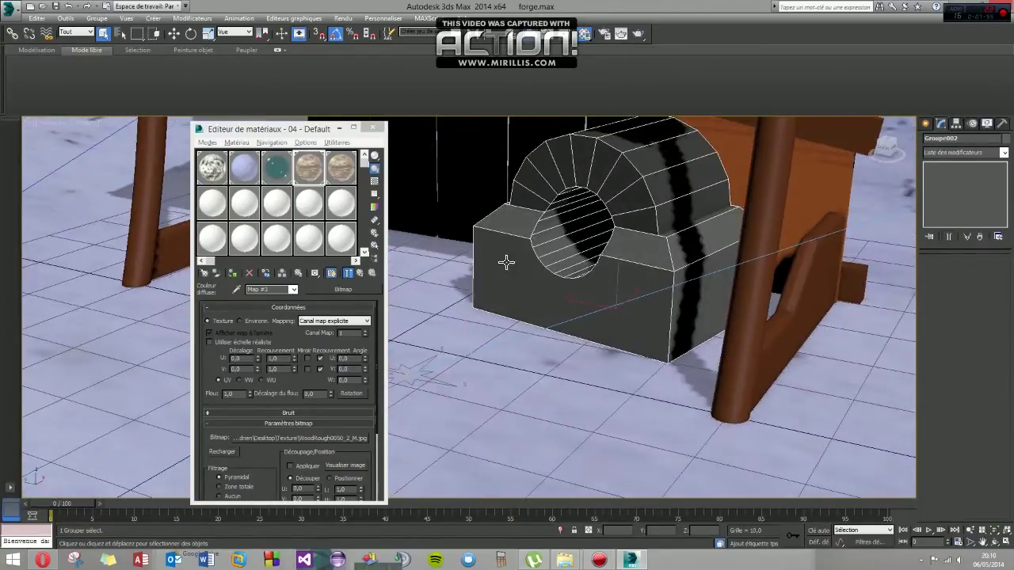
left_click(206, 205)
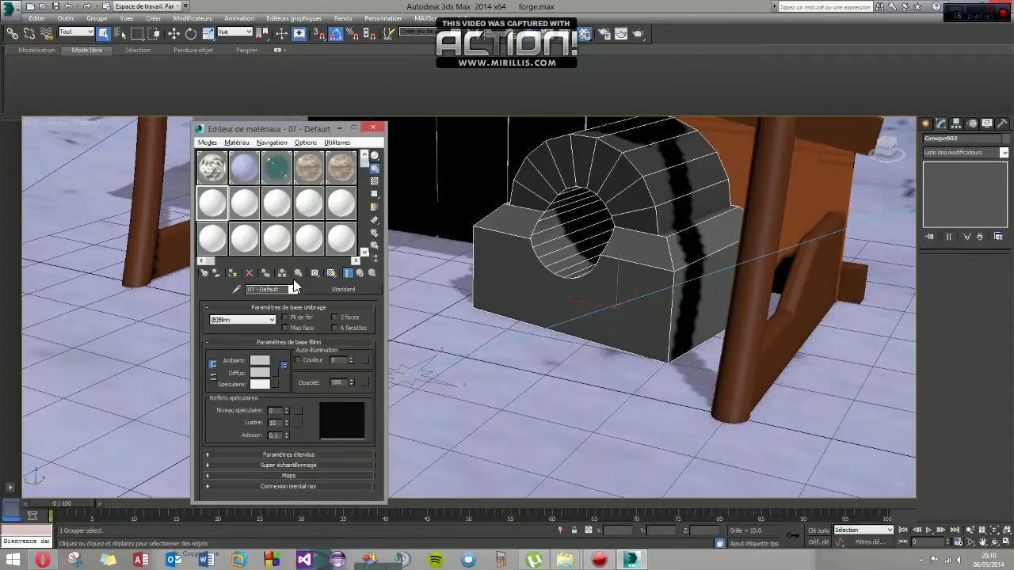
left_click(327, 290)
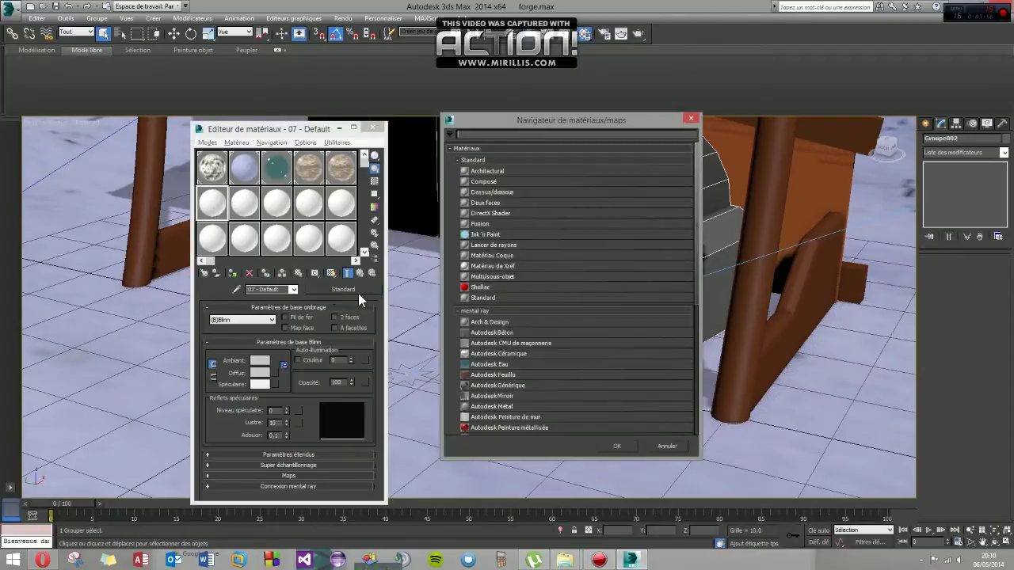
left_click(505, 331)
scroll(522, 363, "down", 1)
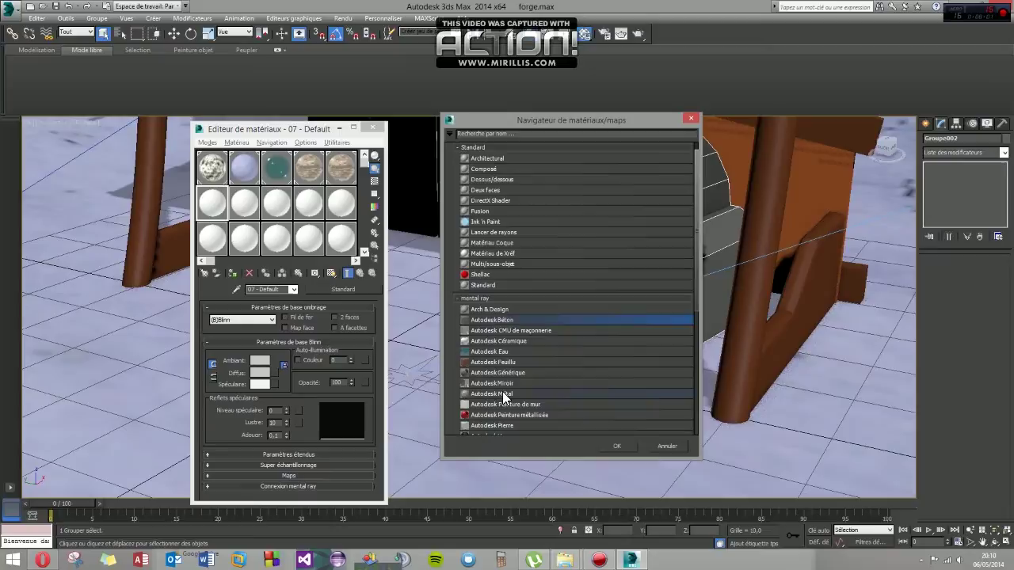
double_click(504, 394)
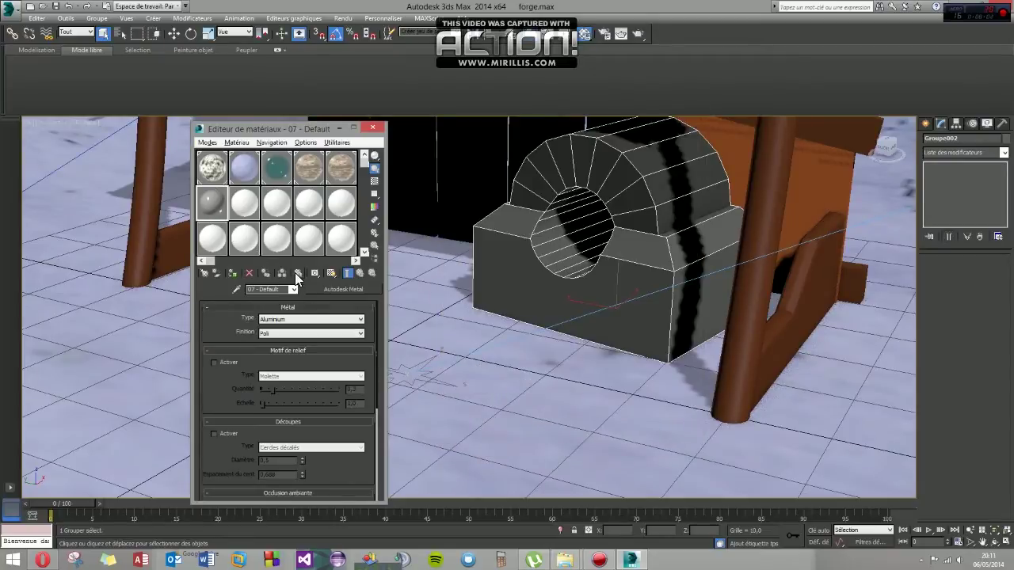
Set the metal to Bronze with Semi-poli finish, then apply and display it on the forge block
left_click(277, 319)
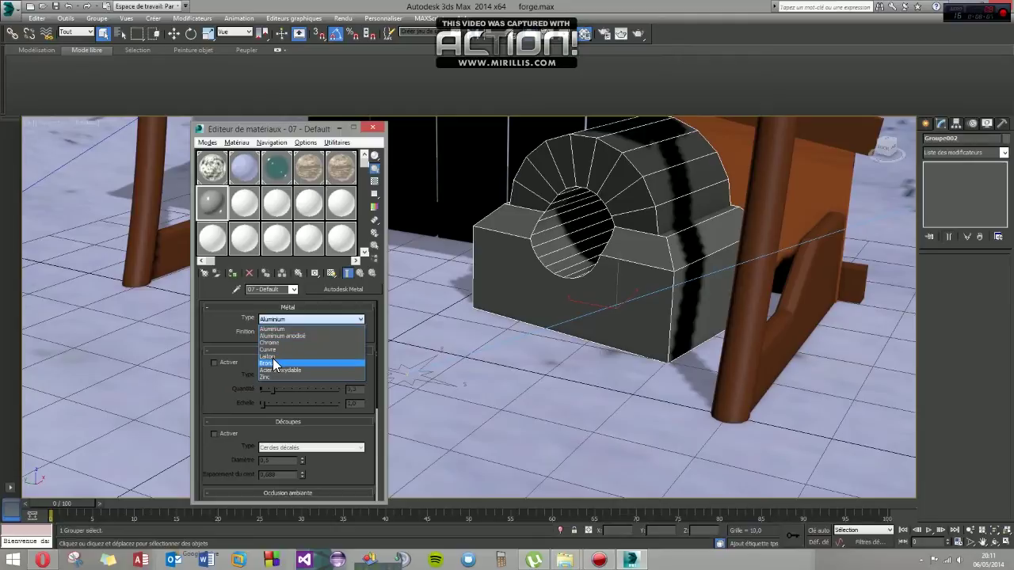
left_click(272, 362)
left_click(284, 347)
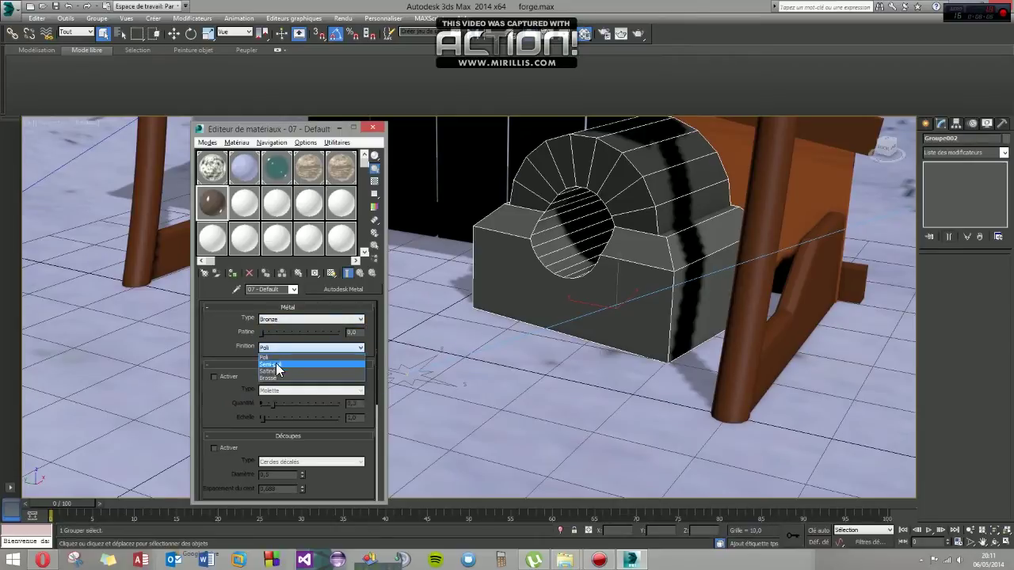
left_click(276, 363)
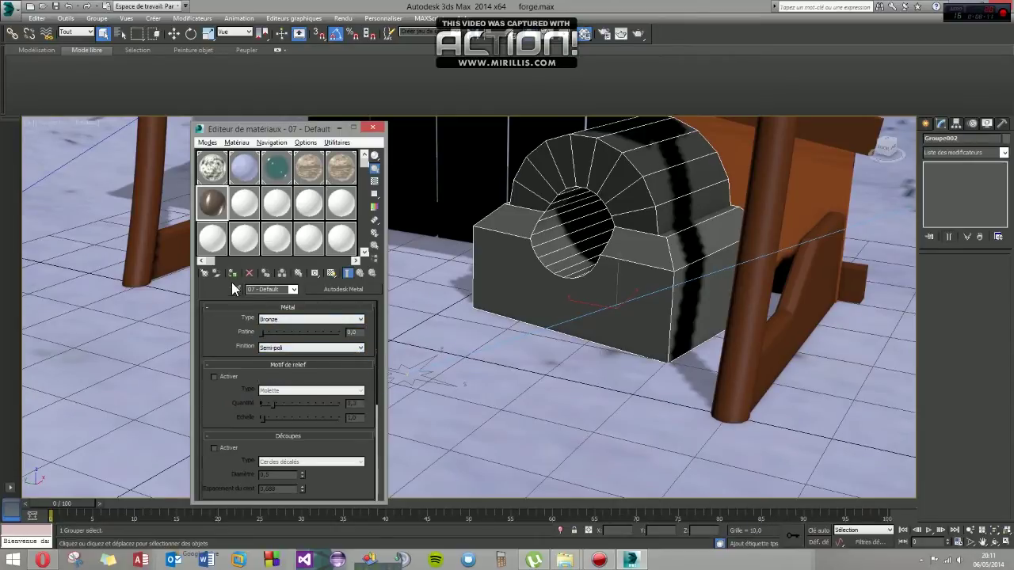
left_click(232, 273)
left_click(328, 273)
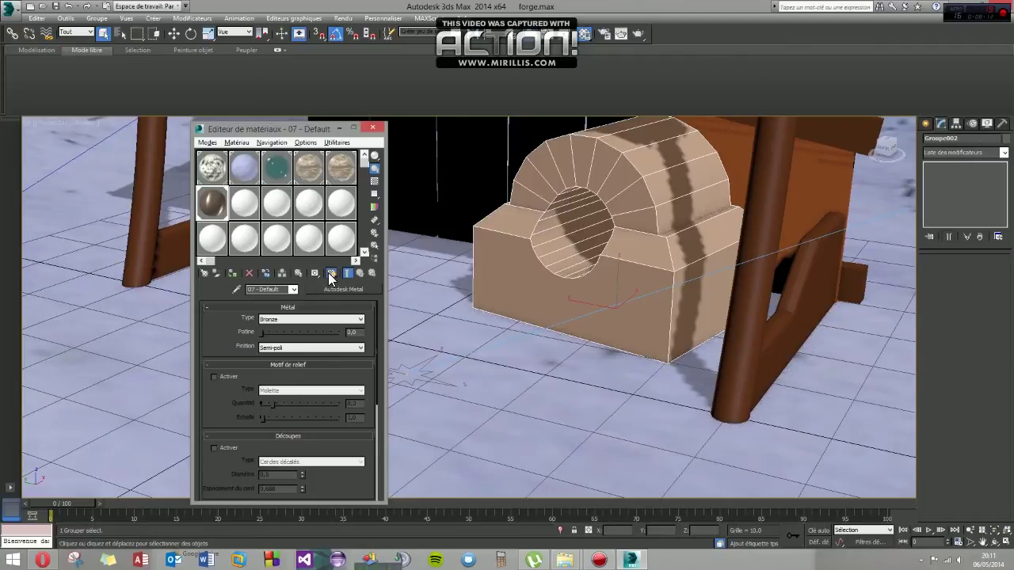
middle_click_drag(623, 301, 656, 319)
scroll(656, 319, "down", 2)
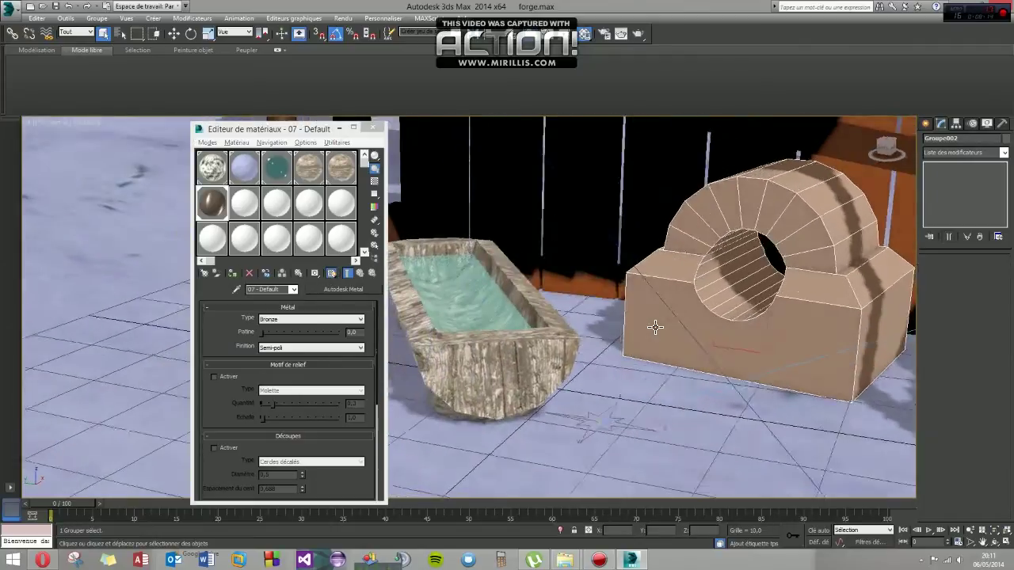
Deselect everything in the scene and return to a single perspective view
scroll(656, 327, "down", 4)
key("alt+w")
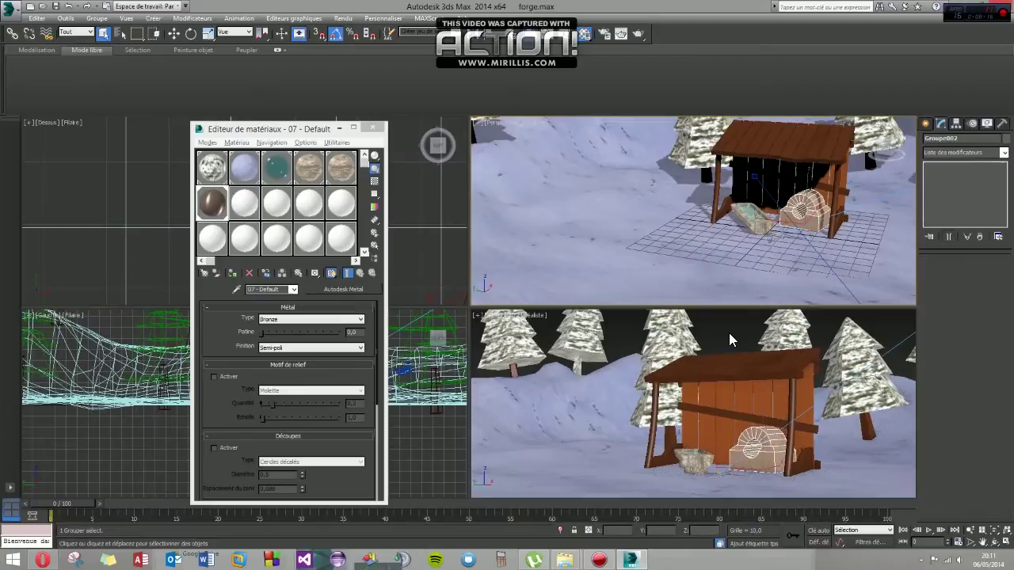
left_click(728, 332)
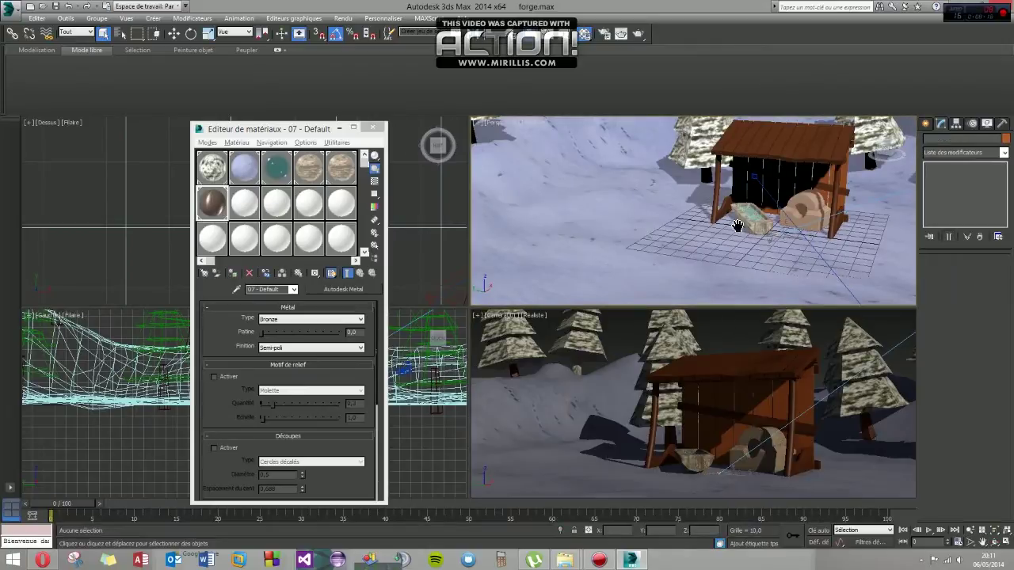
key("alt+w")
scroll(584, 262, "up", 2)
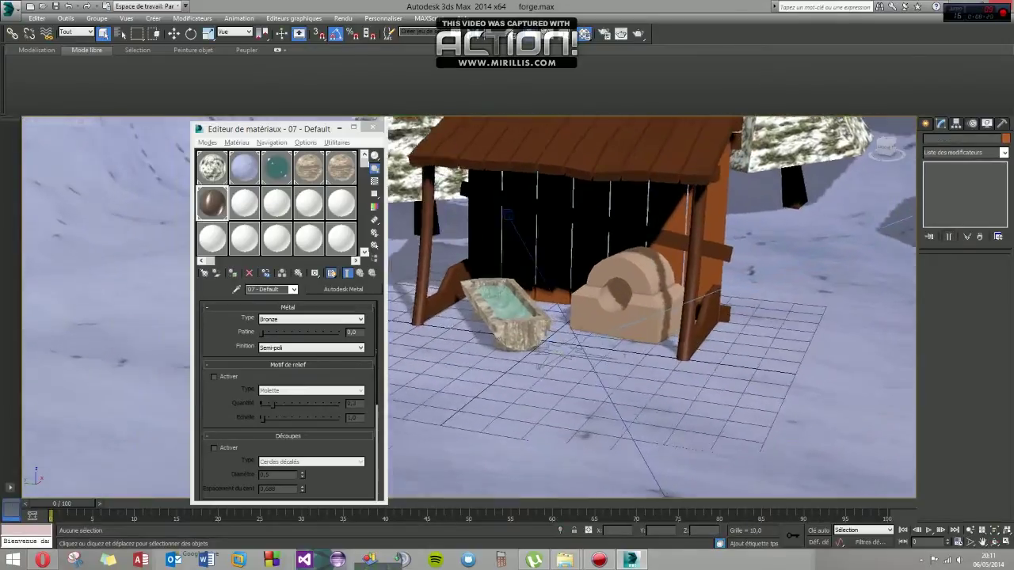
scroll(584, 262, "up", 5)
scroll(610, 128, "down", 2)
Render a 480x270 test image of the perspective view, close the render windows, and select the forge stone block
left_click(600, 35)
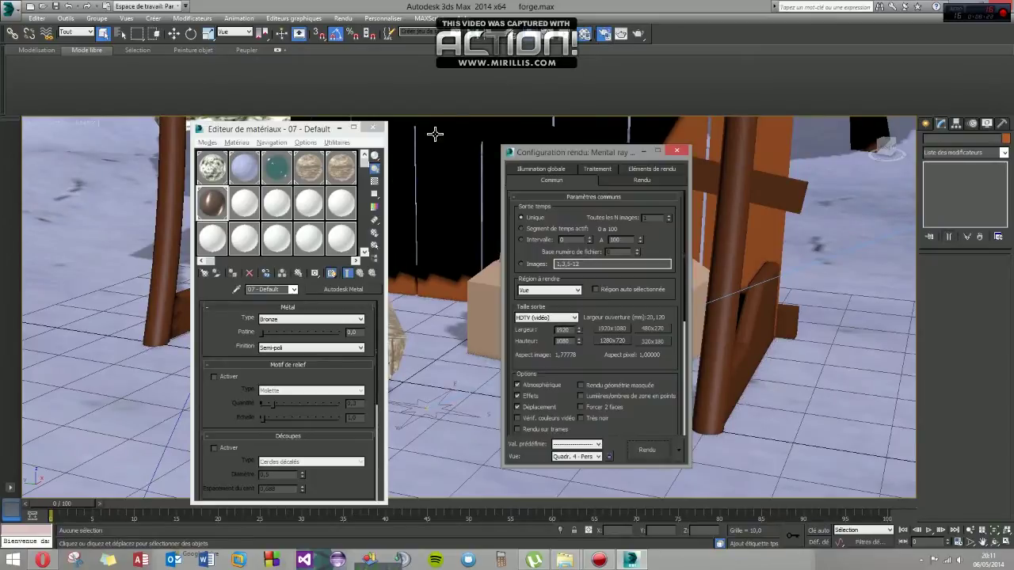
left_click(651, 329)
left_click(650, 449)
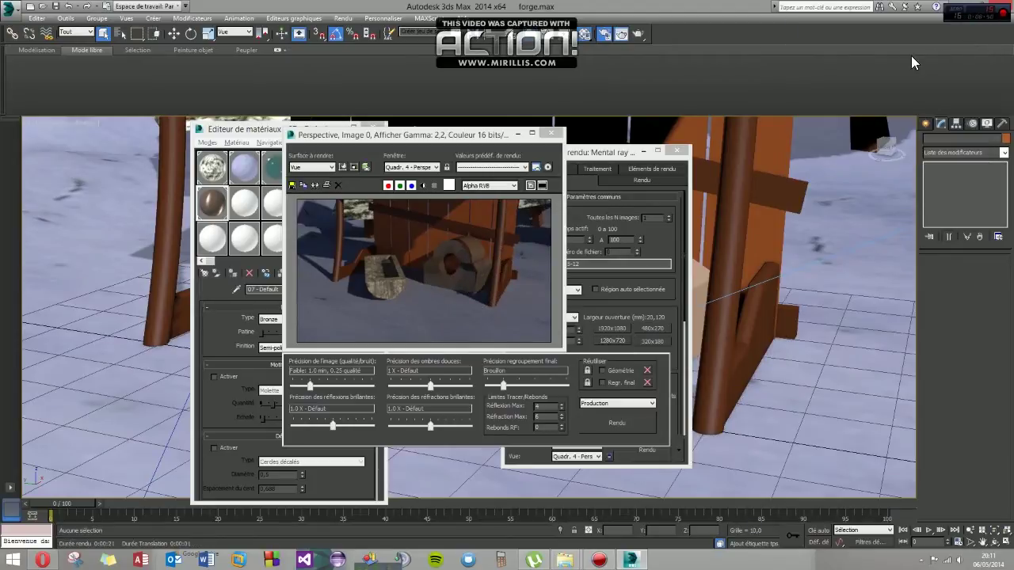
left_click(555, 134)
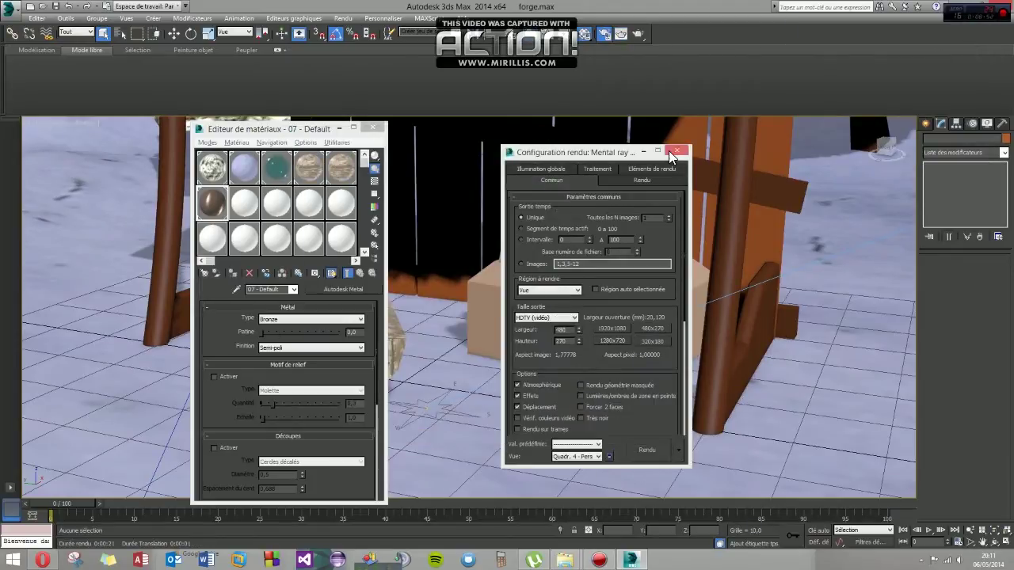
left_click(675, 151)
mouse_move(649, 309)
middle_mouse_down("alt")
mouse_move(649, 286)
mouse_move(531, 341)
mouse_move(648, 346)
middle_mouse_up("alt")
left_click(657, 300)
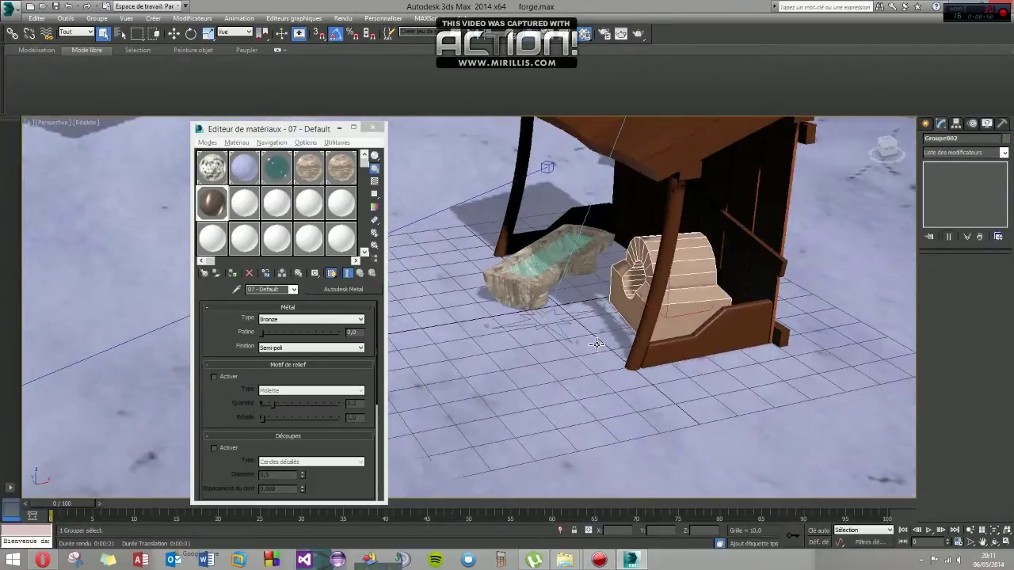
Assign both shed posts the new 08 material with the WoodRough0106_2_S.jpg bitmap as diffuse
left_click(444, 283)
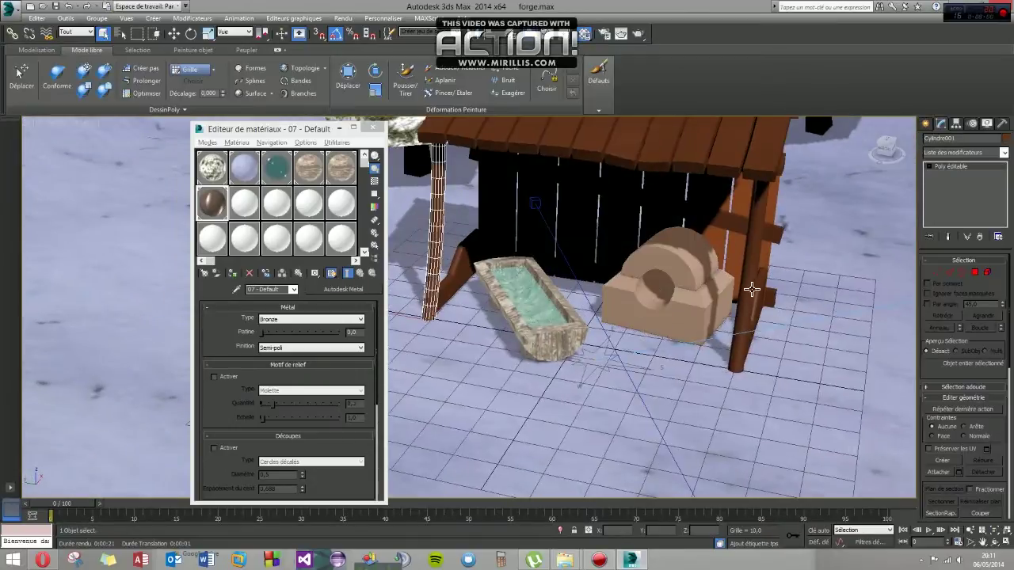
left_click(756, 286, "ctrl")
middle_click_drag(641, 306, 657, 305, "alt")
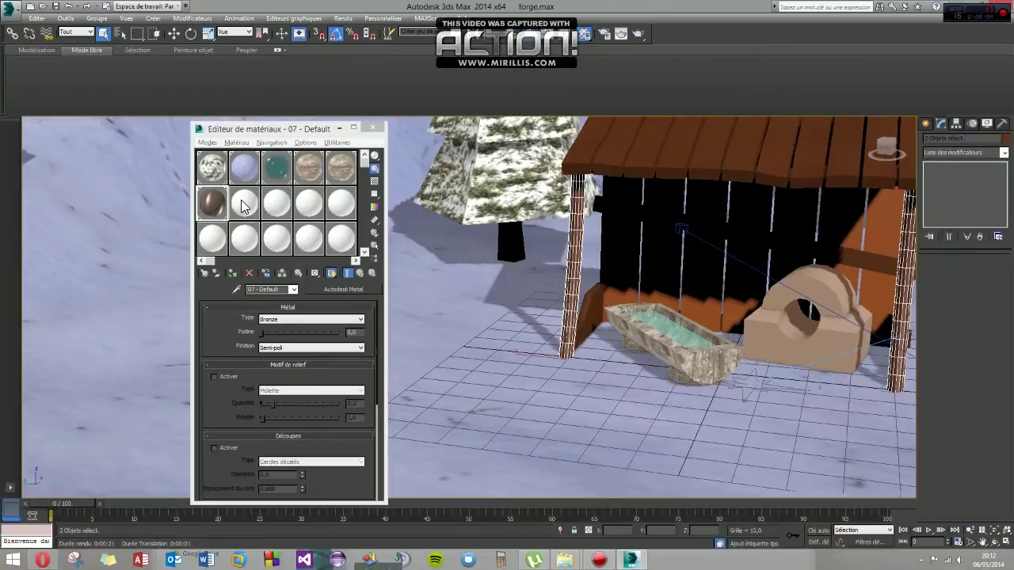
left_click(245, 206)
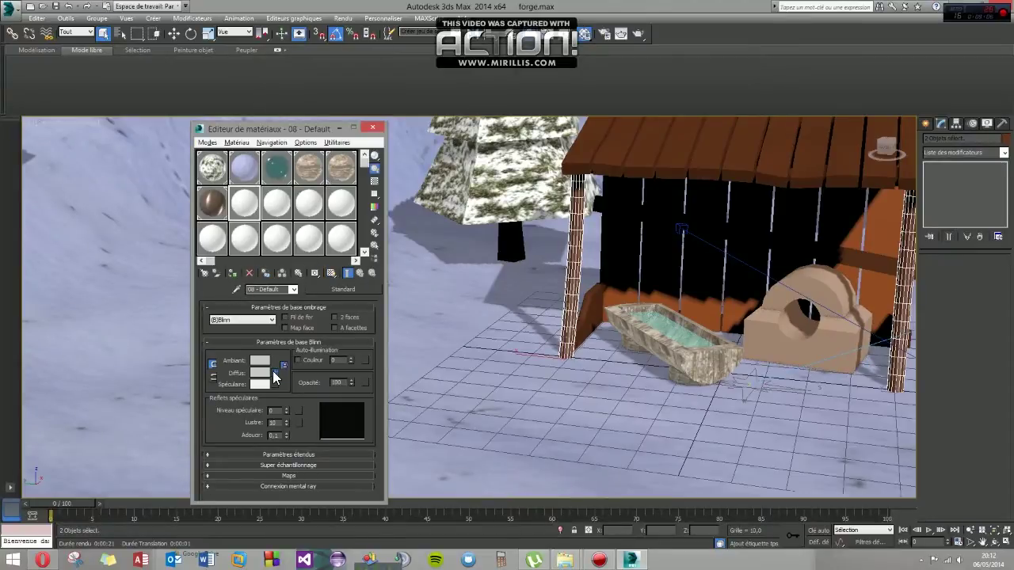
left_click(275, 373)
double_click(488, 179)
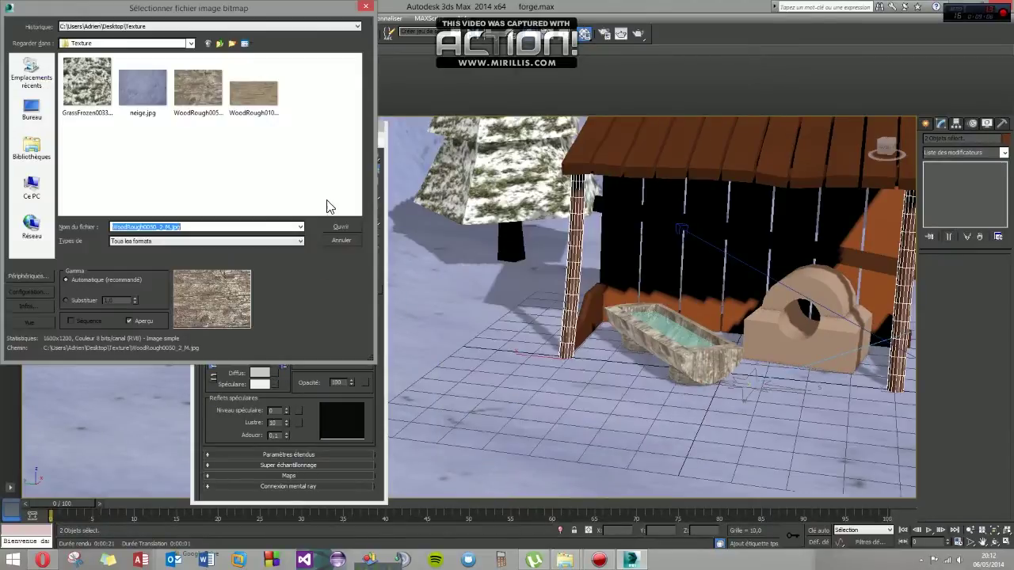
double_click(236, 107)
left_click(232, 272)
Display the wood texture on the posts in the viewport, then select the box beside the post
middle_click_drag(111, 135, 98, 138, "alt")
left_click(331, 274)
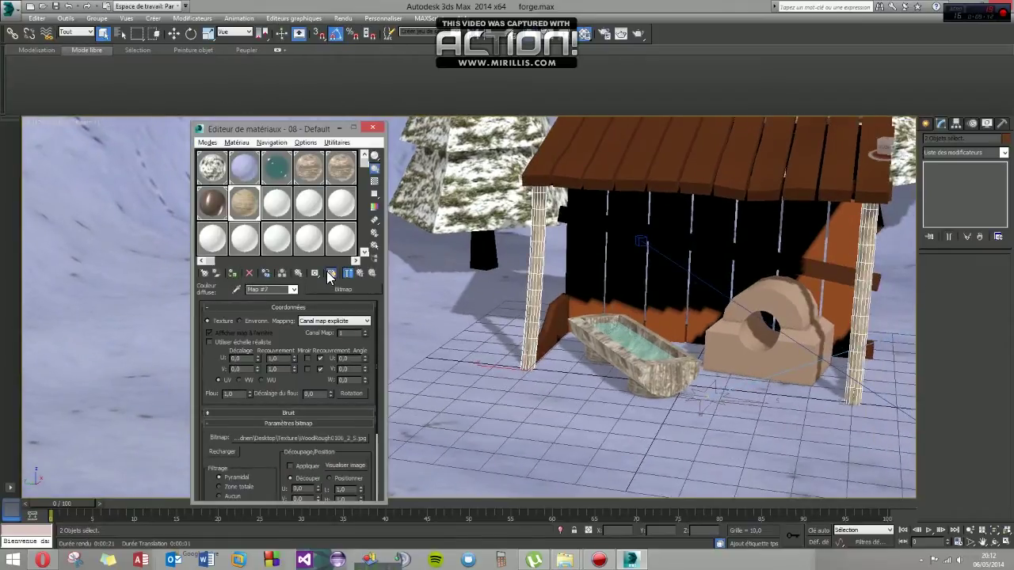
scroll(529, 286, "up", 3)
scroll(528, 287, "up", 2)
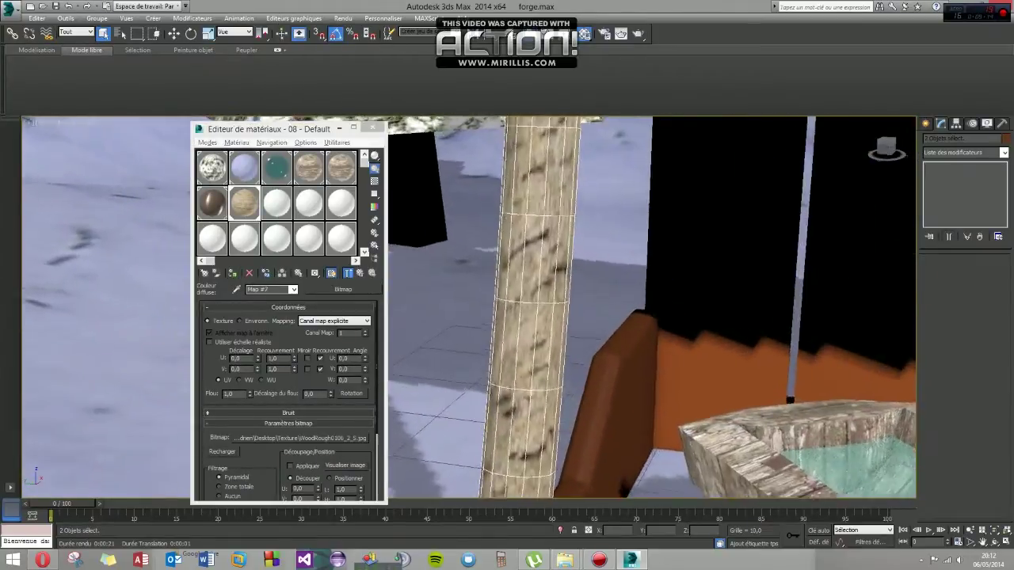
left_click(695, 263)
scroll(681, 229, "down", 5)
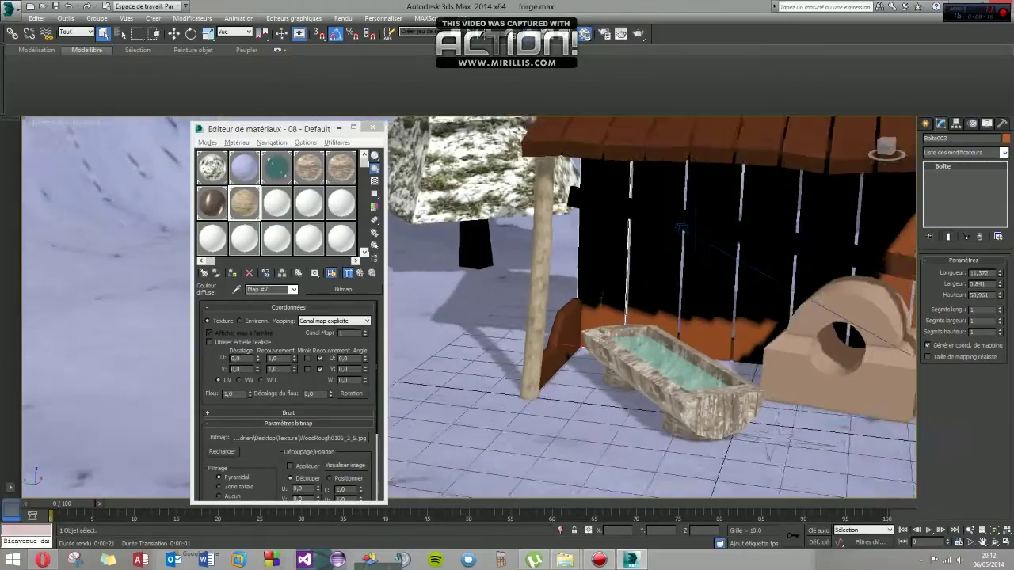
Set the posts' wood bitmap W angle to 90 so the grain runs lengthwise
scroll(538, 301, "up", 3)
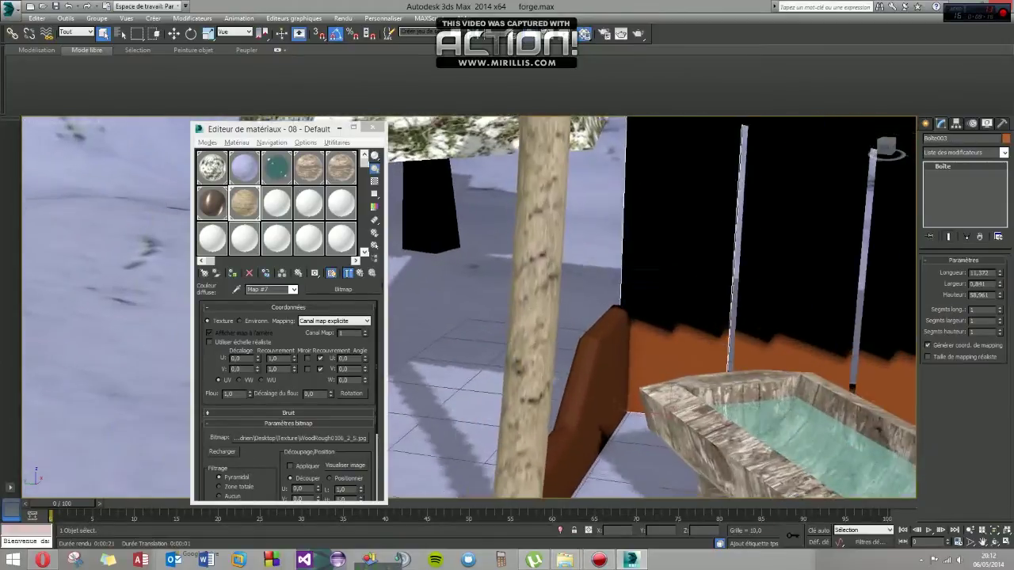
left_click(365, 377)
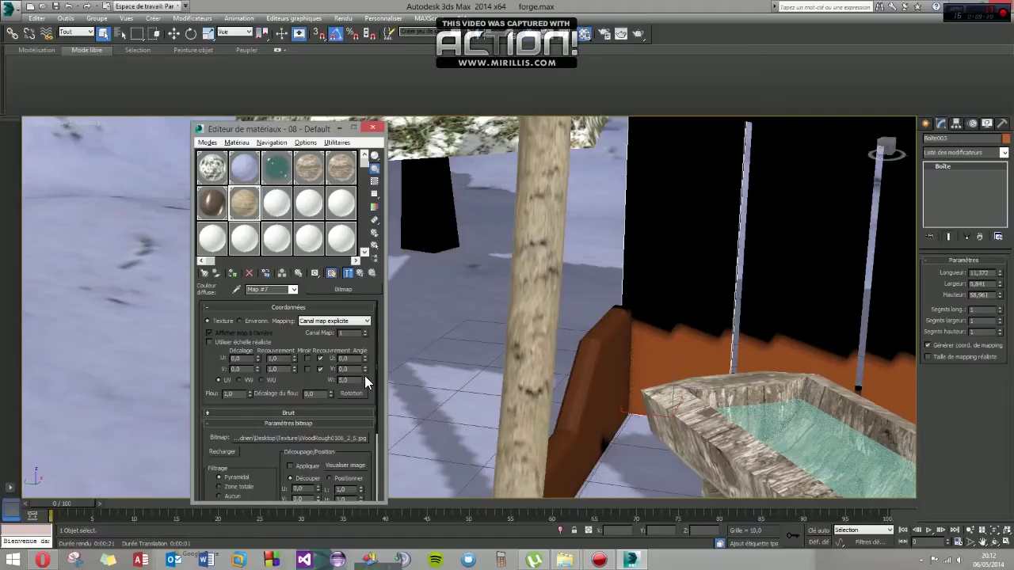
left_click_drag(364, 375, 364, 375)
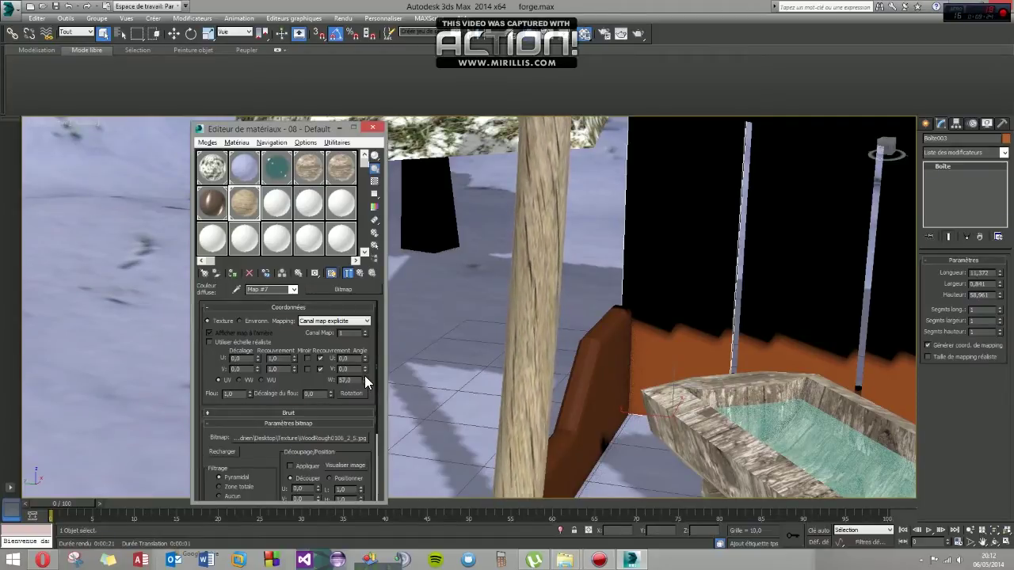
left_click_drag(364, 375, 364, 381)
type("90")
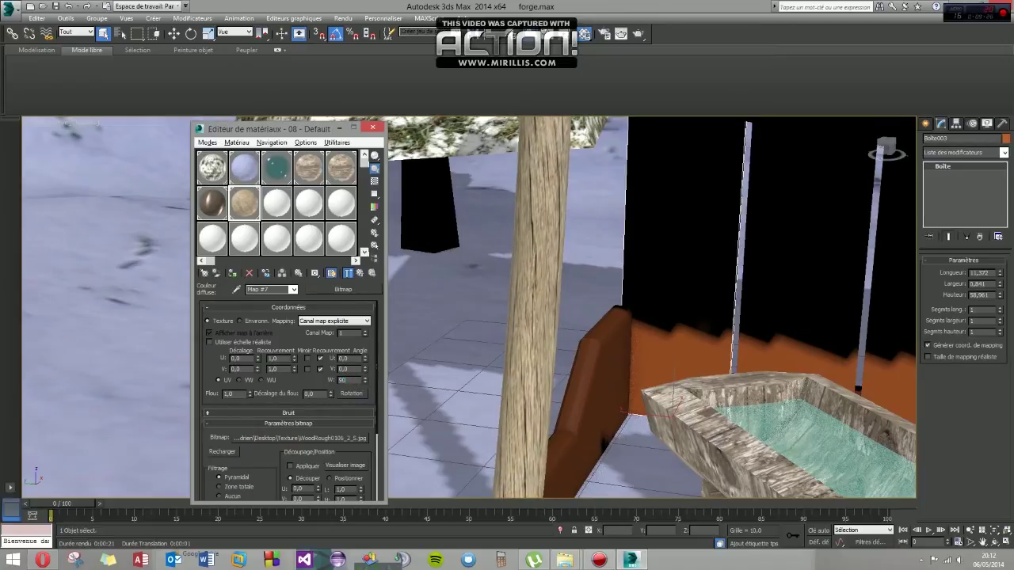
scroll(505, 346, "down", 2)
scroll(523, 357, "down", 3)
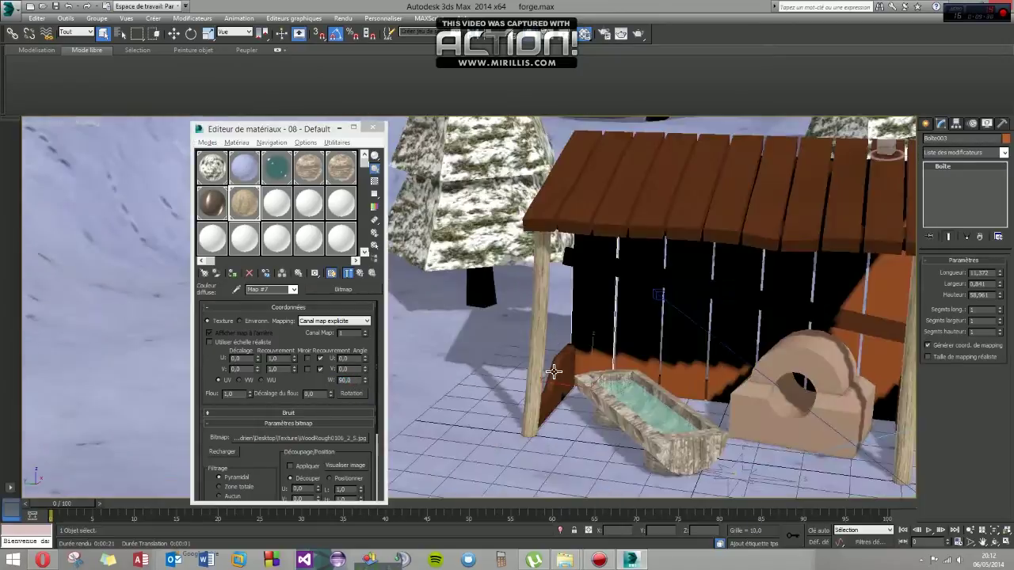
scroll(544, 369, "down", 2)
scroll(544, 370, "down", 2)
middle_click_drag(544, 370, 535, 368, "alt")
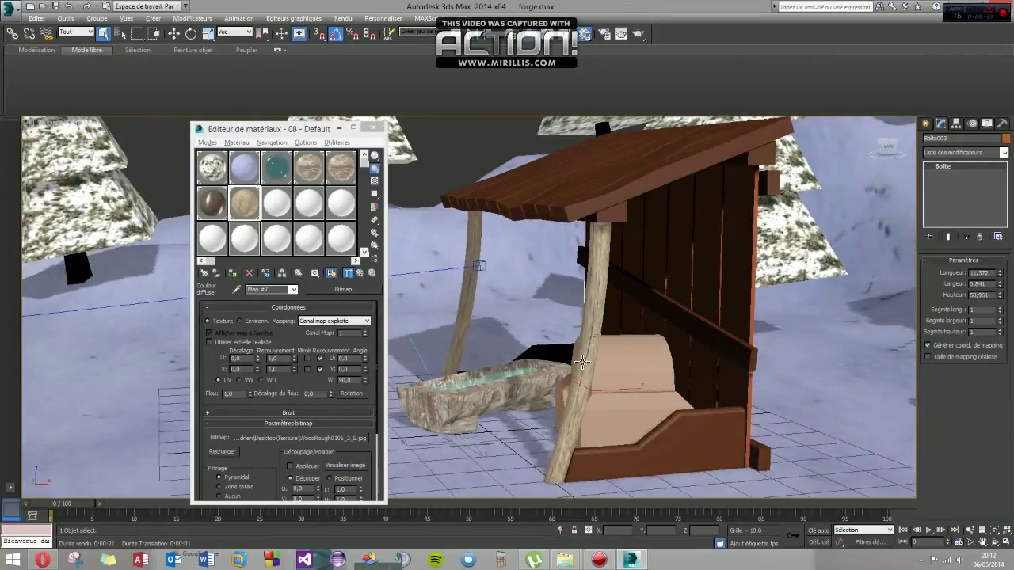
scroll(580, 362, "up", 3)
scroll(586, 341, "up", 2)
scroll(590, 316, "down", 1)
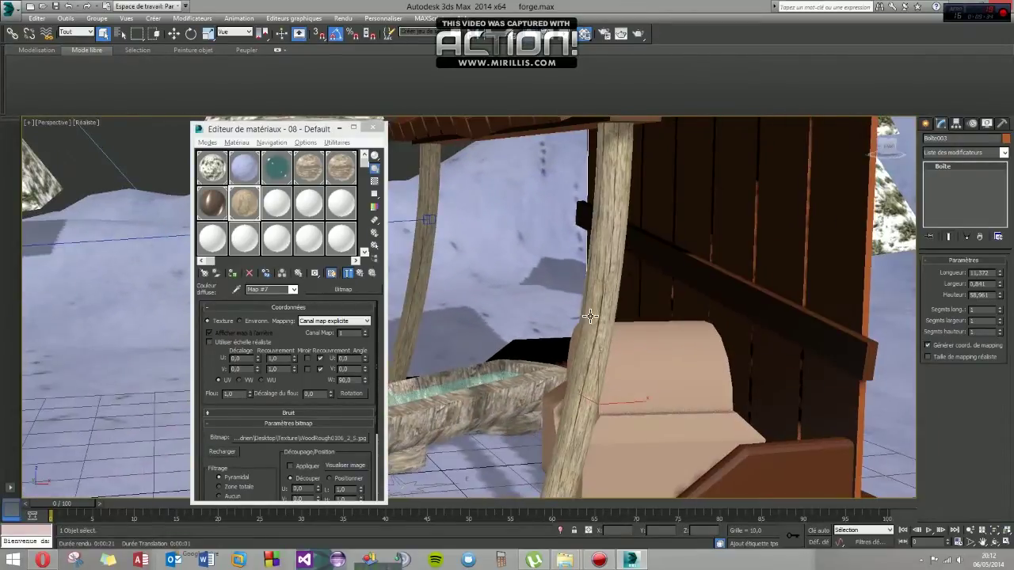
left_click(589, 333)
scroll(554, 357, "up", 3)
scroll(618, 360, "up", 3)
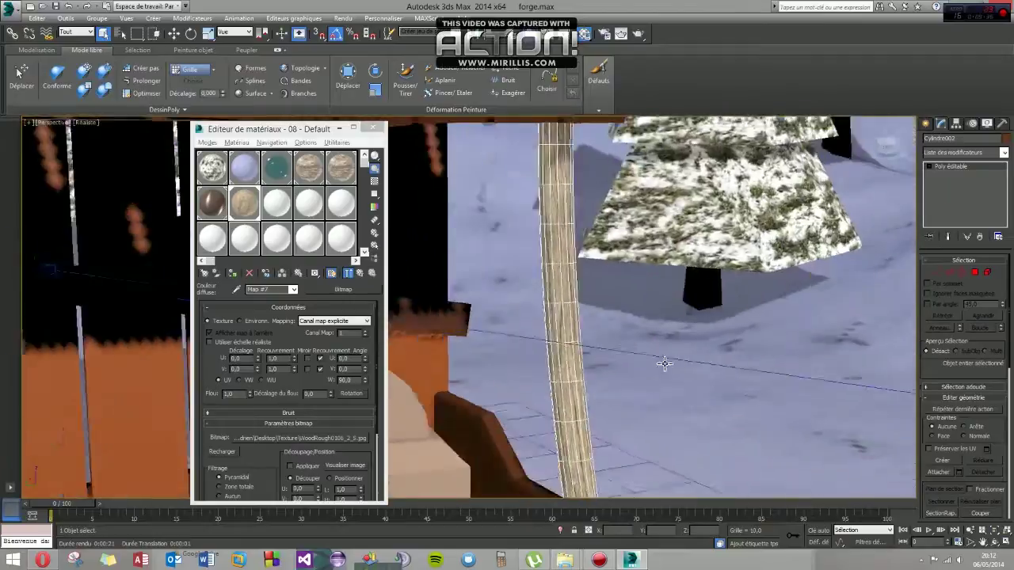
scroll(673, 363, "up", 2)
scroll(711, 364, "down", 5)
scroll(720, 412, "down", 3)
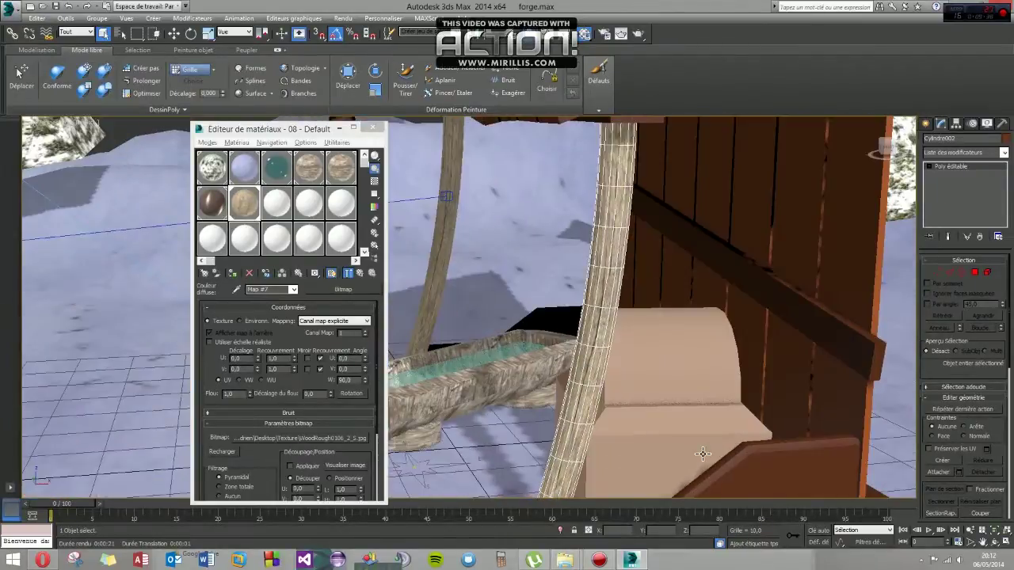
left_click(735, 473)
scroll(734, 474, "down", 2)
scroll(734, 474, "down", 2)
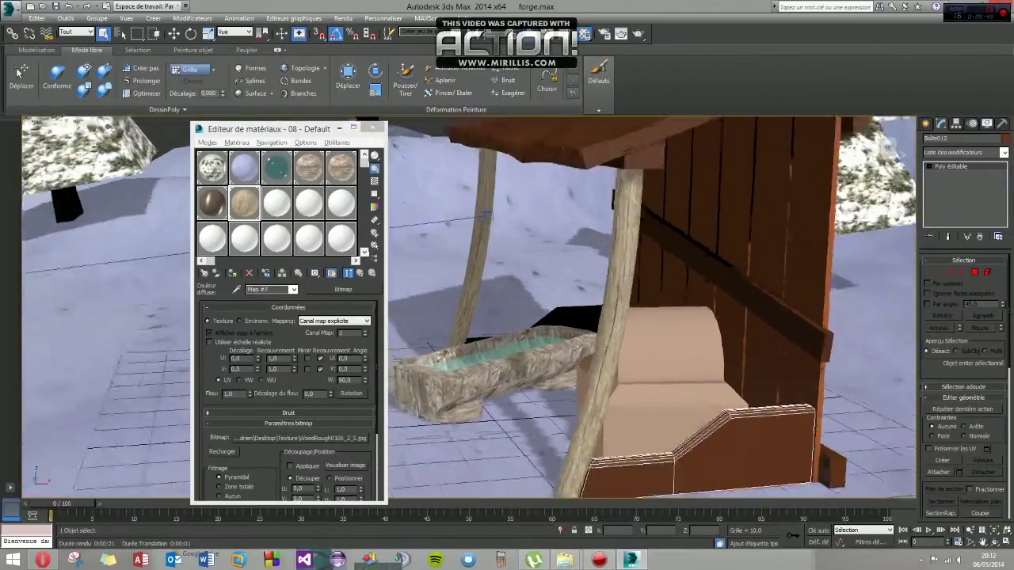
scroll(734, 474, "down", 2)
middle_click_drag(499, 311, 590, 312, "alt")
mouse_move(508, 364)
middle_mouse_down("alt")
mouse_move(611, 350)
mouse_move(521, 356)
middle_mouse_up("alt")
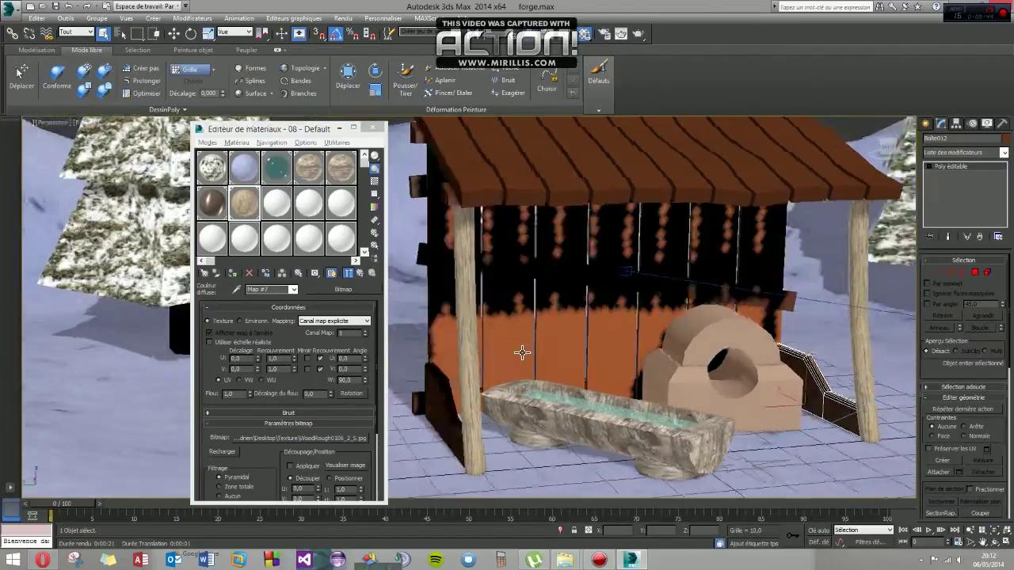
scroll(554, 353, "up", 3)
left_click(528, 294)
mouse_move(528, 294)
middle_mouse_down("alt")
mouse_move(561, 322)
mouse_move(465, 334)
middle_mouse_up("alt")
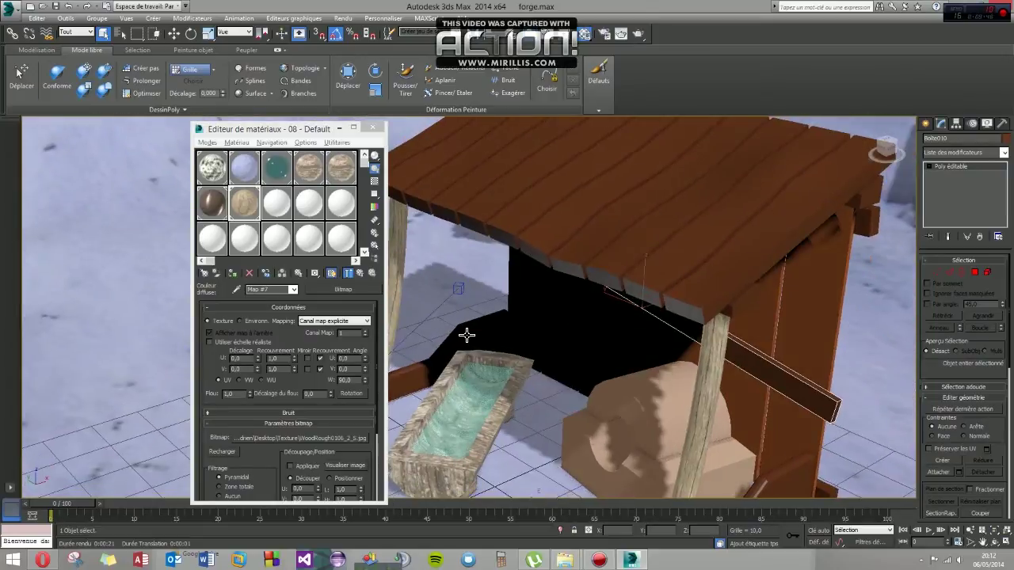
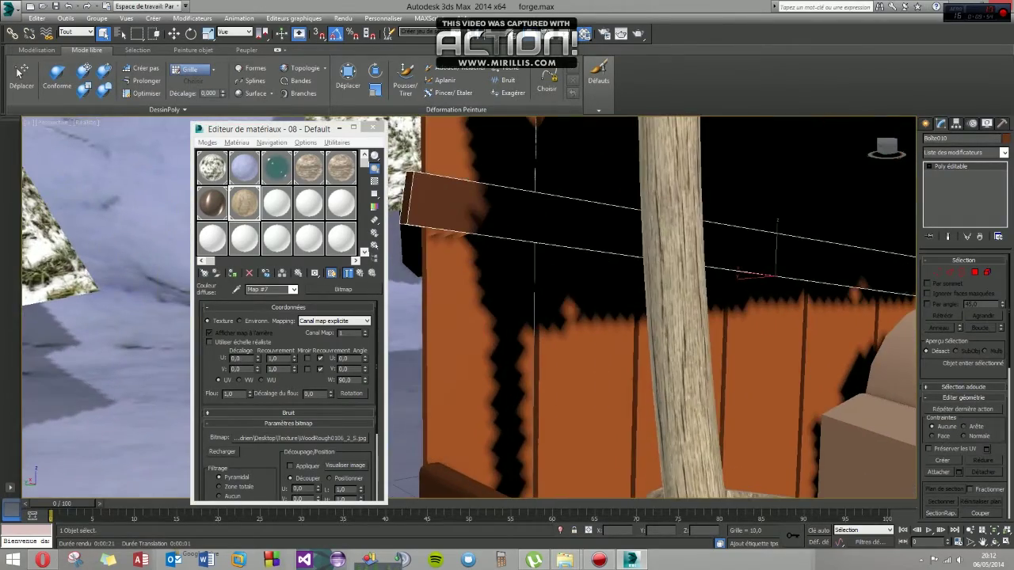
Give the dark side bracket at the shelter's front the rough WoodRough0050 wood material
scroll(595, 357, "down", 3)
scroll(594, 355, "down", 3)
scroll(597, 341, "down", 5)
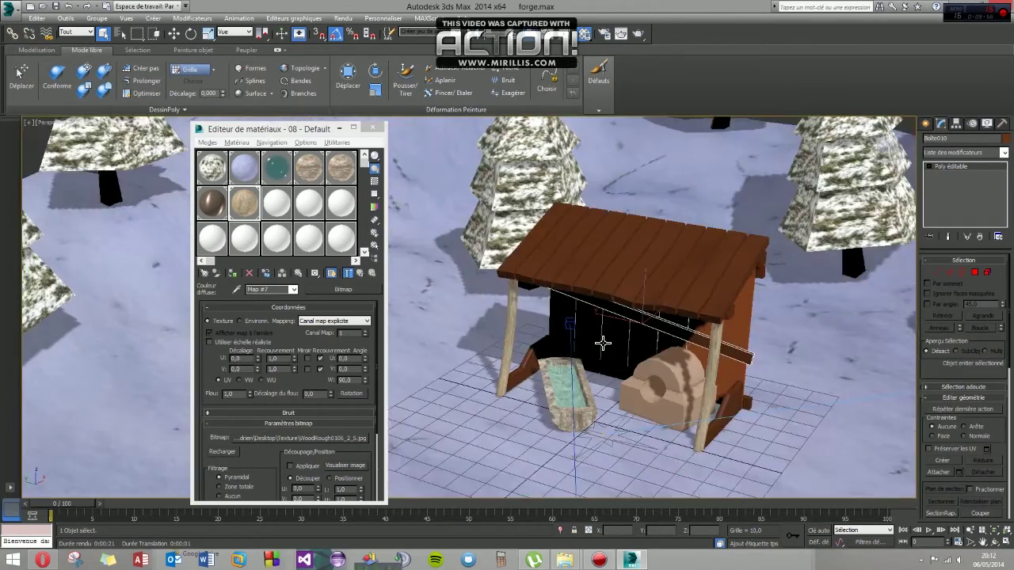
scroll(588, 341, "up", 1)
scroll(586, 342, "up", 3)
scroll(558, 348, "up", 3)
scroll(557, 349, "down", 2)
middle_click_drag(557, 349, 645, 335, "alt")
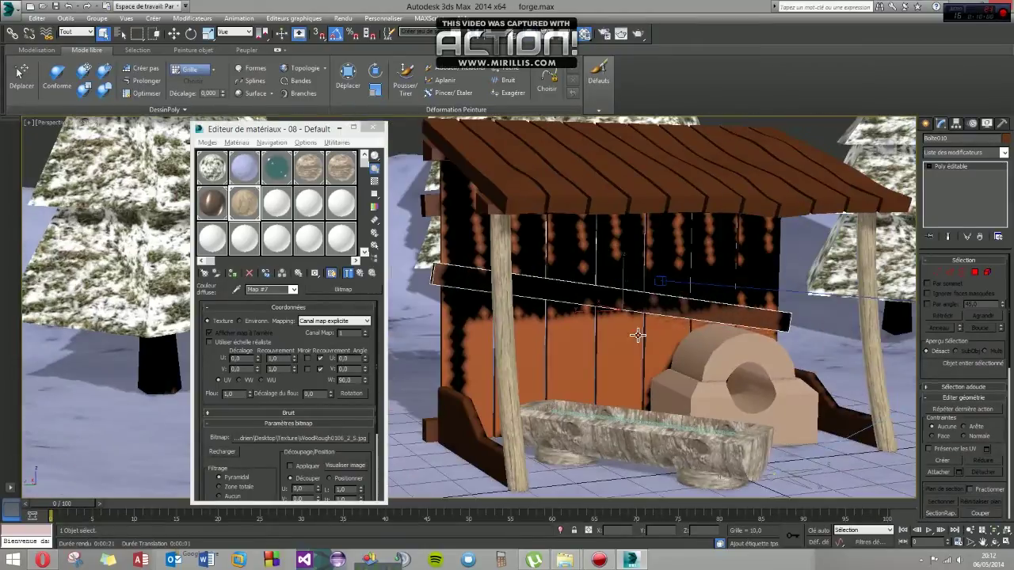
scroll(576, 325, "up", 2)
middle_click_drag(575, 326, 491, 313)
left_click(483, 392)
mouse_move(486, 434)
middle_mouse_down("alt")
mouse_move(483, 428)
mouse_move(532, 445)
mouse_move(471, 416)
middle_mouse_up("alt")
left_click(315, 179)
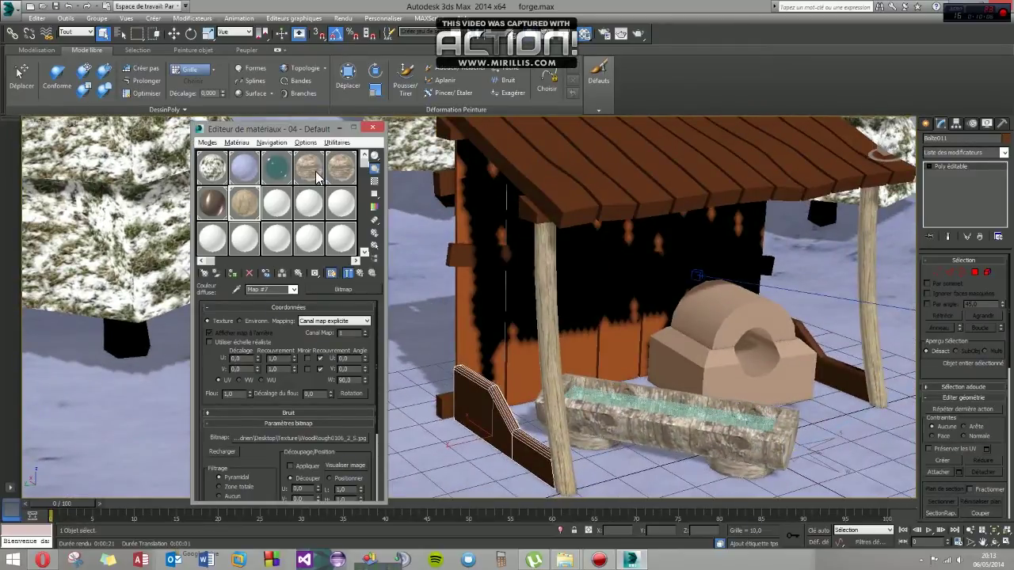
left_click(232, 274)
Pick through the pieces behind the oven and by the post, ending with two vertical wall bars selected
mouse_move(507, 435)
middle_mouse_down("alt")
mouse_move(554, 444)
mouse_move(518, 445)
middle_mouse_up("alt")
left_click(861, 411)
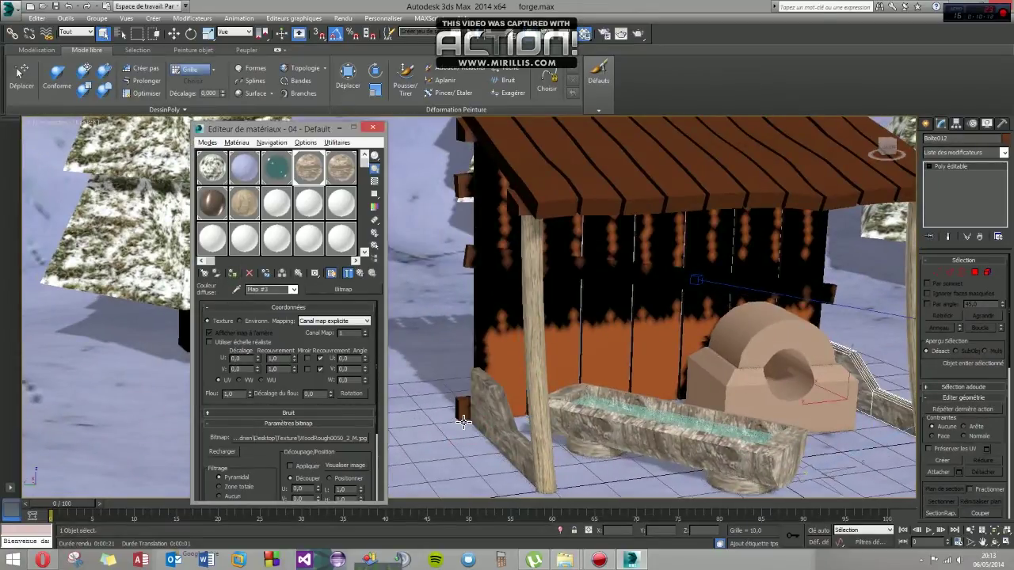
scroll(491, 400, "up", 3)
scroll(491, 400, "up", 3)
scroll(491, 400, "up", 4)
scroll(520, 364, "up", 2)
left_click(520, 364)
scroll(539, 366, "up", 3)
scroll(555, 369, "up", 3)
scroll(555, 368, "down", 3)
mouse_move(555, 368)
middle_mouse_down("alt")
mouse_move(472, 380)
mouse_move(491, 381)
mouse_move(471, 382)
mouse_move(505, 413)
middle_mouse_up("alt")
scroll(515, 372, "up", 3)
scroll(471, 380, "down", 3)
scroll(471, 382, "up", 2)
left_click(486, 341)
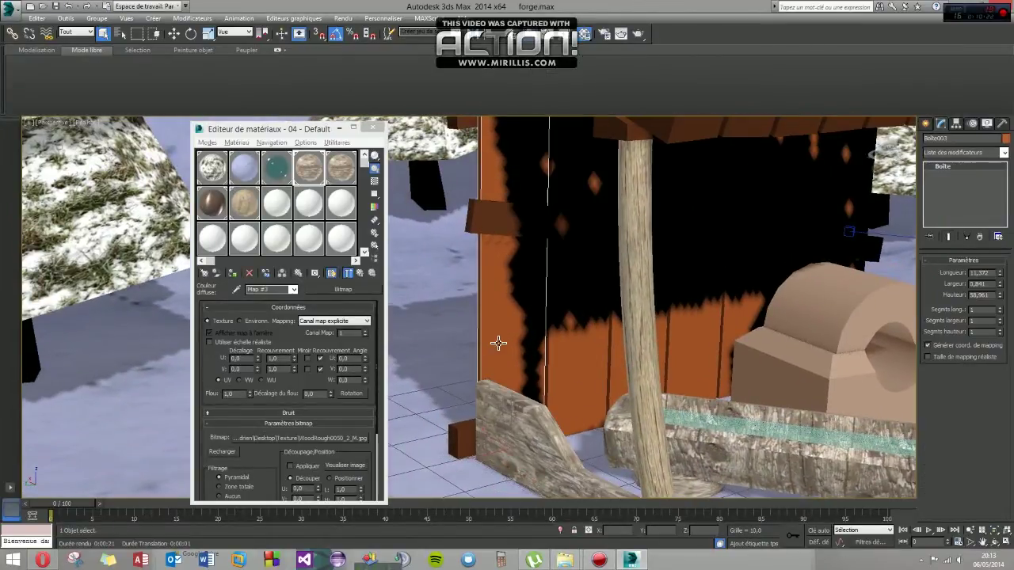
Select the back wall's vertical bars and assign them the light wood material from slot 08
mouse_move(570, 335)
middle_mouse_down("alt")
mouse_move(577, 385)
mouse_move(623, 387)
middle_mouse_up("alt")
left_click_drag(623, 387, 694, 372, "ctrl")
mouse_move(695, 373)
middle_mouse_down("alt")
mouse_move(626, 398)
mouse_move(588, 350)
middle_mouse_up("alt")
left_click(663, 277, "ctrl")
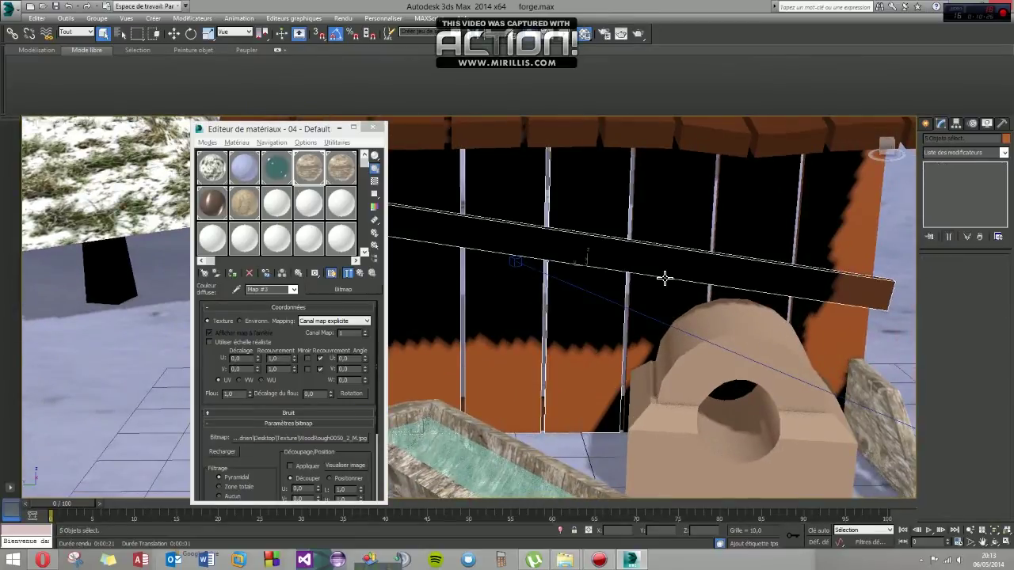
left_click(667, 278, "alt")
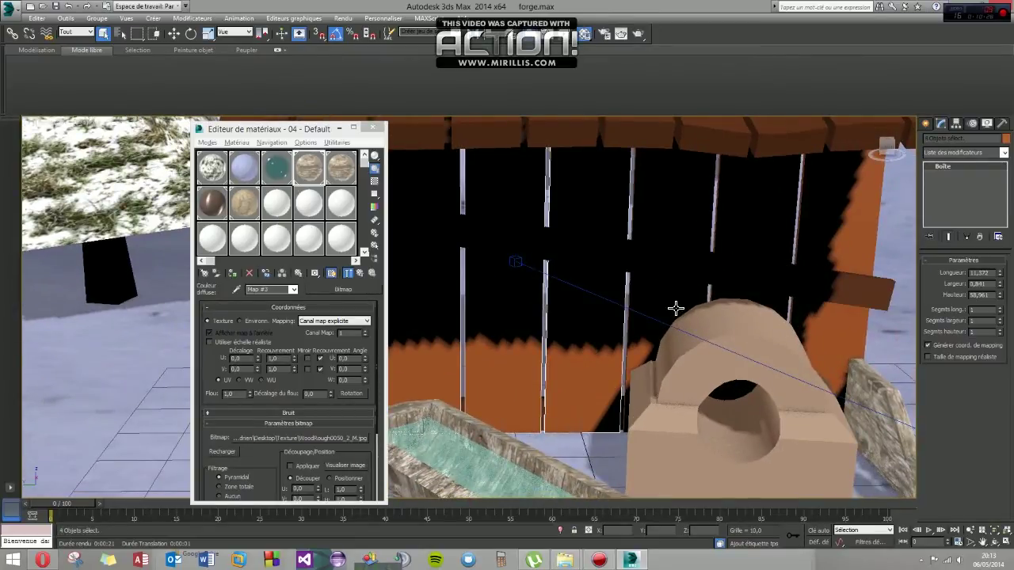
left_click(715, 238, "ctrl")
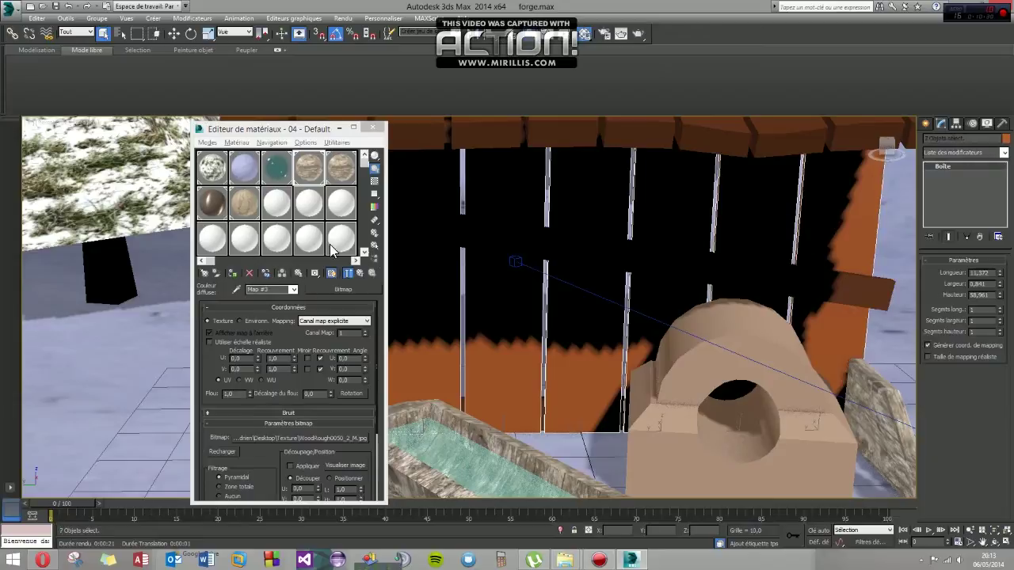
left_click(242, 214)
left_click(232, 273)
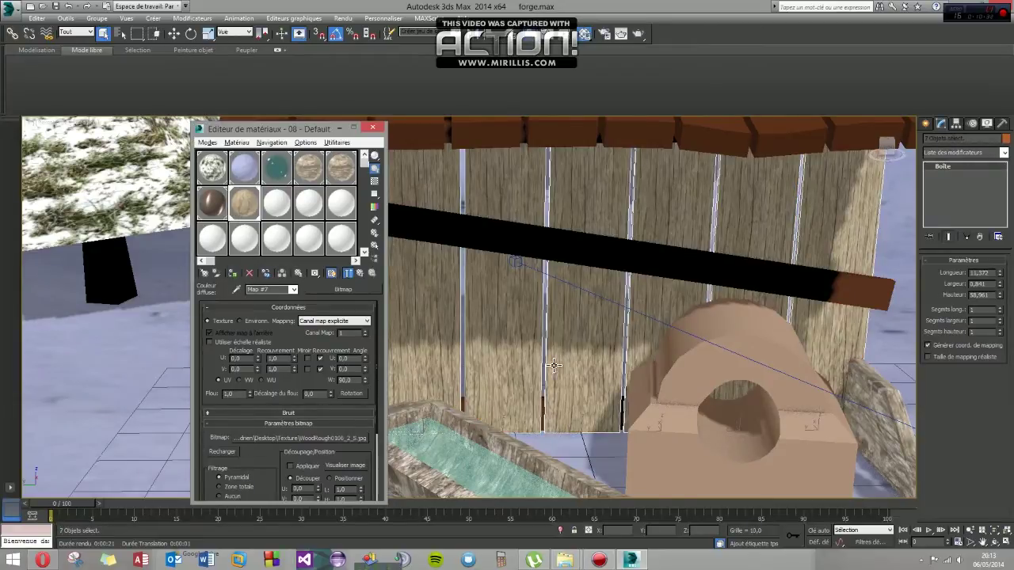
Select the three horizontal wall beams and make the rough wood material active
scroll(554, 365, "down", 2)
scroll(657, 369, "down", 2)
scroll(655, 388, "down", 4)
scroll(655, 394, "up", 1)
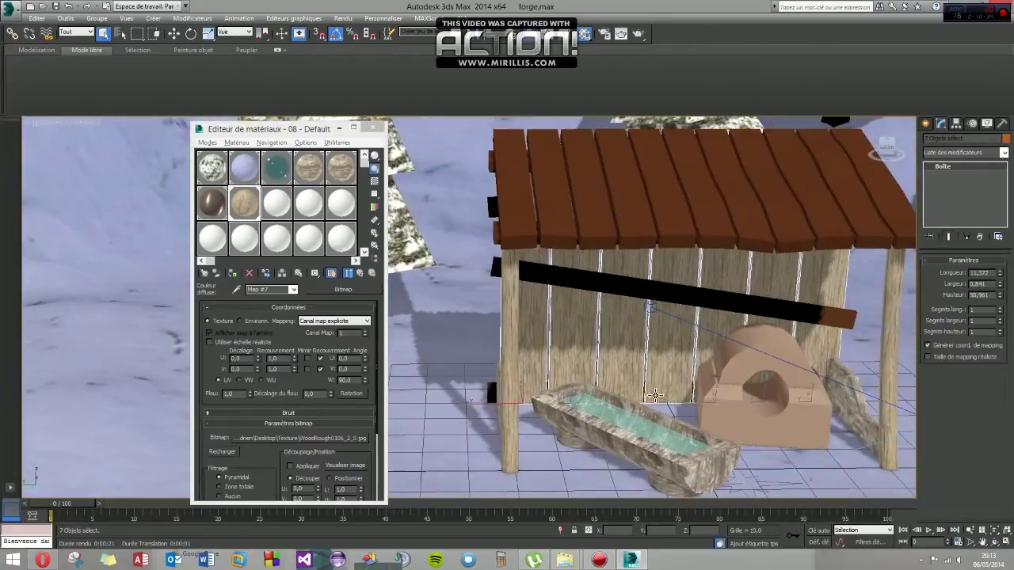
middle_click_drag(655, 394, 639, 359, "alt")
left_click(738, 326)
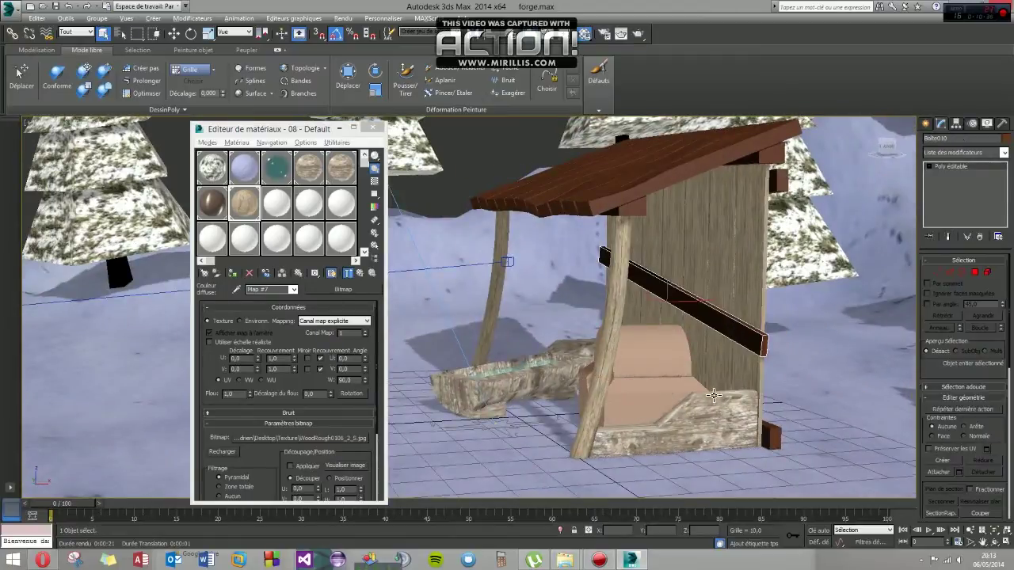
middle_click_drag(738, 326, 639, 424, "alt")
left_click(654, 380, "ctrl")
left_click(601, 240, "ctrl")
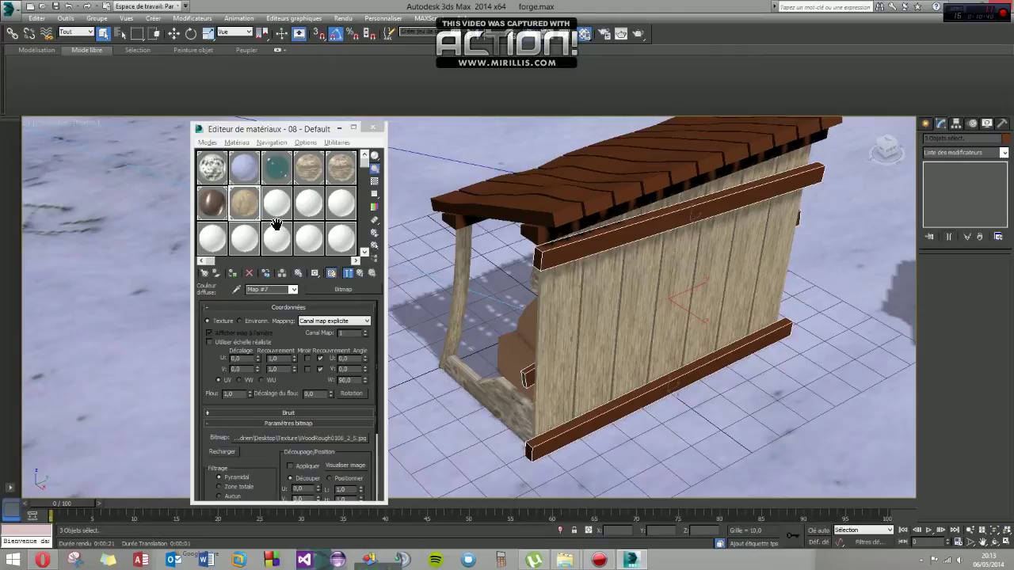
left_click(308, 172)
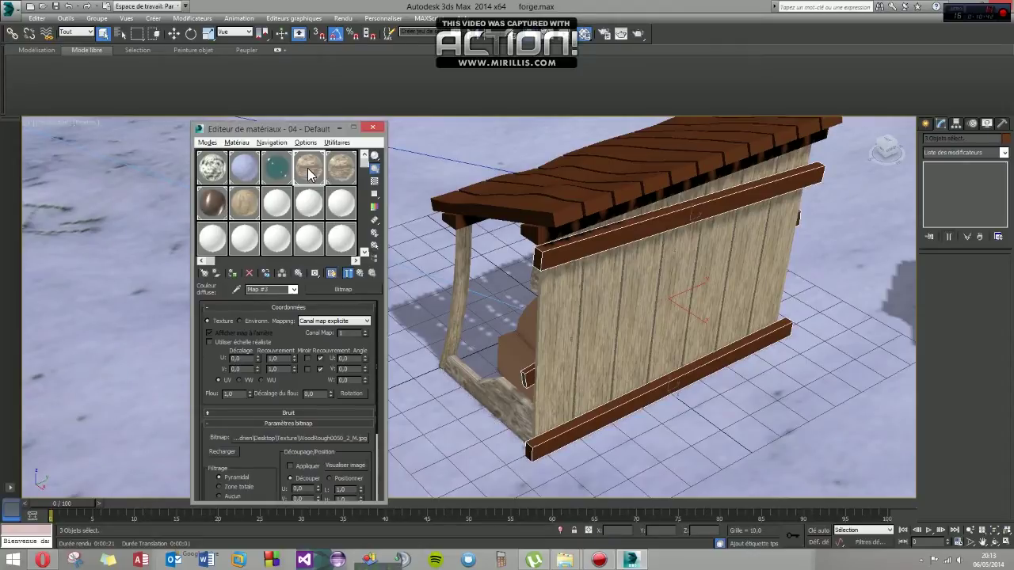
Assign the rough wood material from slot 04 to the three horizontal beams
left_click(231, 274)
mouse_move(563, 365)
middle_mouse_down("alt")
mouse_move(677, 339)
mouse_move(530, 361)
middle_mouse_up("alt")
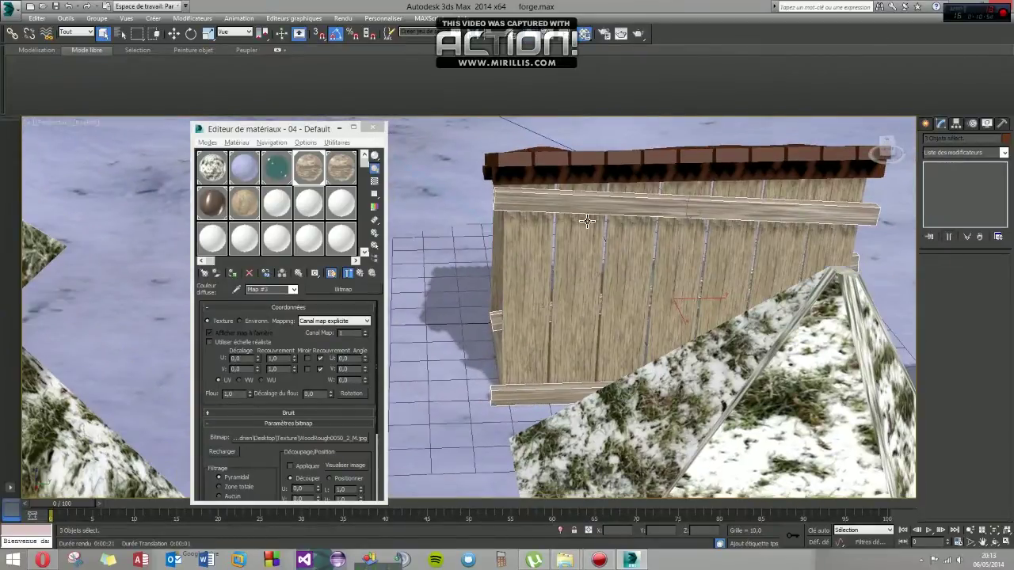
scroll(587, 220, "up", 3)
scroll(590, 143, "up", 2)
Select only the upper beam Boite002 and open the Modifier List
left_click(586, 222)
mouse_move(509, 271)
middle_mouse_down("alt")
mouse_move(604, 253)
mouse_move(525, 263)
middle_mouse_up("alt")
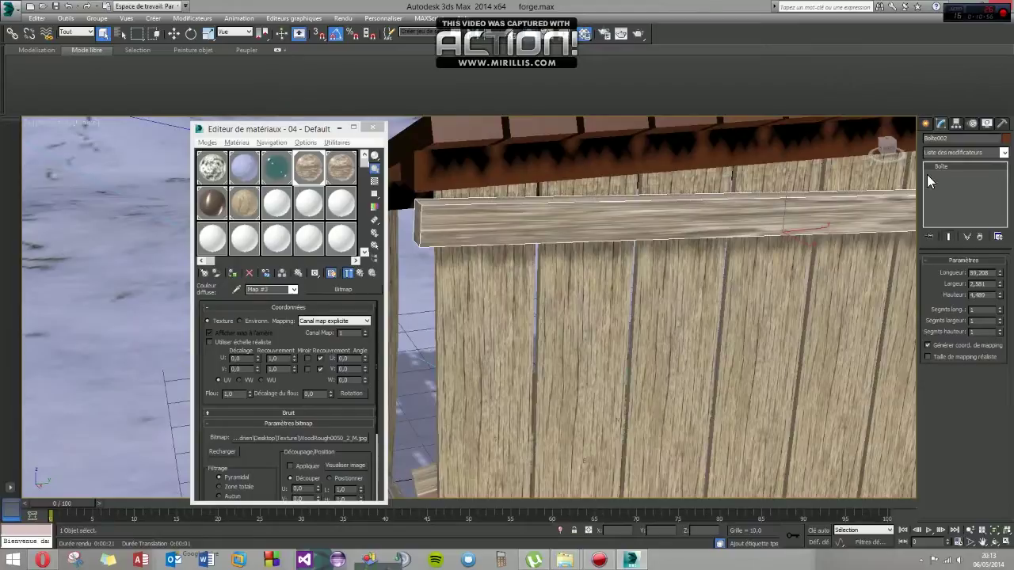
left_click(989, 155)
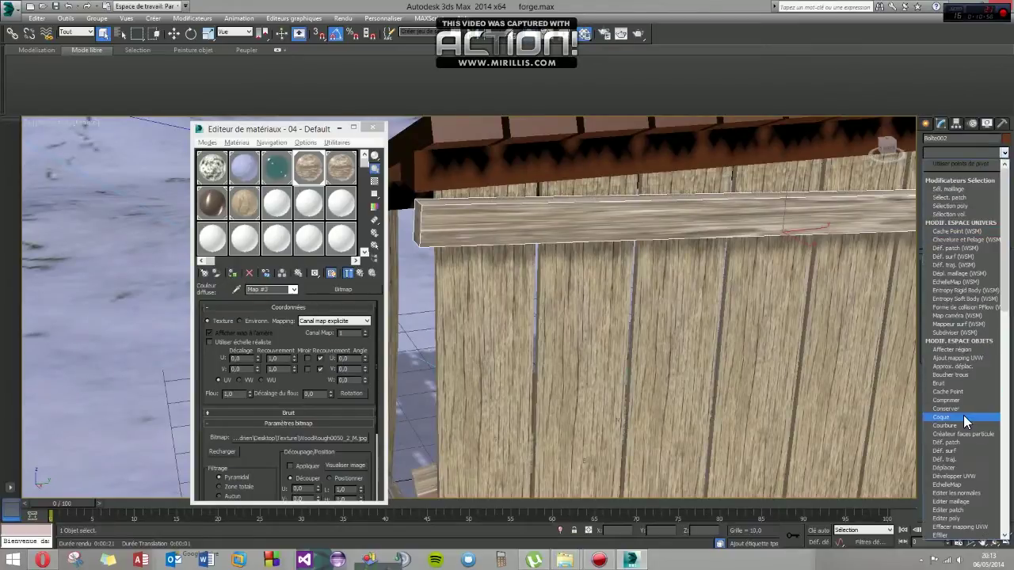
Add a UVW Map modifier to the upper beam and settle on Box projection after trying Planar, Cylindrical, Shrink Wrap
key("m")
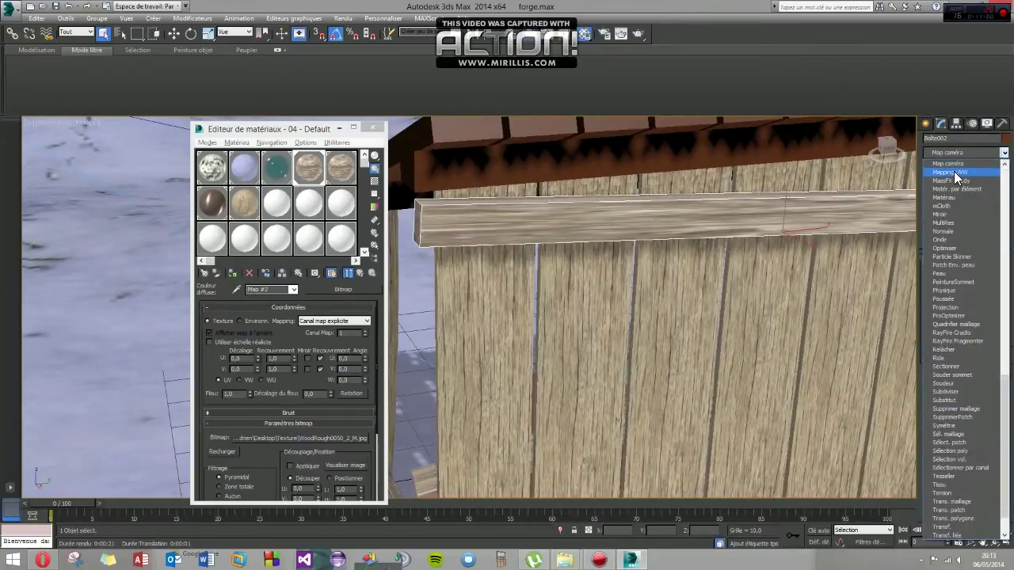
left_click(953, 171)
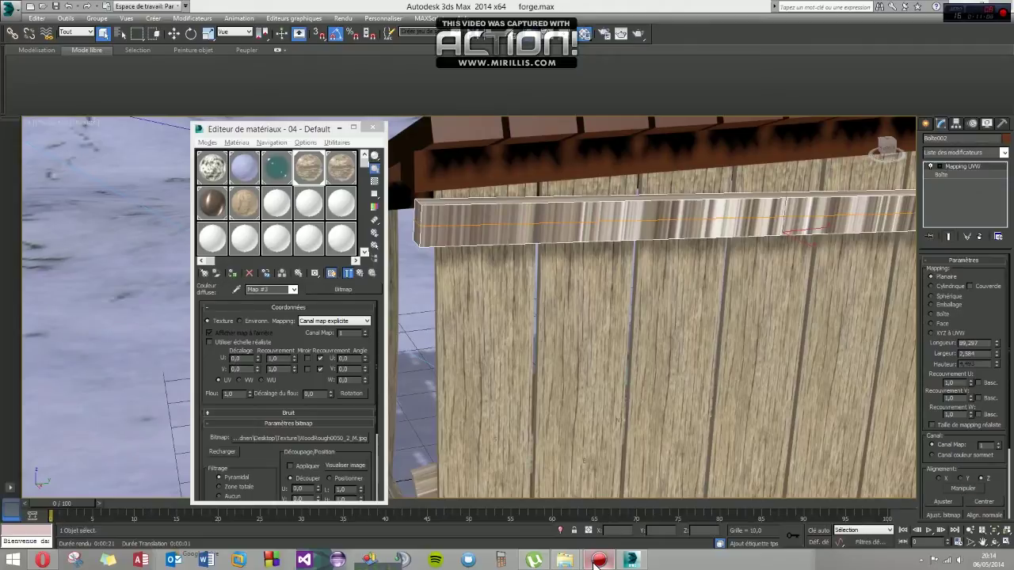
left_click(596, 563)
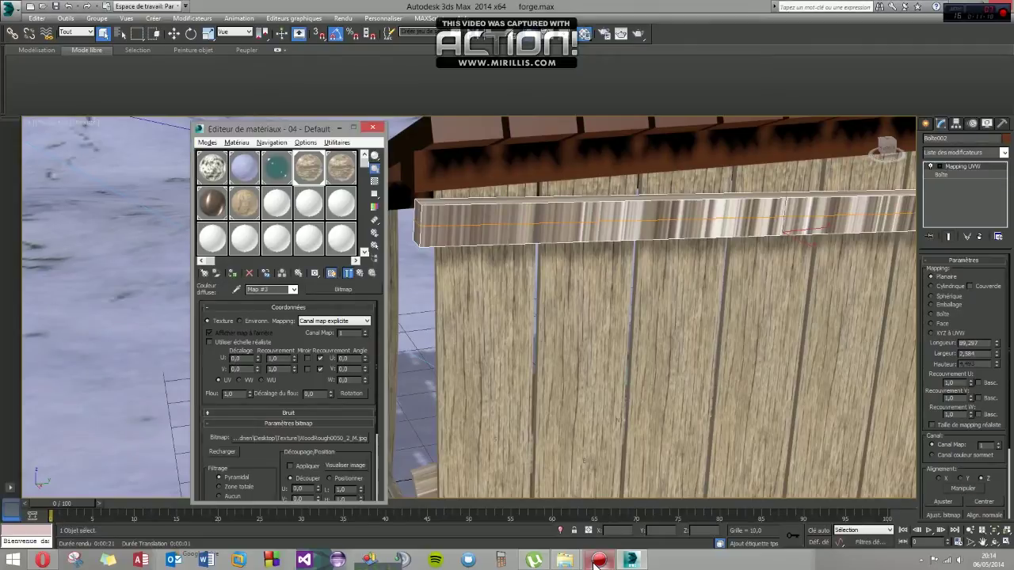
middle_click_drag(768, 306, 612, 292)
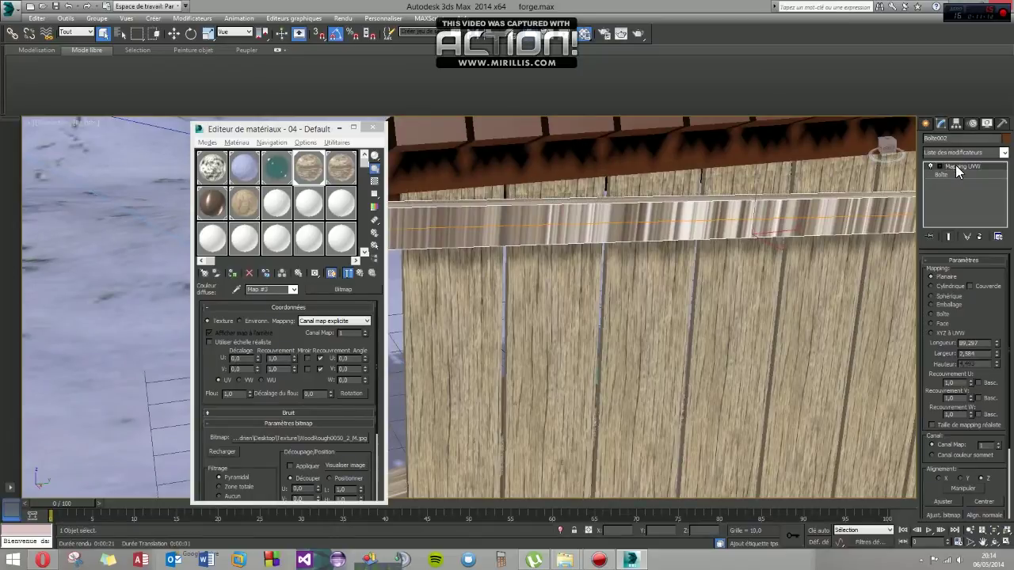
left_click(931, 314)
mouse_move(637, 287)
middle_mouse_down()
mouse_move(604, 283)
mouse_move(631, 285)
mouse_move(594, 246)
mouse_move(899, 317)
middle_mouse_up()
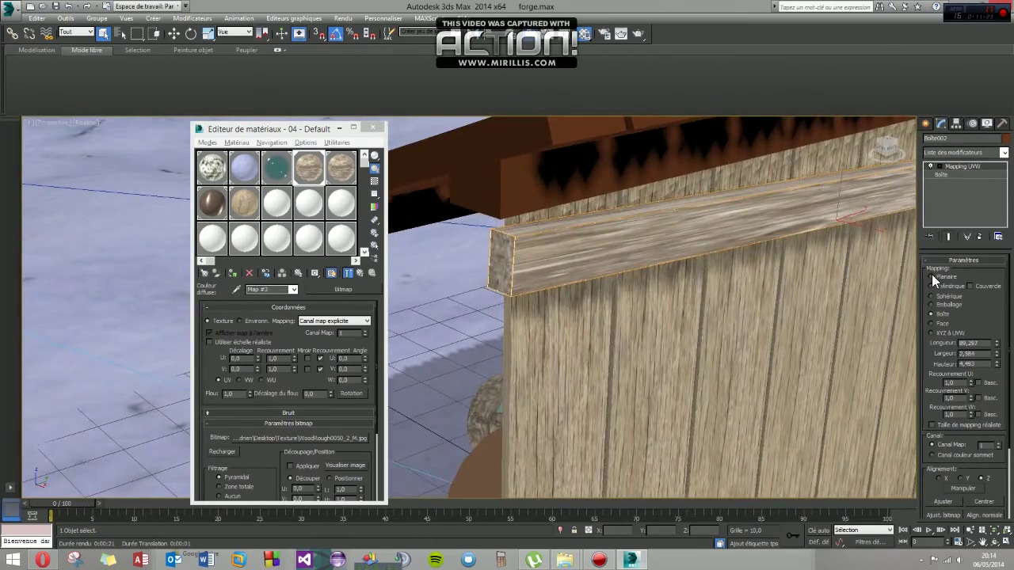
left_click(930, 276)
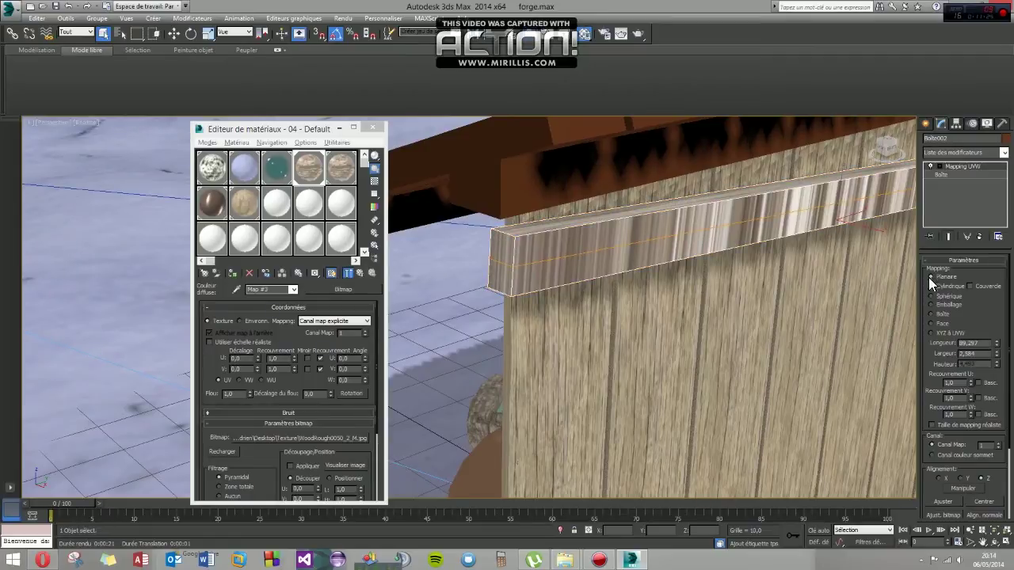
left_click(929, 286)
left_click(930, 304)
left_click(930, 314)
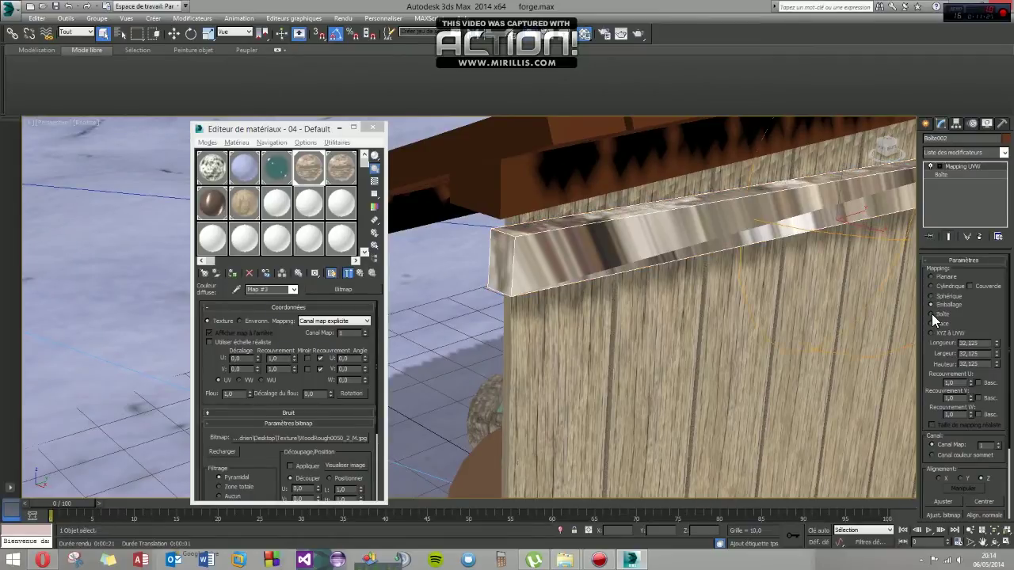
mouse_move(792, 301)
middle_mouse_down("alt")
mouse_move(543, 278)
mouse_move(608, 285)
mouse_move(686, 274)
mouse_move(584, 284)
mouse_move(638, 272)
mouse_move(650, 238)
mouse_move(674, 269)
mouse_move(593, 262)
mouse_move(750, 282)
middle_mouse_up("alt")
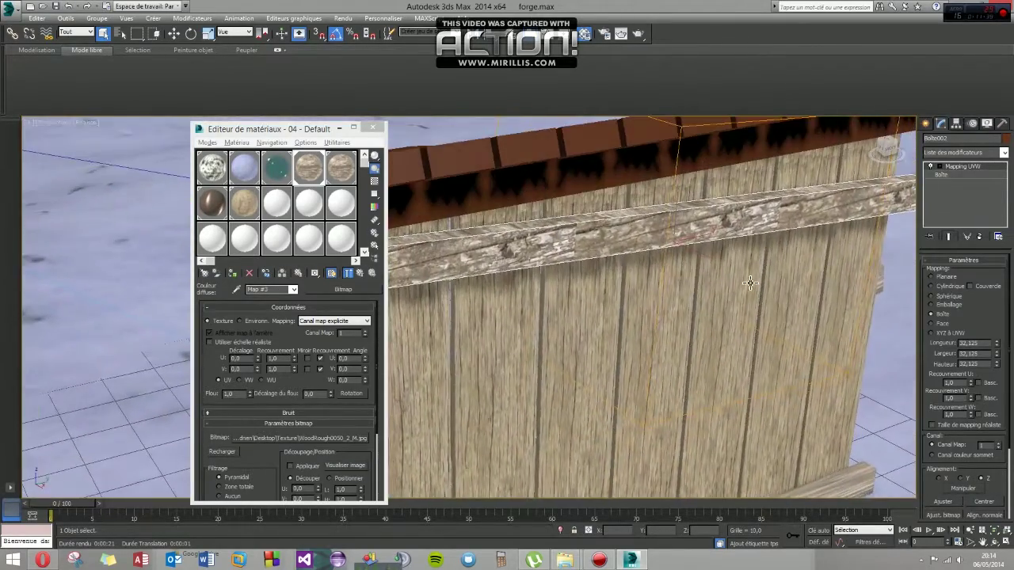
Stretch the Box mapping's Length (to 300.229) so the grain runs along the beam
mouse_move(996, 346)
left_mouse_down()
mouse_move(996, 316)
mouse_move(996, 332)
left_mouse_up()
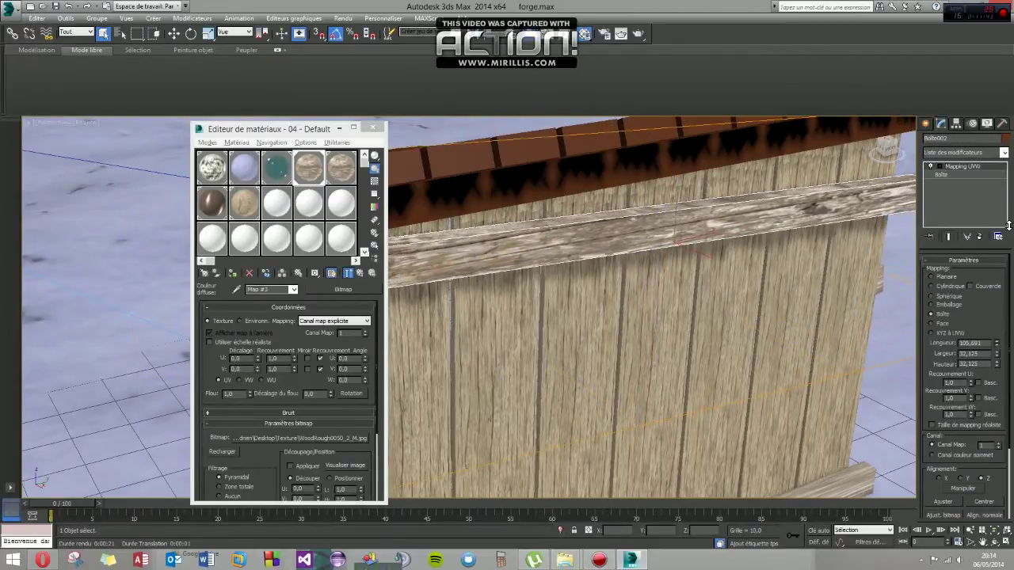
mouse_move(633, 254)
middle_mouse_down()
mouse_move(636, 265)
mouse_move(910, 296)
mouse_move(862, 287)
mouse_move(761, 312)
middle_mouse_up()
scroll(636, 265, "down", 5)
scroll(734, 272, "up", 5)
right_click(963, 168)
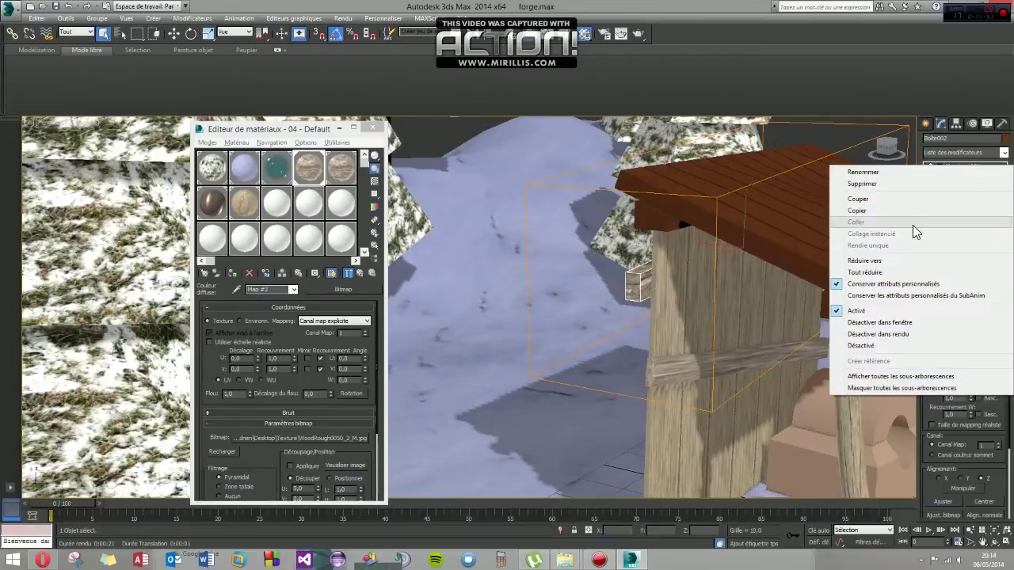
Collapse the upper beam's mapping into its mesh, then add UVW Map to the crosswise plank
left_click(882, 270)
left_click(677, 377)
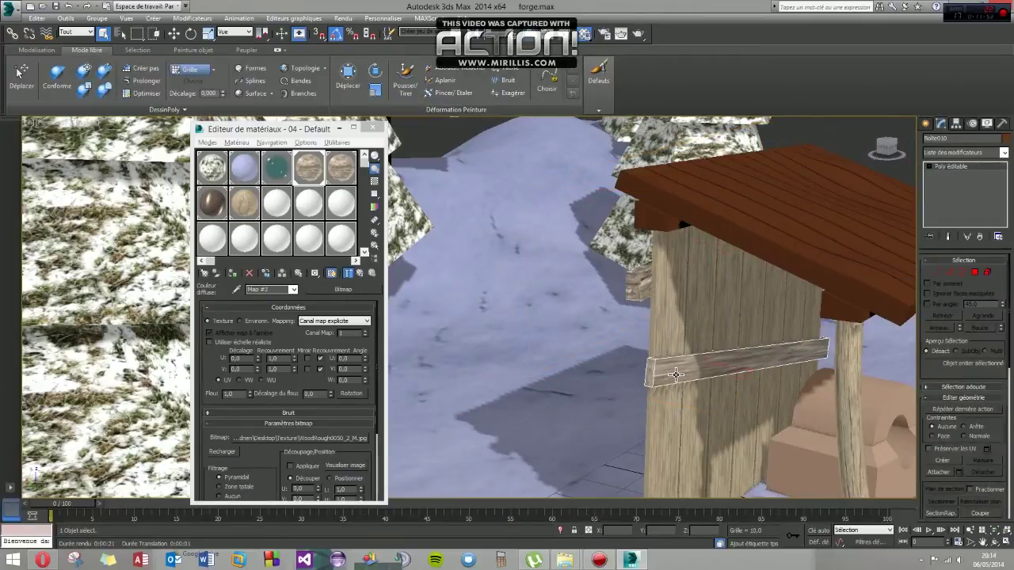
left_click(1004, 153)
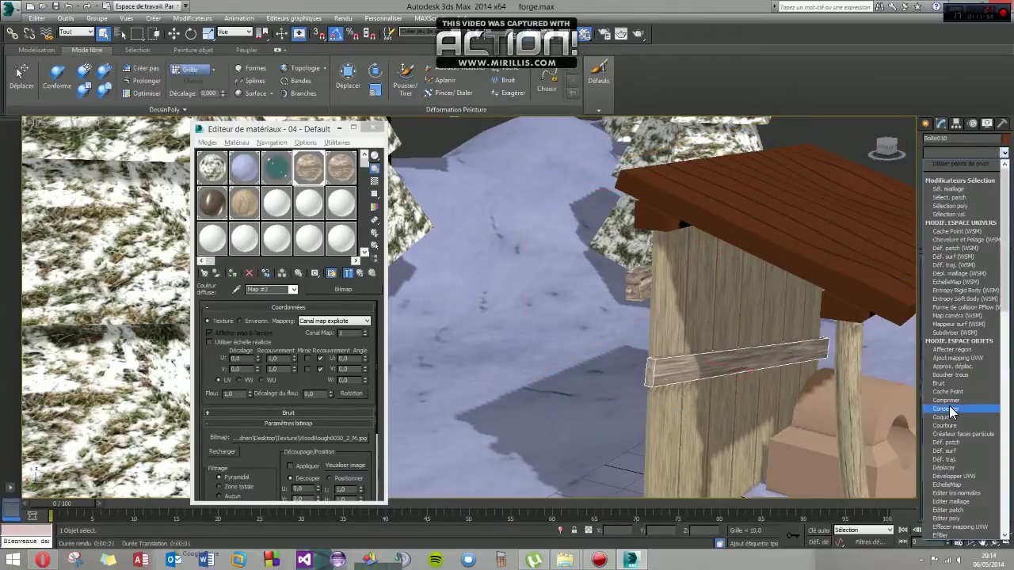
scroll(954, 365, "down", 5)
scroll(960, 308, "down", 5)
left_click(956, 173)
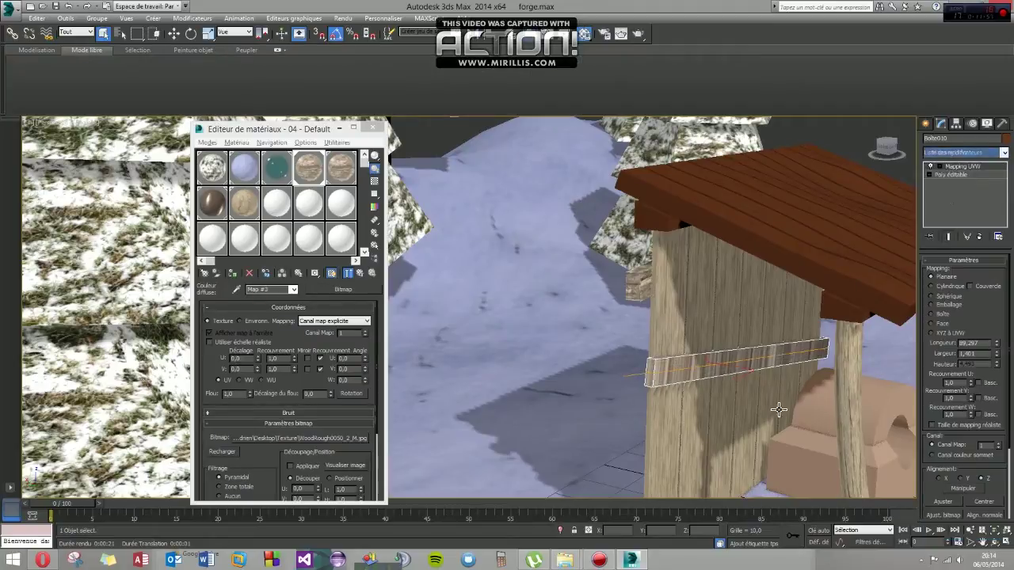
Set the plank's mapping to Box, shortening Length and raising Height to fit
left_click(932, 314)
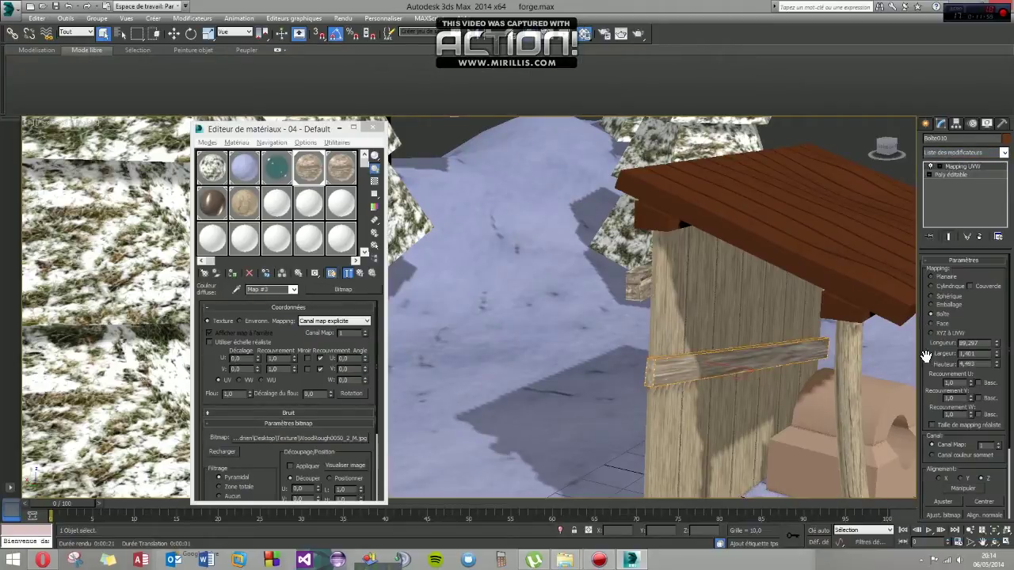
left_click_drag(997, 346, 1000, 368)
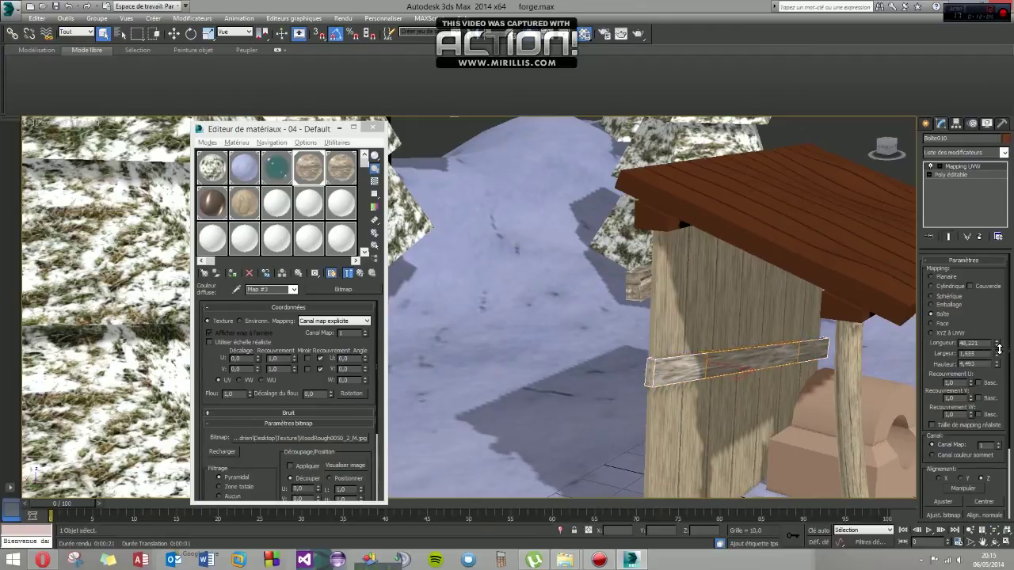
mouse_move(997, 366)
left_mouse_down()
mouse_move(987, 244)
mouse_move(986, 274)
left_mouse_up()
mouse_move(727, 364)
middle_mouse_down("alt")
mouse_move(719, 355)
mouse_move(660, 364)
mouse_move(554, 356)
mouse_move(599, 365)
middle_mouse_up("alt")
left_click_drag(999, 362, 986, 304)
Select the bottom wall board and open the Modifier List
mouse_move(805, 365)
middle_mouse_down("alt")
mouse_move(657, 332)
mouse_move(565, 361)
mouse_move(536, 388)
mouse_move(592, 398)
middle_mouse_up("alt")
left_click(592, 399)
left_click(1003, 152)
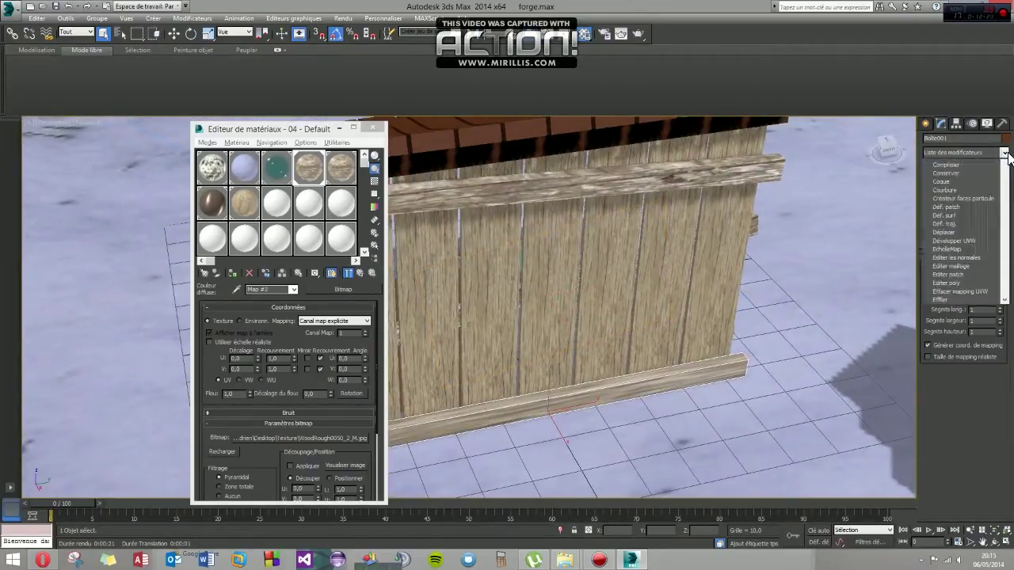
Give the bottom wall board a Box UVW Map with Length reduced to 61.633
key("m")
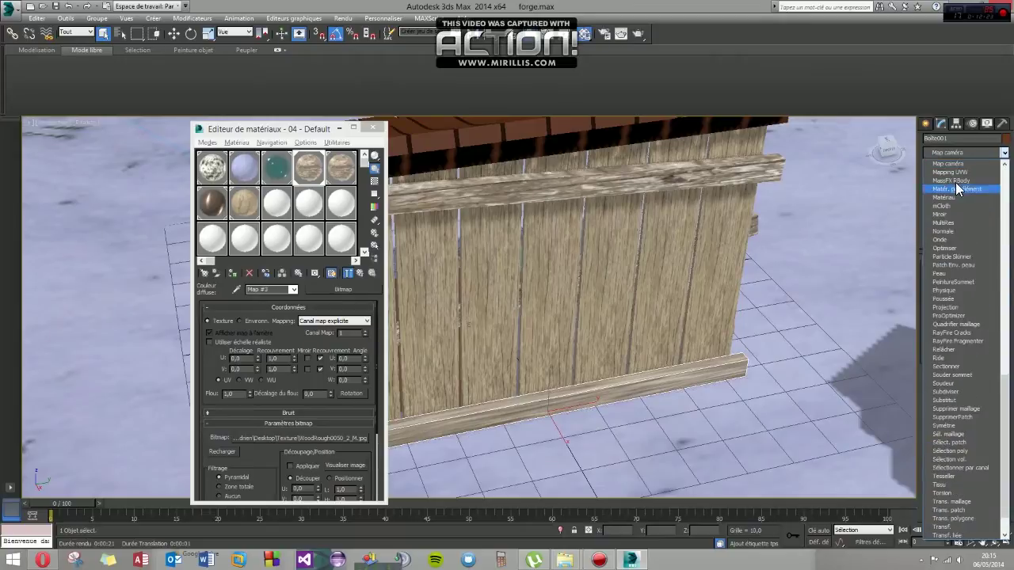
left_click(953, 172)
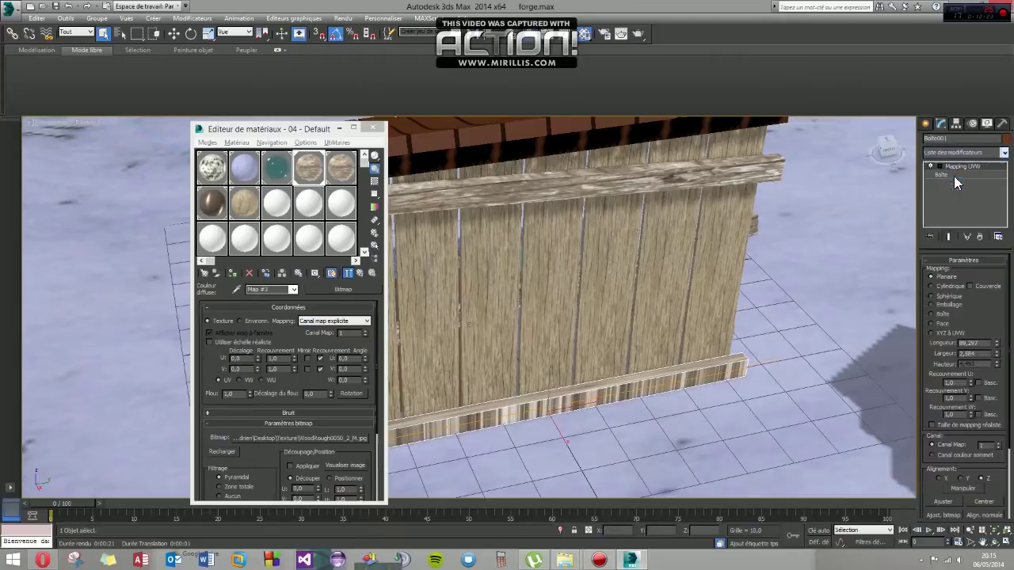
left_click(939, 316)
mouse_move(997, 333)
left_mouse_down()
mouse_move(992, 360)
mouse_move(981, 79)
left_mouse_up()
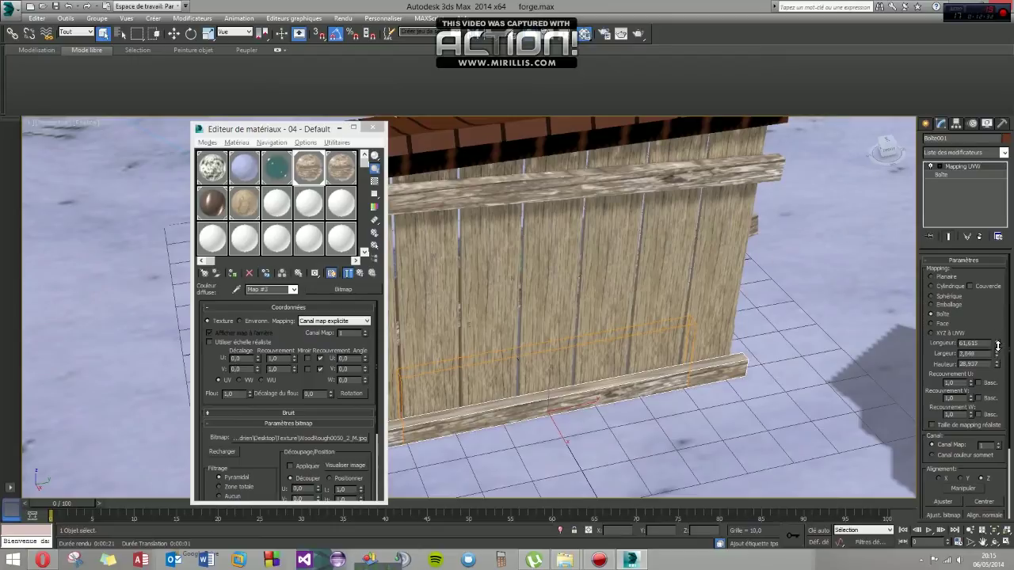
mouse_move(643, 370)
middle_mouse_down("alt")
mouse_move(701, 367)
mouse_move(686, 355)
mouse_move(831, 372)
mouse_move(602, 354)
mouse_move(626, 350)
mouse_move(646, 363)
mouse_move(617, 377)
mouse_move(659, 375)
mouse_move(684, 389)
mouse_move(680, 324)
middle_mouse_up("alt")
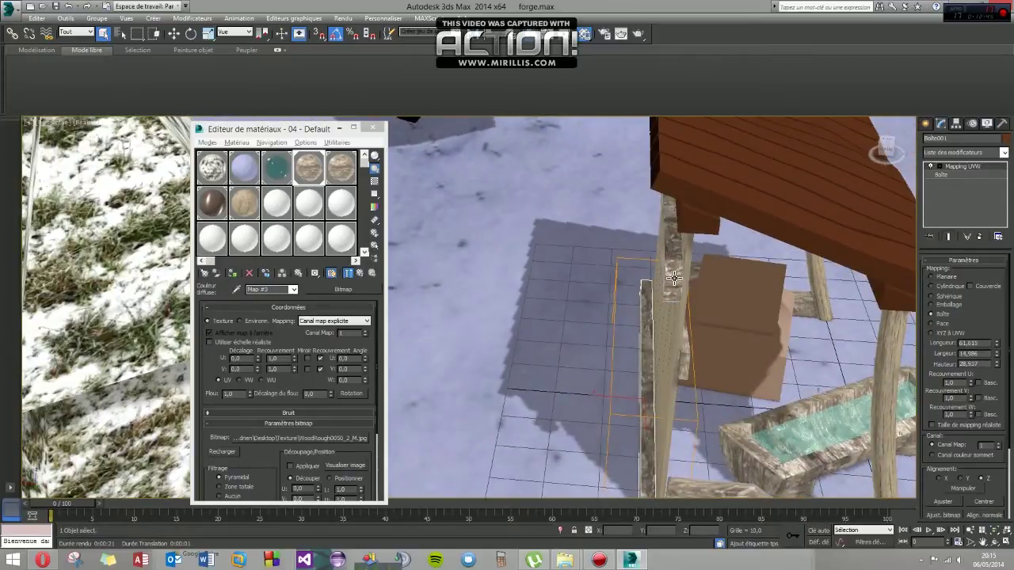
Collapse the post's and the thin plank's UVW mapping into their meshes
left_click(694, 224)
left_click(645, 395)
right_click(994, 167)
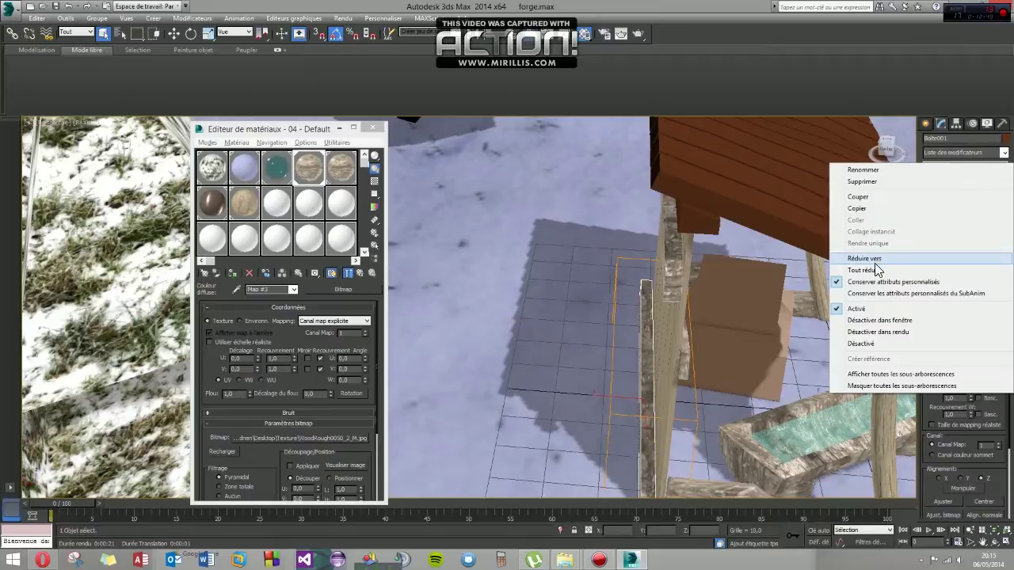
left_click(931, 259)
left_click(689, 361)
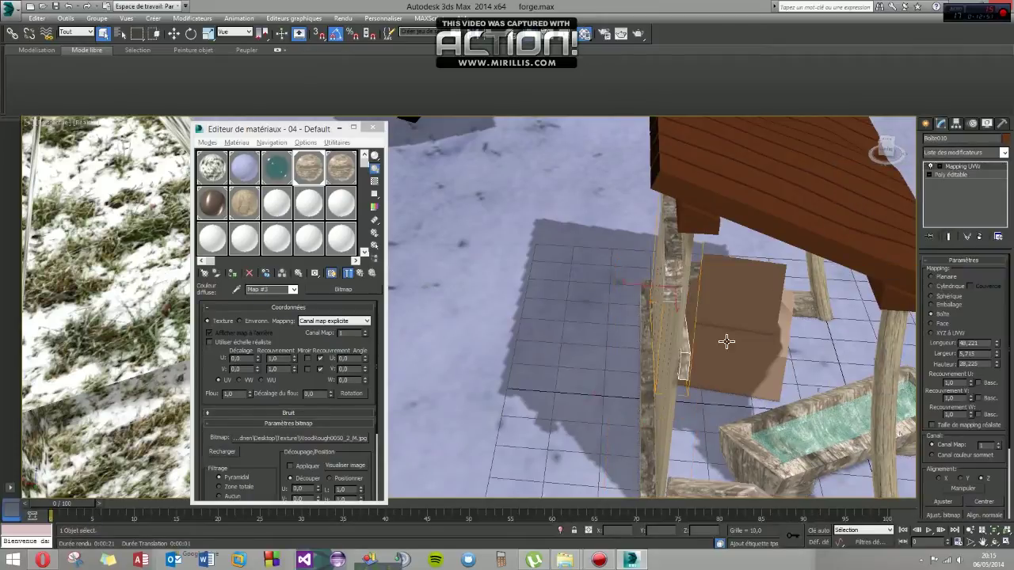
right_click(960, 172)
left_click(871, 259)
Select the two roof support boards
middle_click_drag(634, 301, 681, 269, "alt")
left_click(602, 182)
left_click(802, 295, "ctrl")
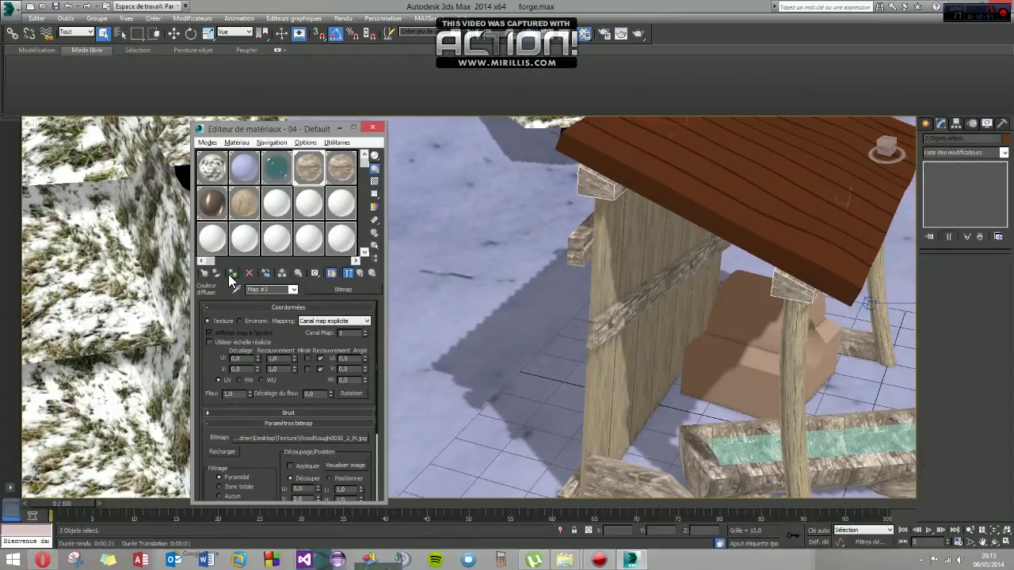
Select the roof and assign it the light WoodRough0106 wood material from slot 08
mouse_move(711, 293)
middle_mouse_down("alt")
mouse_move(602, 264)
mouse_move(585, 273)
middle_mouse_up("alt")
left_click(528, 160)
mouse_move(528, 160)
middle_mouse_down("alt")
mouse_move(652, 245)
mouse_move(485, 295)
mouse_move(380, 254)
middle_mouse_up("alt")
left_click(250, 211)
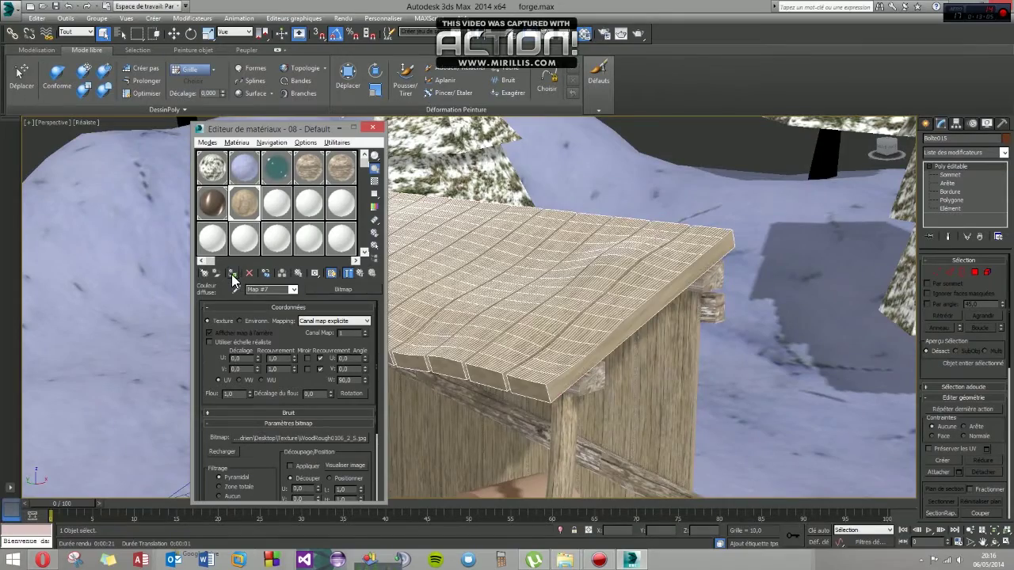
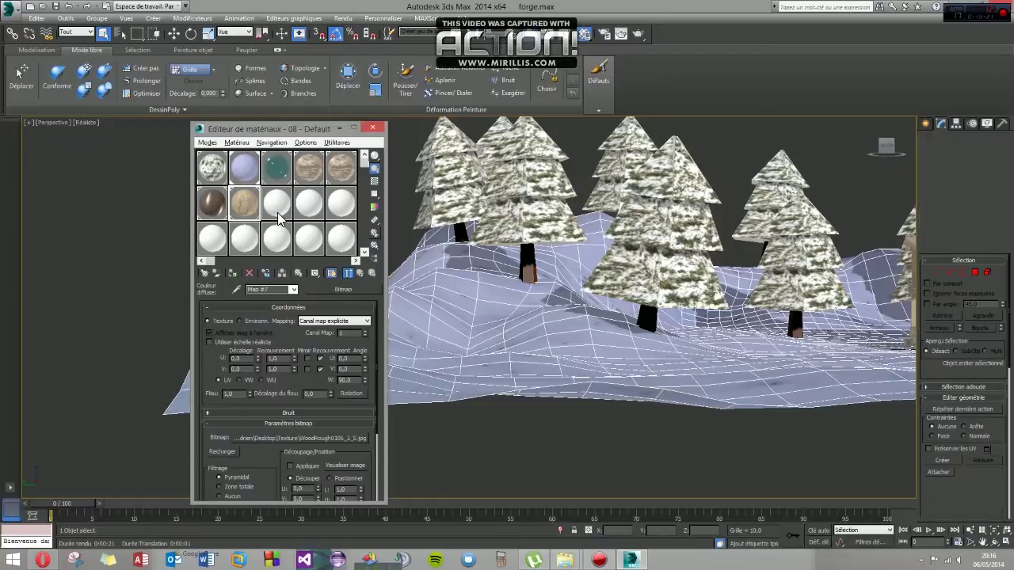
Add the remaining black tree trunks around the shed to the selection in the Perspective view
left_click(459, 237, "ctrl")
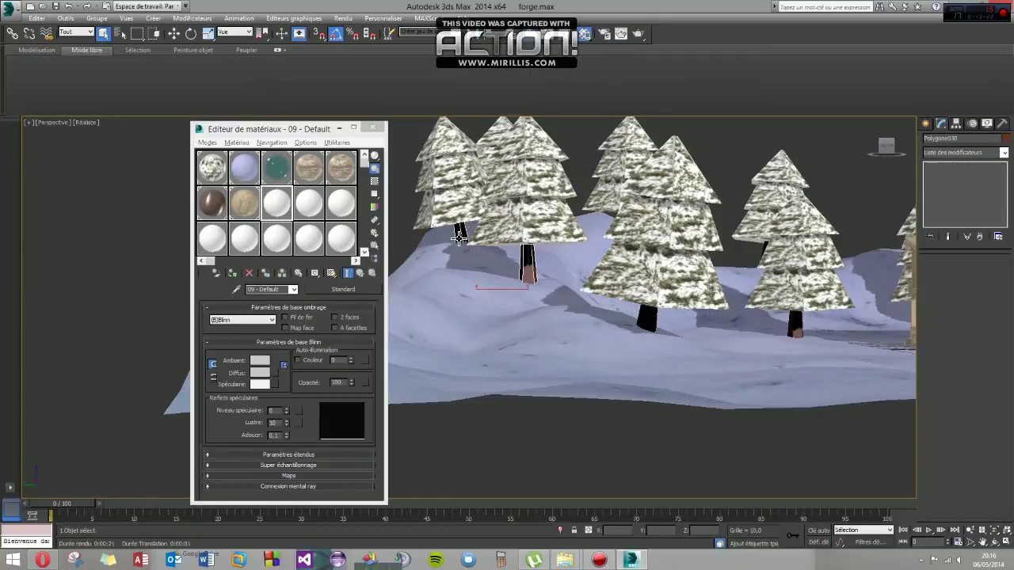
mouse_move(650, 322)
middle_mouse_down("alt")
mouse_move(709, 324)
mouse_move(612, 263)
mouse_move(565, 200)
middle_mouse_up("alt")
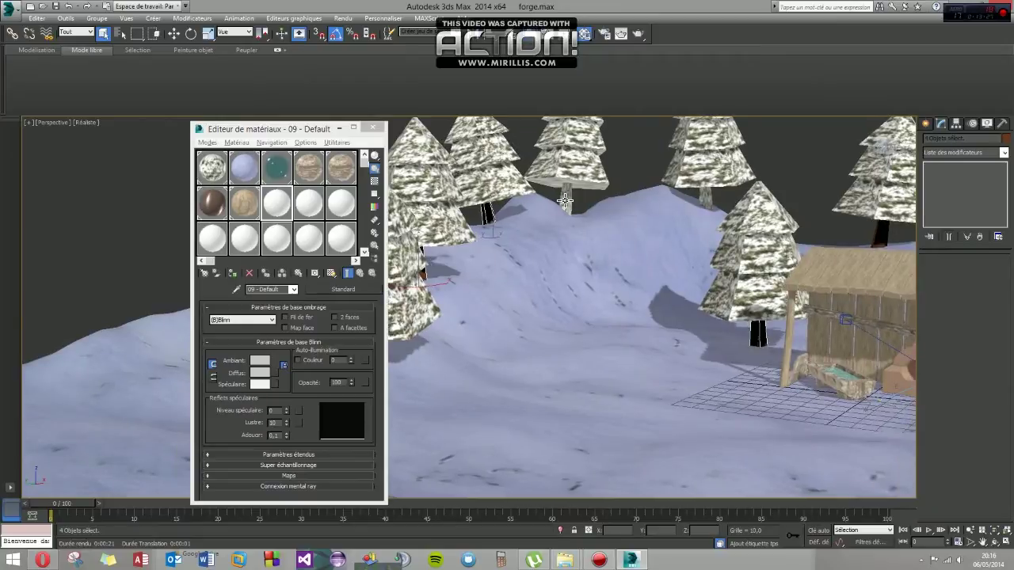
left_click(709, 197, "ctrl")
middle_click_drag(710, 197, 668, 250, "alt")
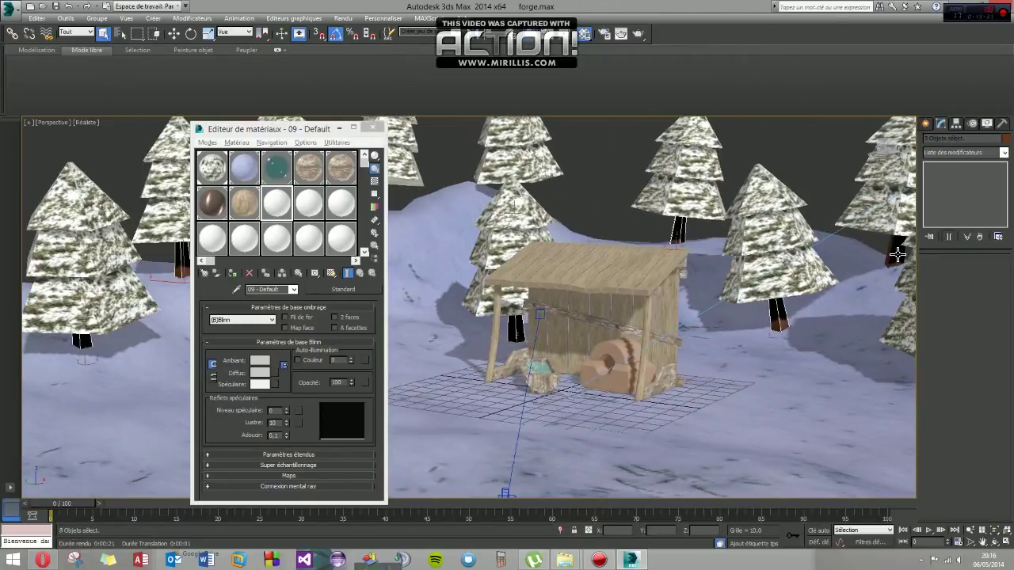
scroll(840, 311, "up", 5)
left_click(701, 294, "ctrl")
scroll(673, 281, "up", 3)
scroll(642, 265, "up", 2)
scroll(642, 265, "down", 2)
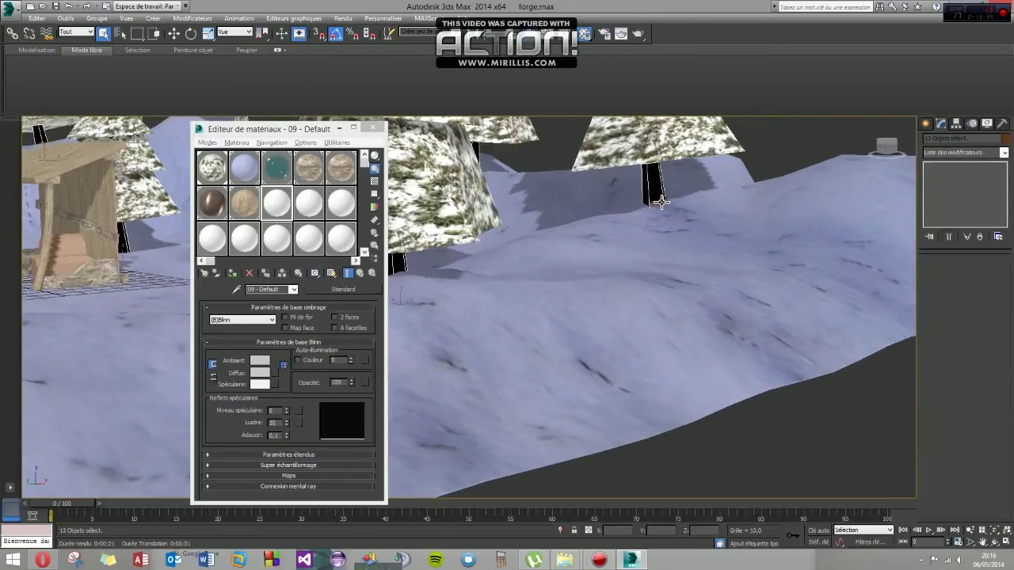
scroll(549, 264, "down", 5)
scroll(596, 281, "down", 2)
scroll(596, 281, "up", 1)
scroll(598, 273, "up", 1)
scroll(605, 266, "up", 3)
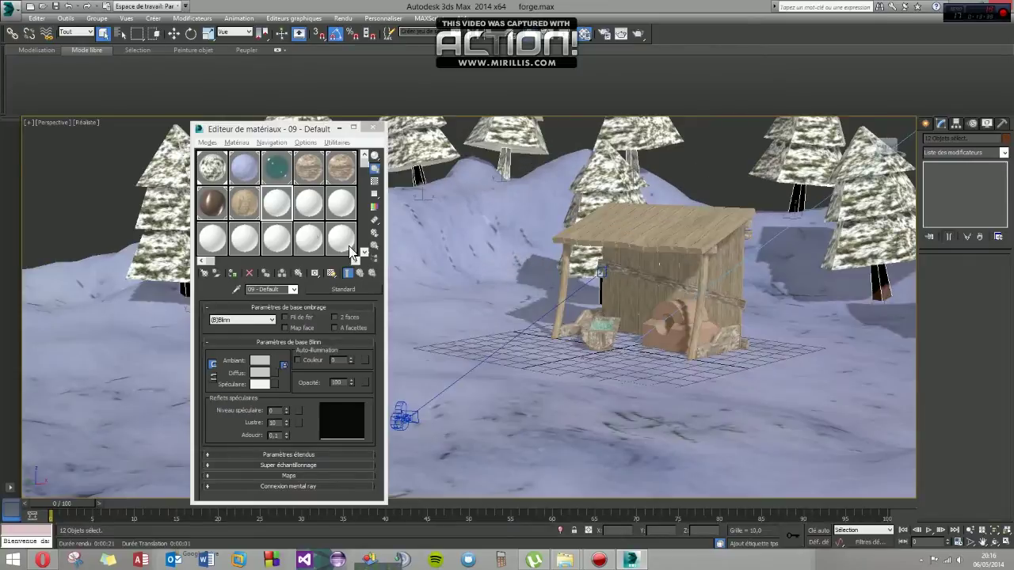
Make the material Autodesk Hardwood, assign it to the selected trunks and show it shaded
left_click(333, 290)
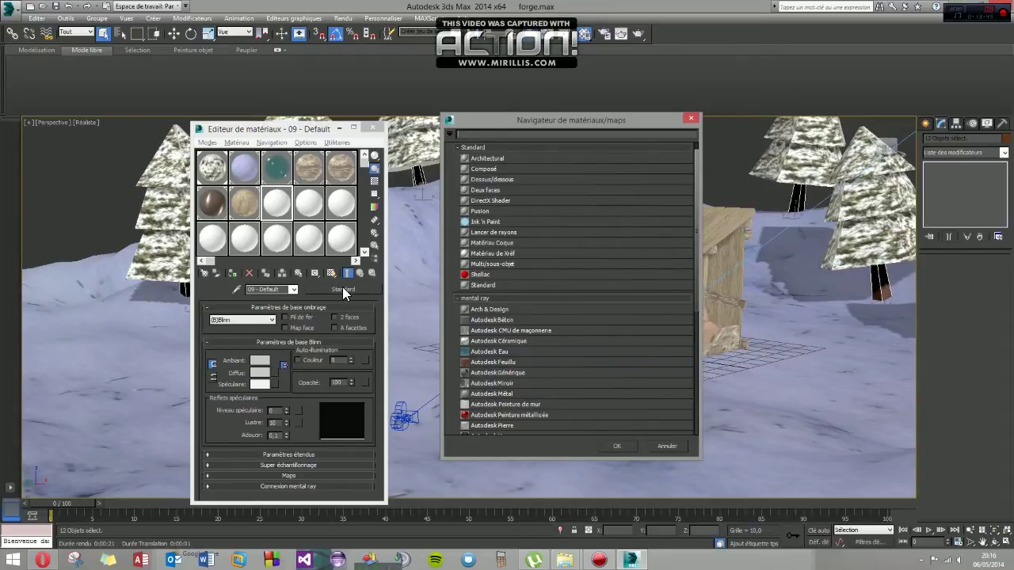
double_click(484, 362)
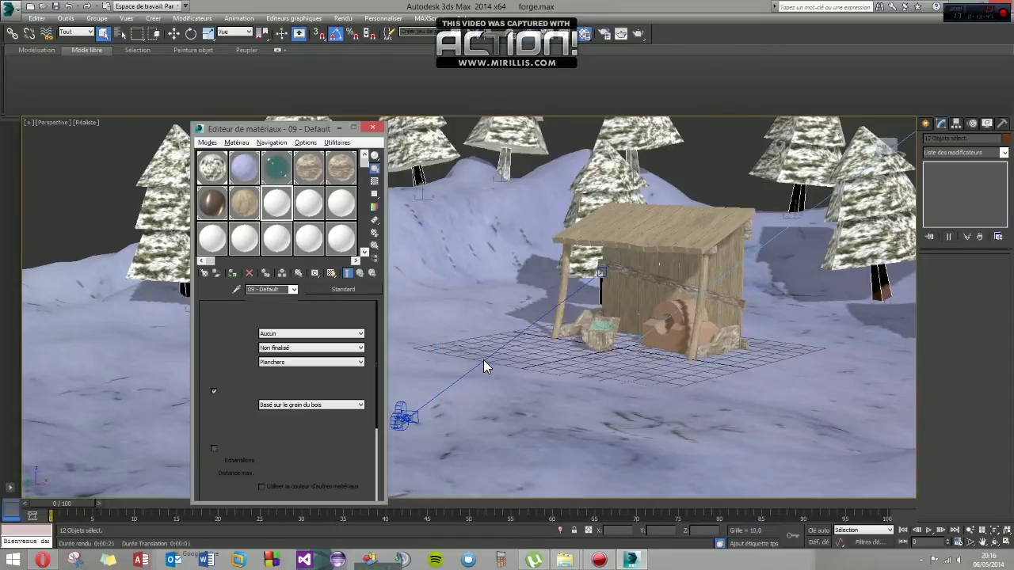
mouse_move(293, 338)
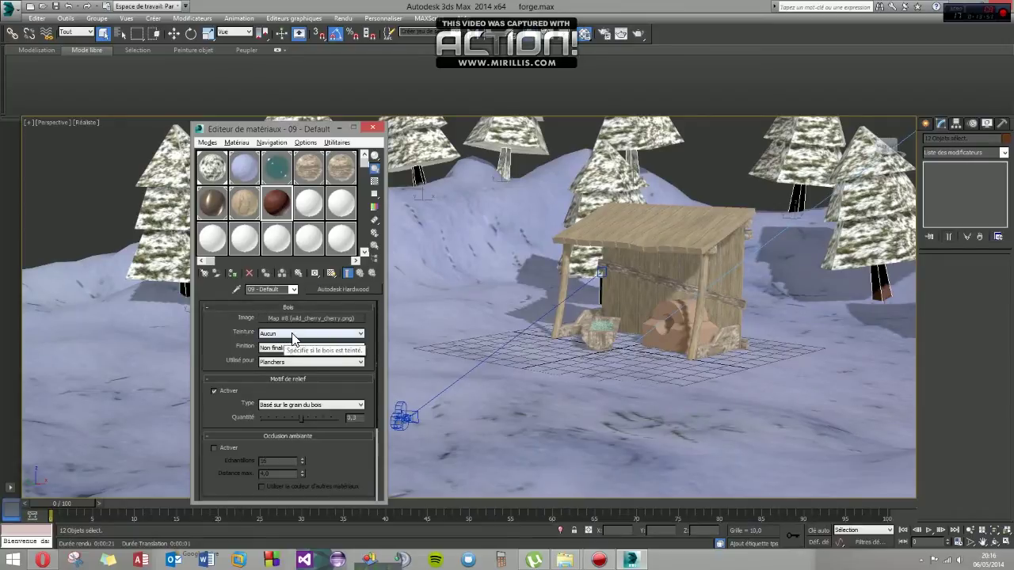
middle_click_drag(473, 335, 644, 350, "alt")
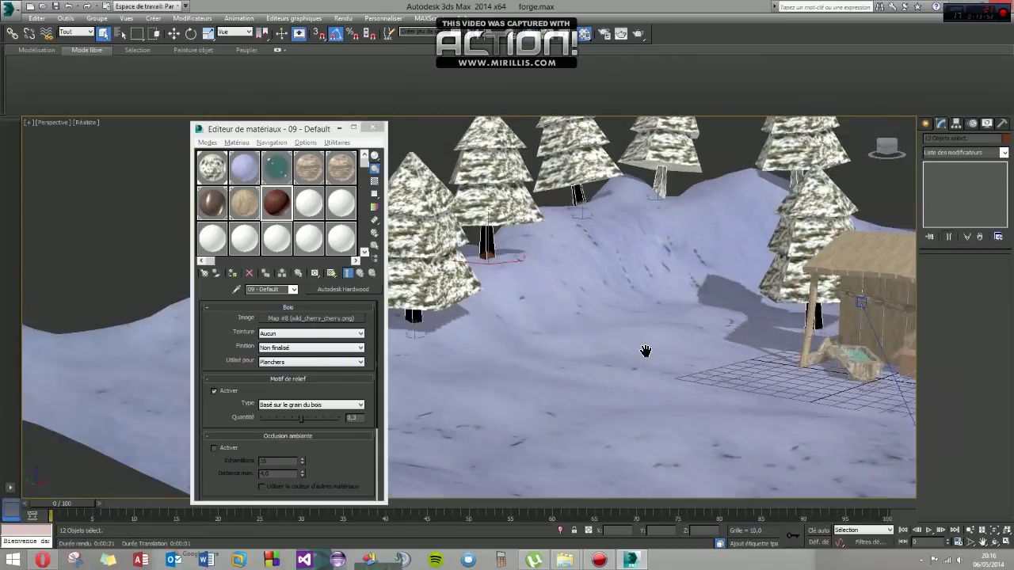
left_click(235, 272)
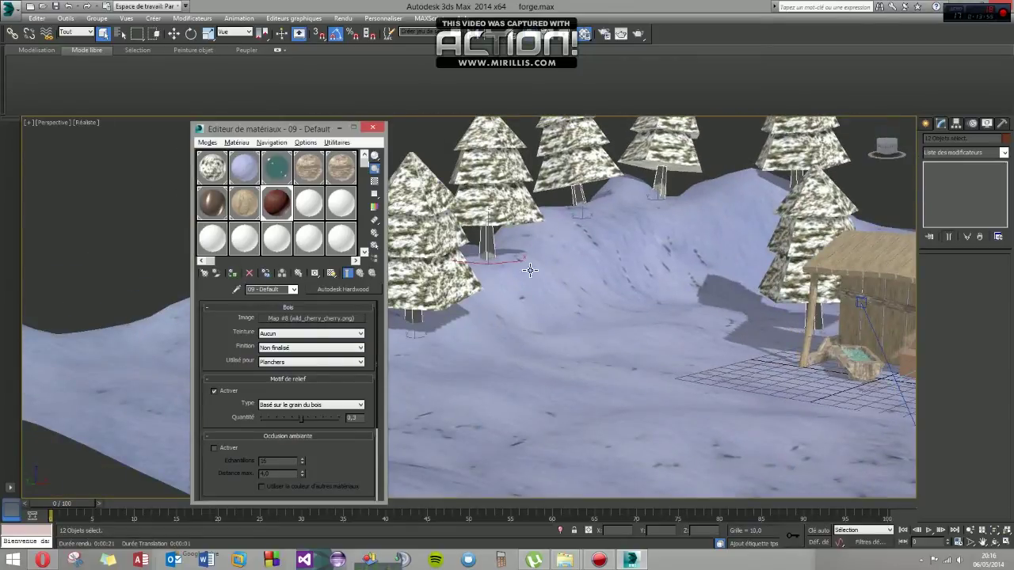
left_click(331, 274)
left_click(428, 144)
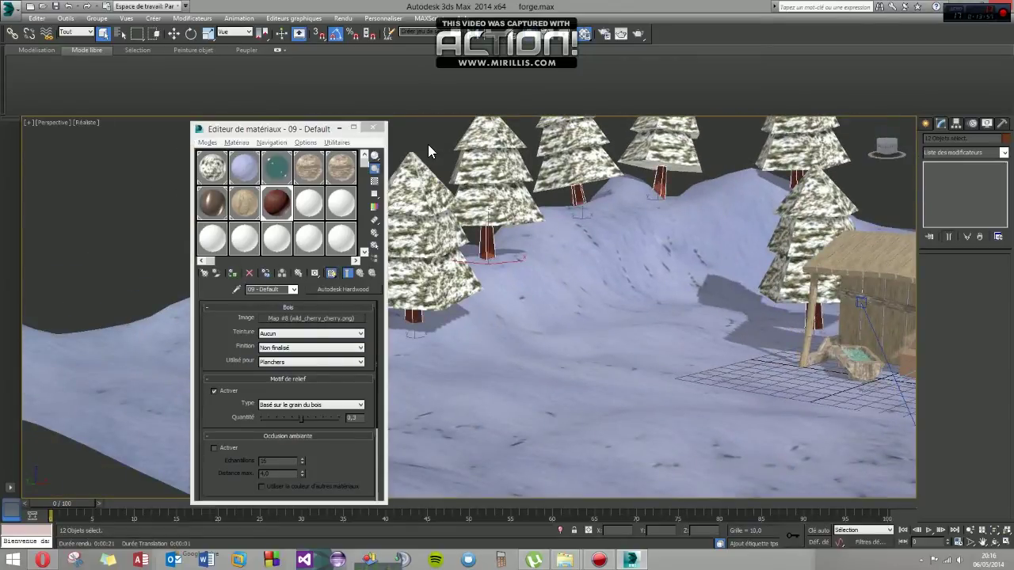
Try a satin varnish finish, revert to unfinished flooring wood, then browse for Map #8's bitmap
scroll(472, 279, "up", 1)
scroll(479, 269, "up", 5)
scroll(483, 260, "down", 1)
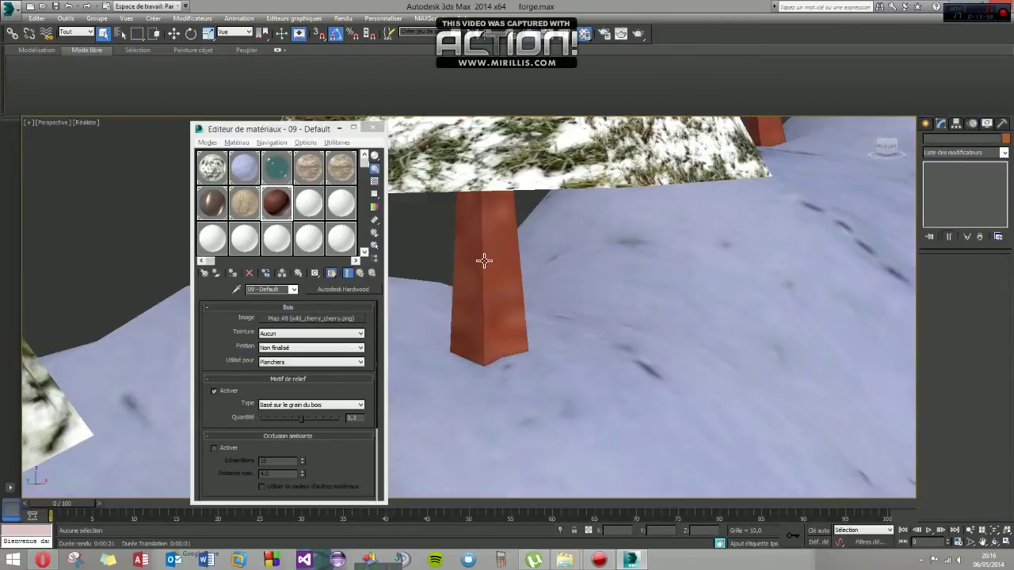
left_click(326, 350)
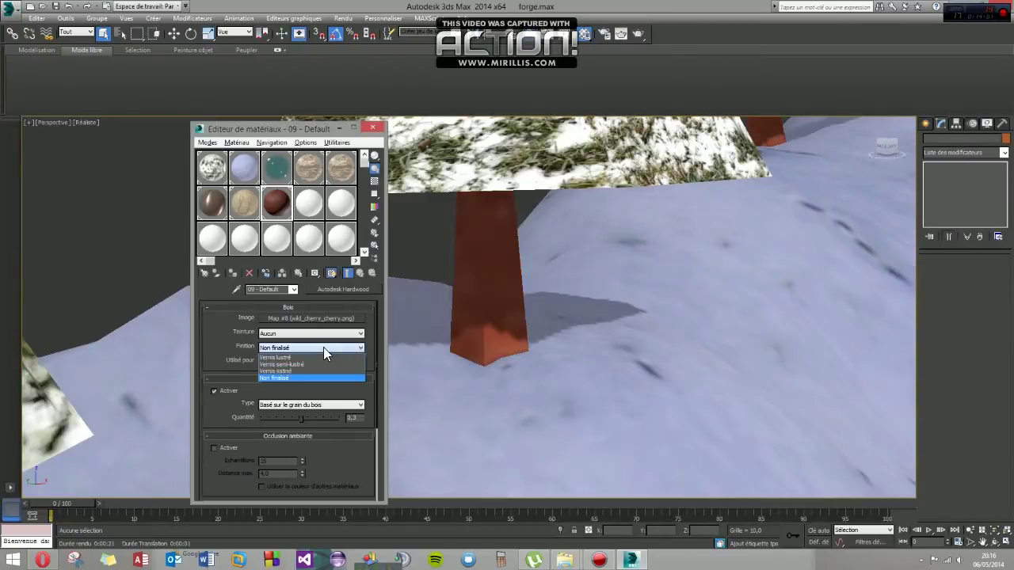
left_click(284, 370)
left_click(299, 353)
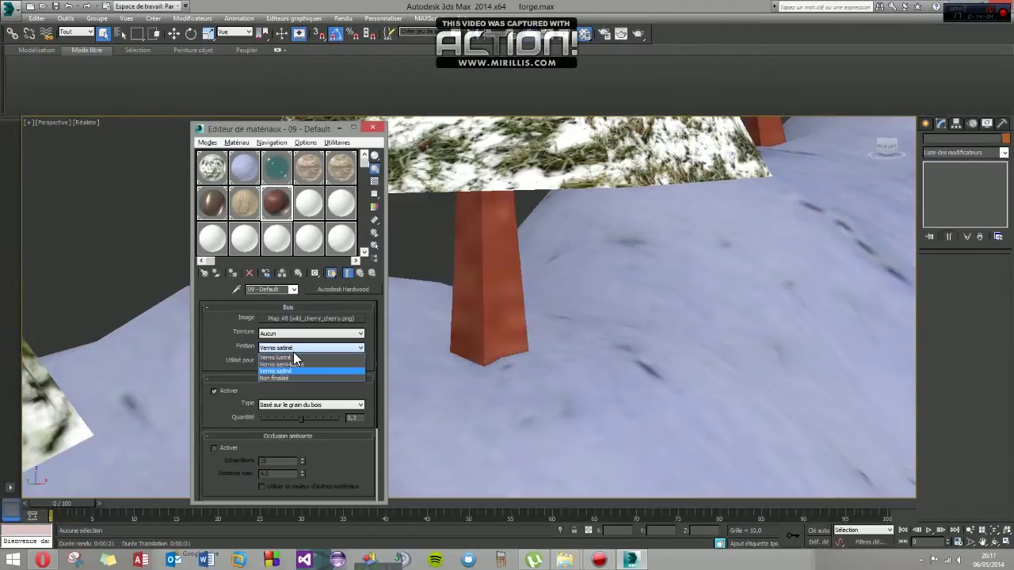
left_click(280, 376)
left_click(301, 362)
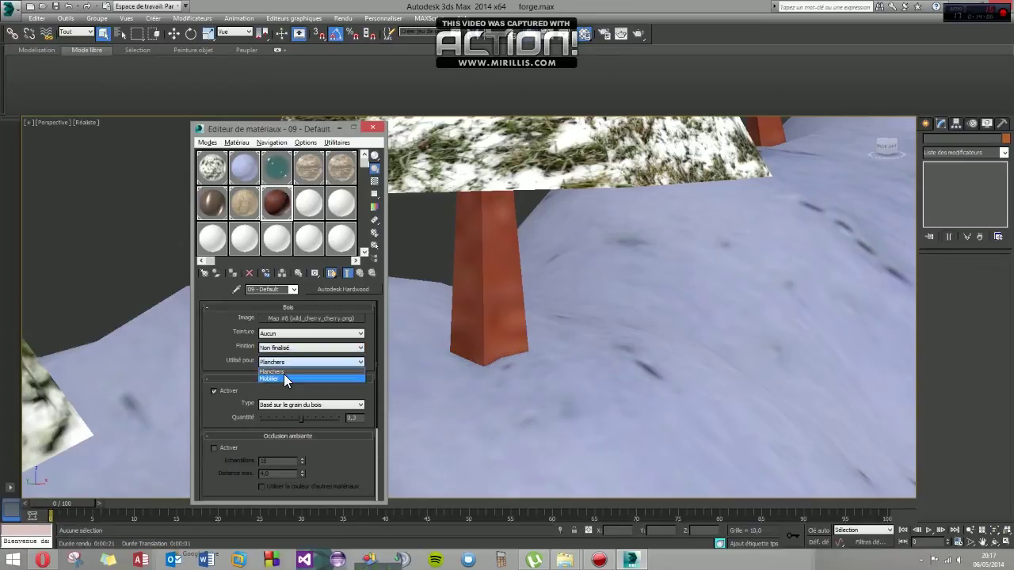
left_click(286, 371)
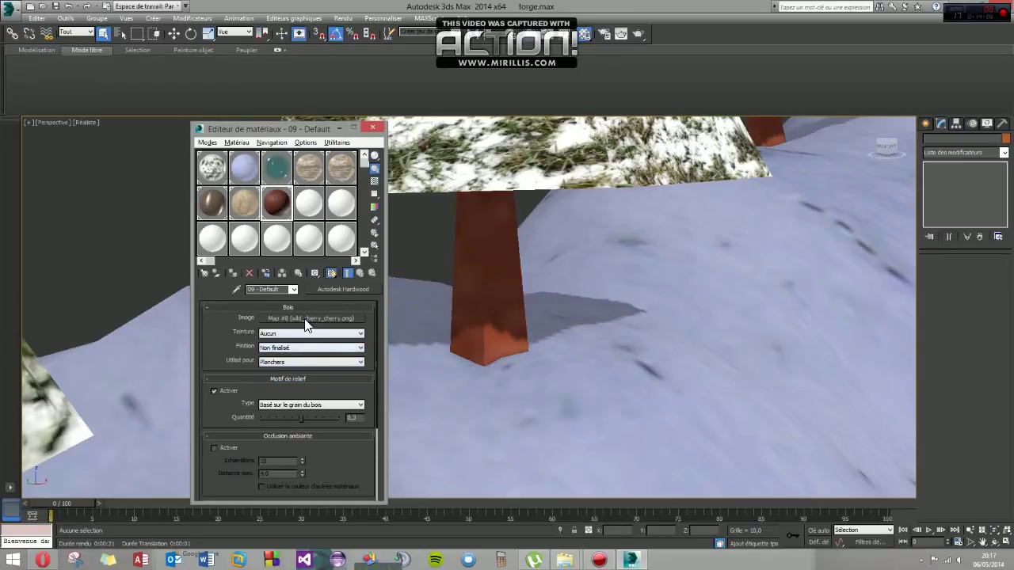
left_click(309, 318)
left_click(309, 319)
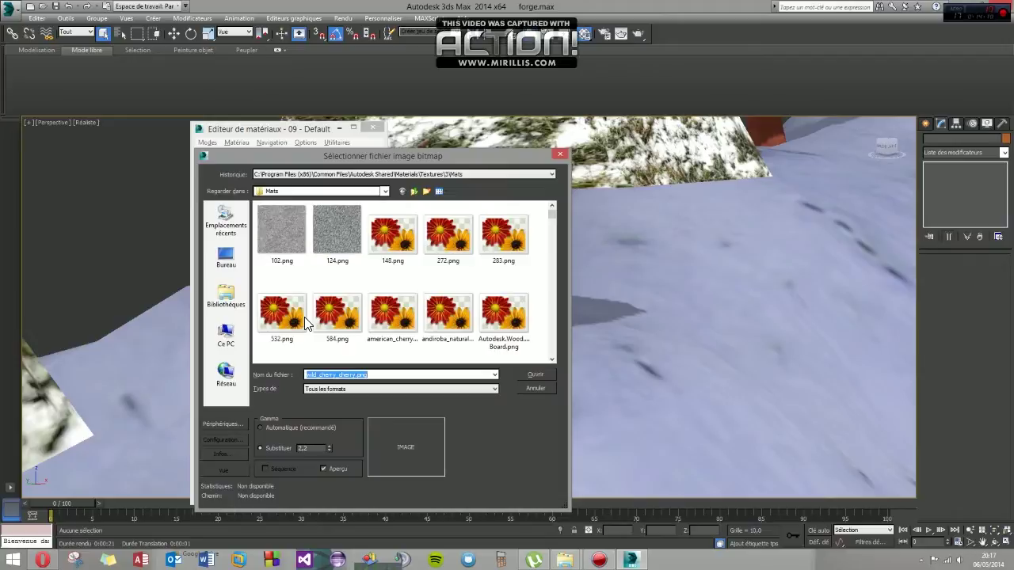
Pick beechwood_mysticBrown.png as the hardwood's wood image
scroll(551, 218, "down", 5)
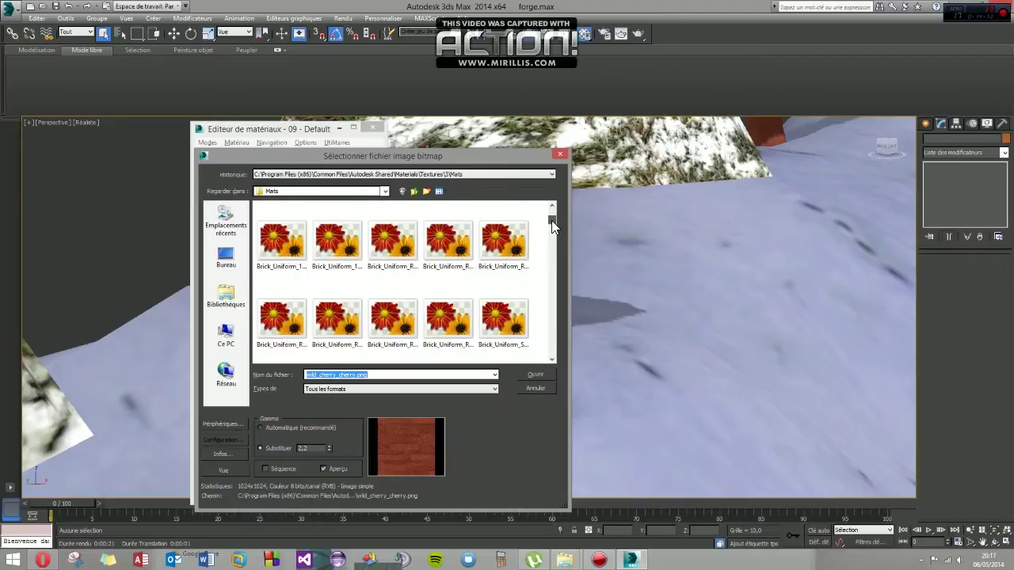
scroll(551, 218, "down", 2)
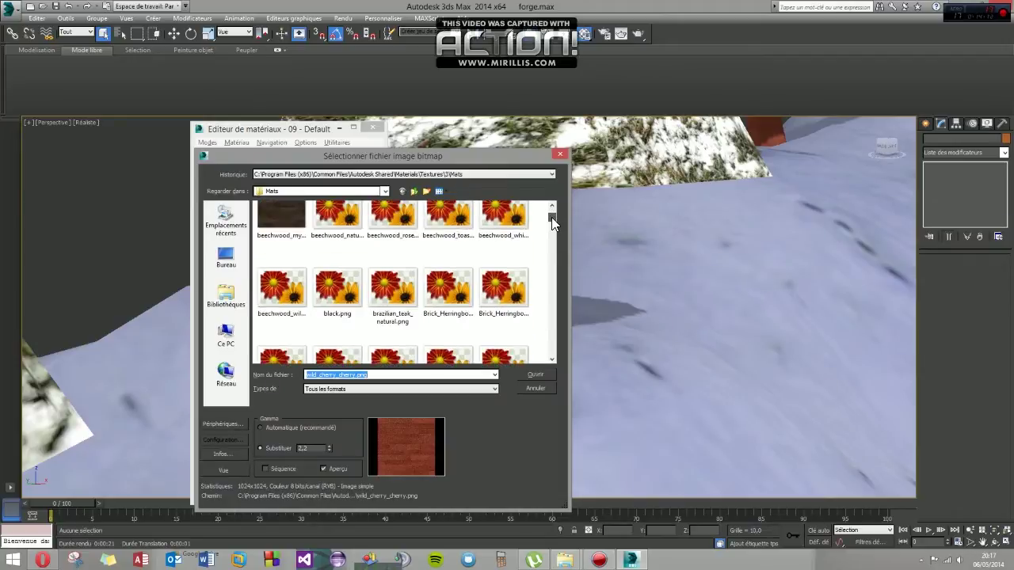
left_click(287, 230)
double_click(286, 231)
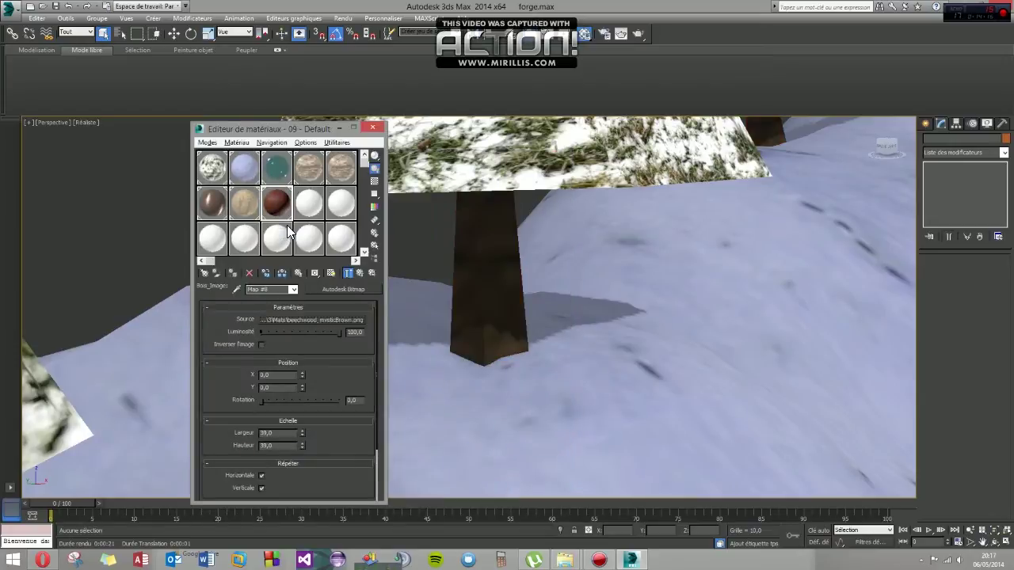
Back at the Autodesk Hardwood level, set the tint to colour and relief amount to 2.925
scroll(523, 325, "down", 2)
scroll(551, 333, "down", 3)
scroll(551, 332, "down", 3)
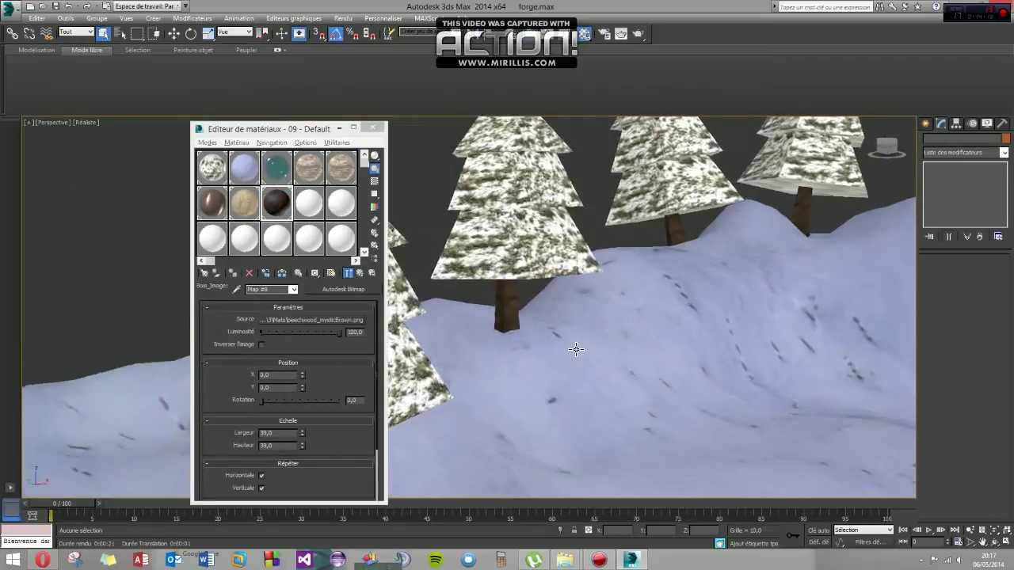
scroll(508, 344, "down", 3)
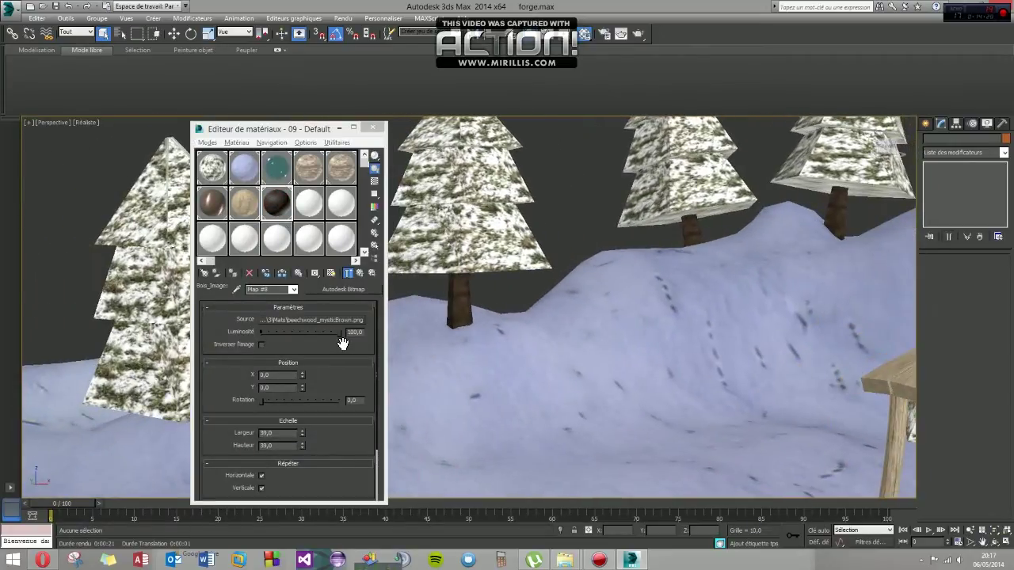
left_click(291, 291)
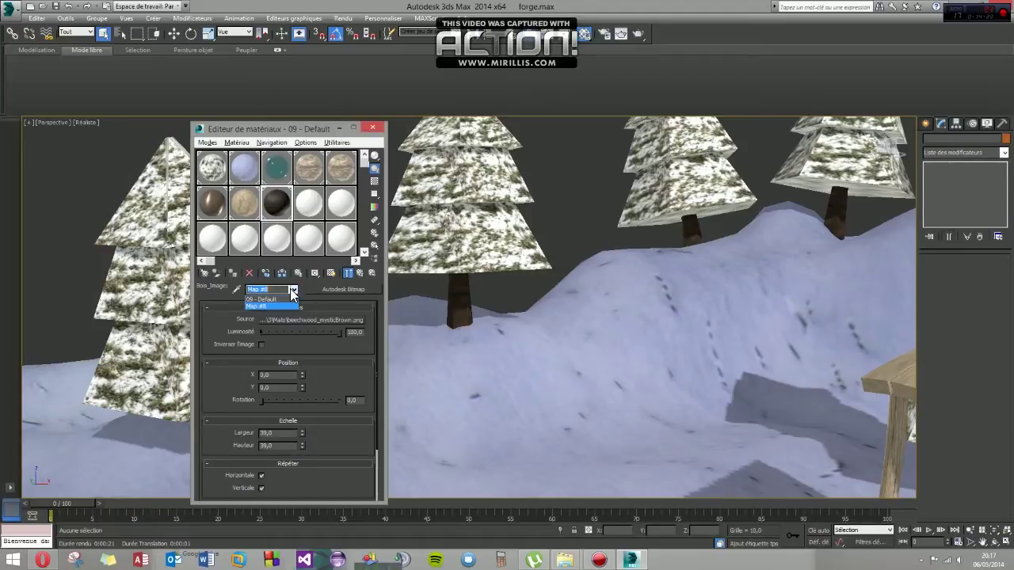
left_click(271, 299)
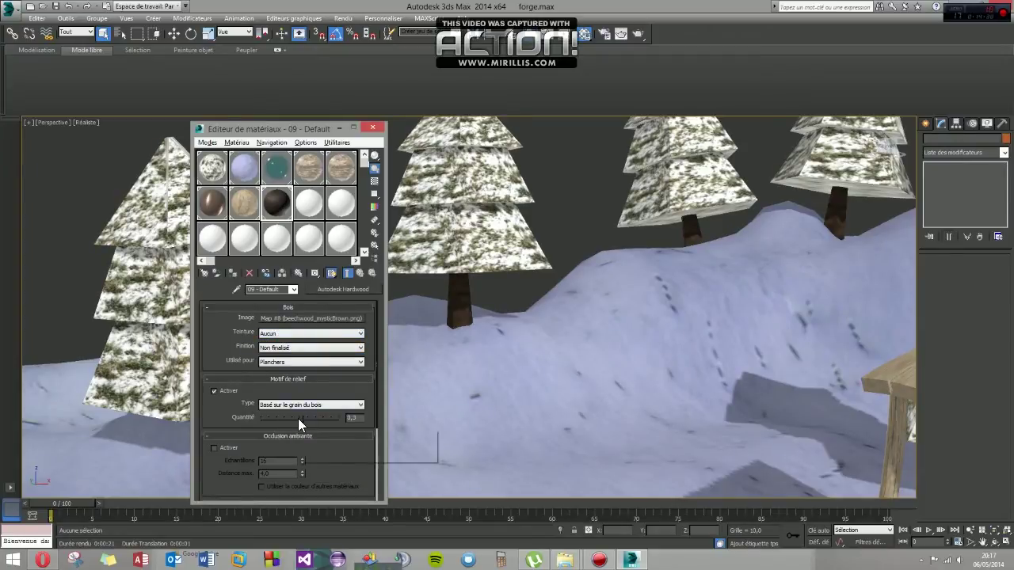
mouse_move(298, 418)
left_mouse_down()
mouse_move(263, 422)
mouse_move(343, 425)
left_mouse_up()
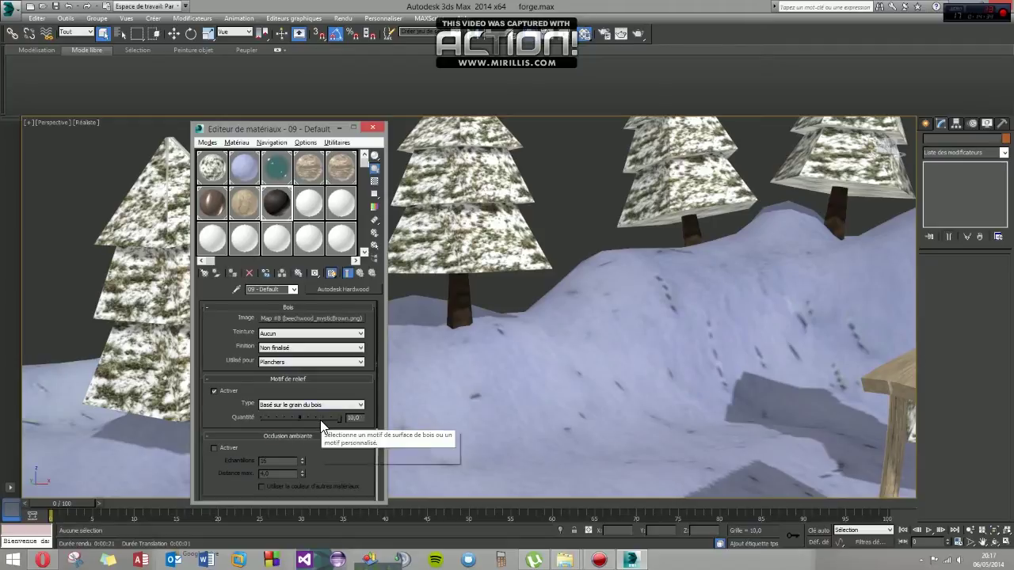
left_click_drag(317, 418, 325, 438)
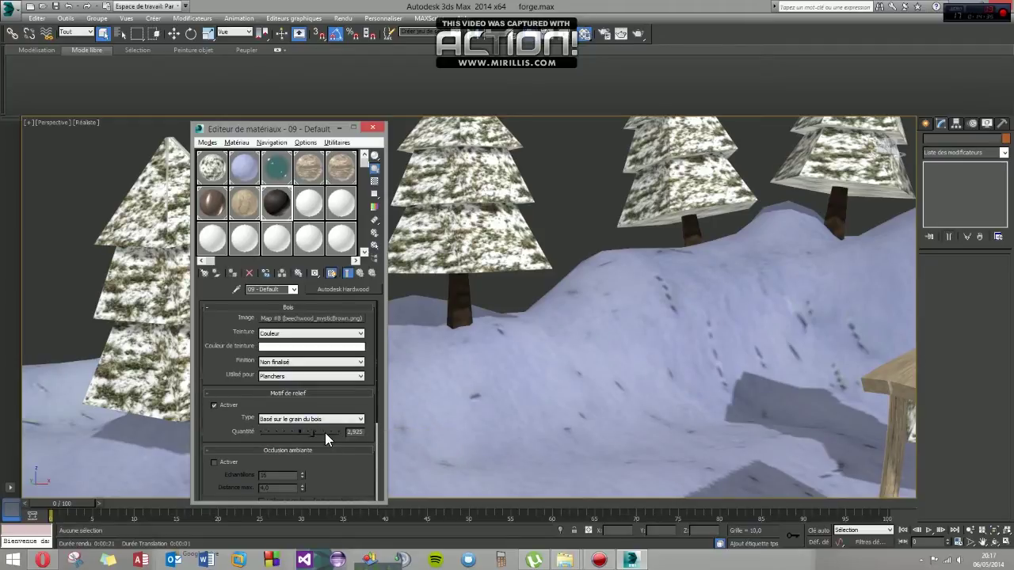
mouse_move(375, 415)
left_mouse_down()
mouse_move(363, 507)
mouse_move(380, 346)
left_mouse_up()
Close the Material Editor
scroll(605, 331, "down", 8)
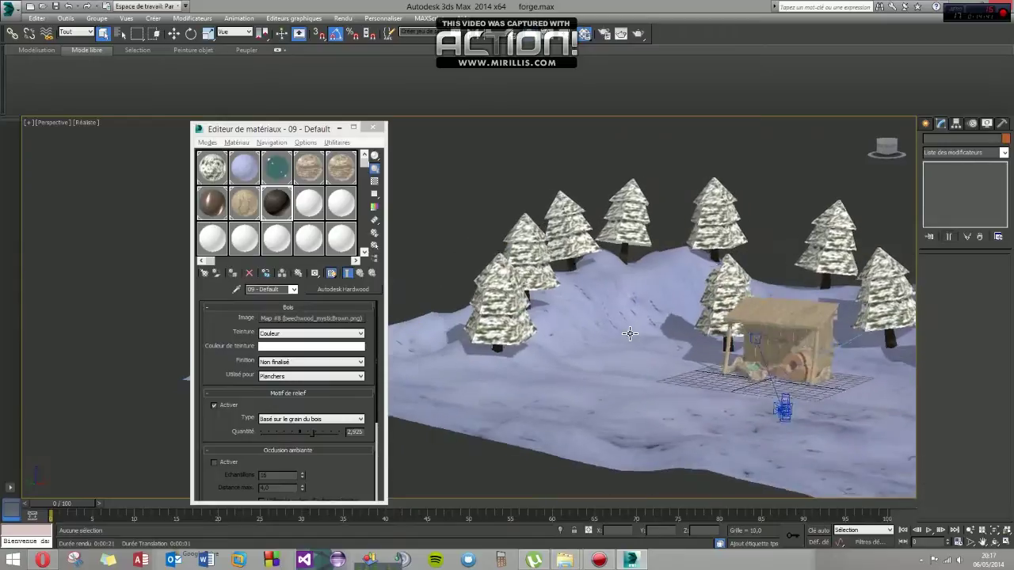
mouse_move(606, 331)
middle_mouse_down()
mouse_move(520, 315)
mouse_move(643, 323)
mouse_move(527, 289)
mouse_move(563, 299)
mouse_move(557, 307)
middle_mouse_up()
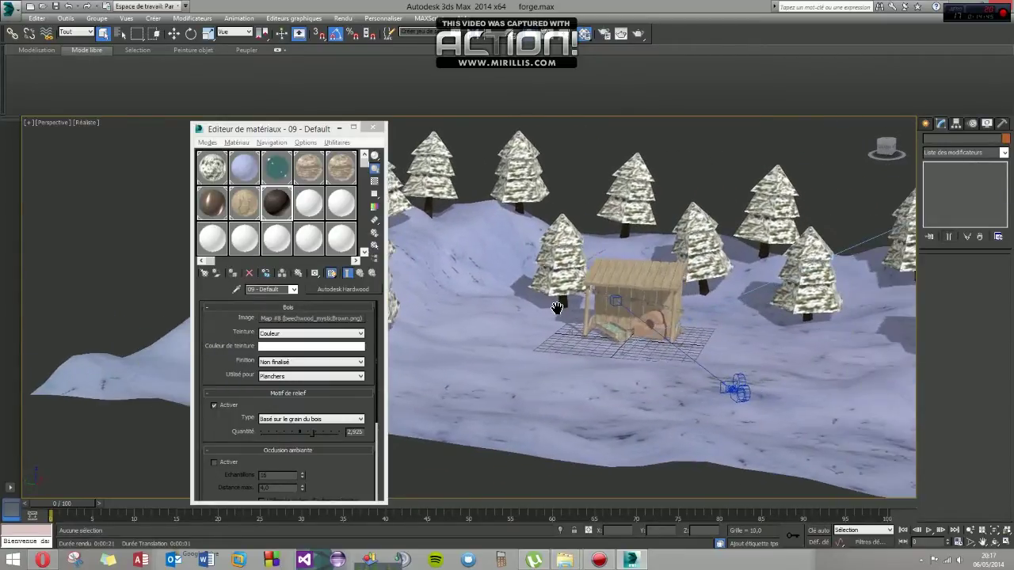
left_click(377, 130)
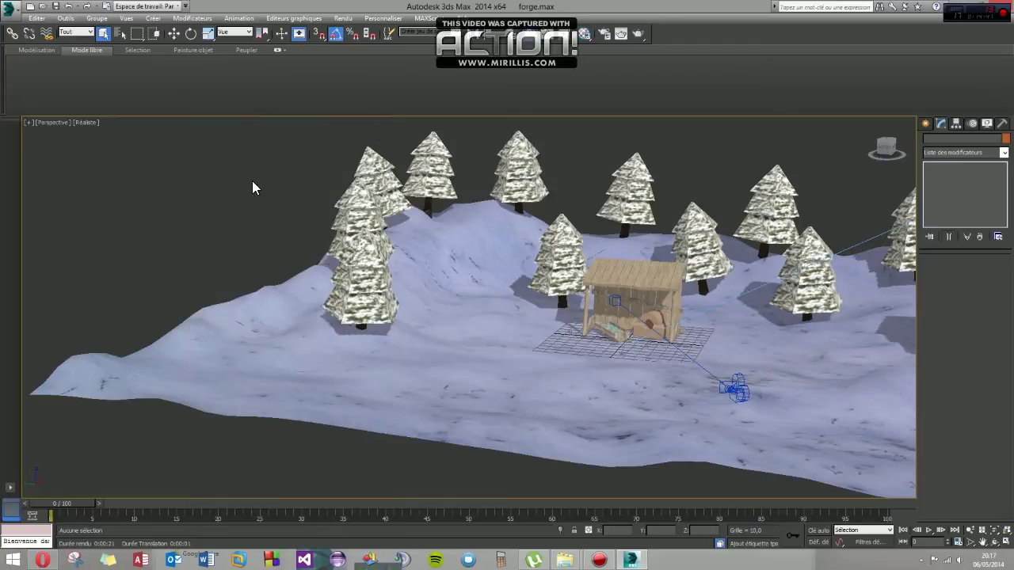
Render the maximized Camera viewport, overwrite the existing output image, then close the render window
key("alt+w")
left_click(713, 337)
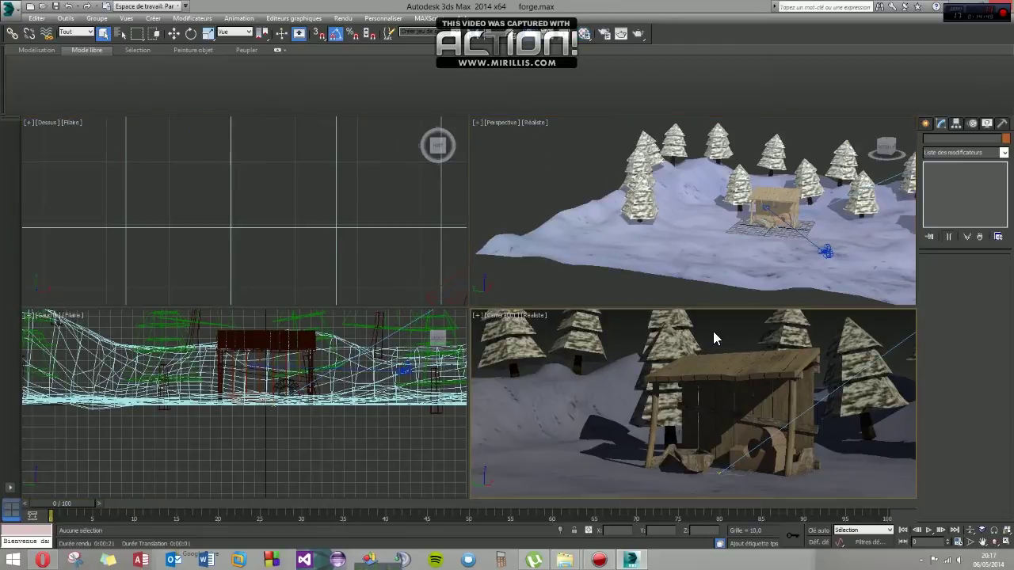
key("alt+w")
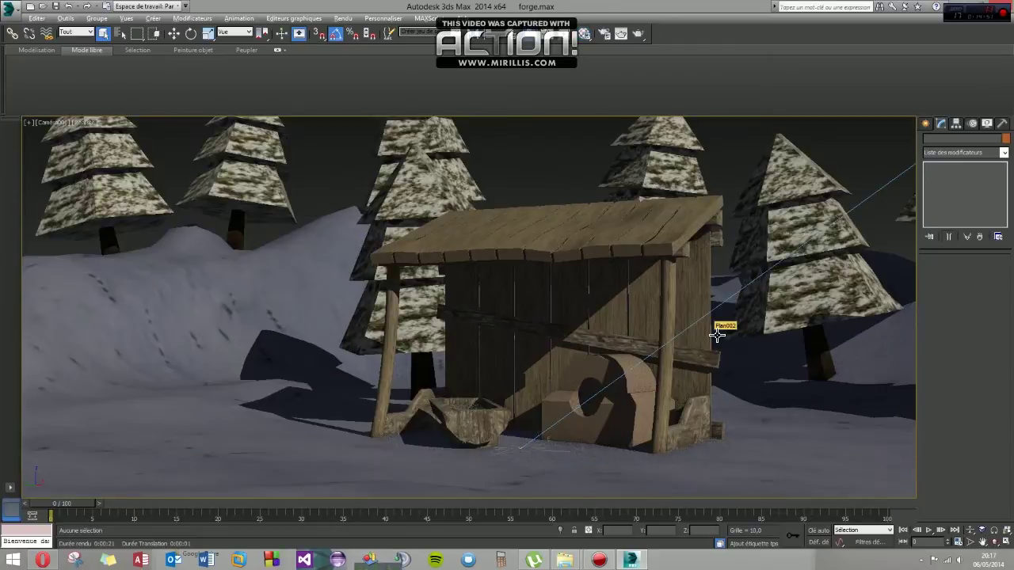
left_click(638, 36)
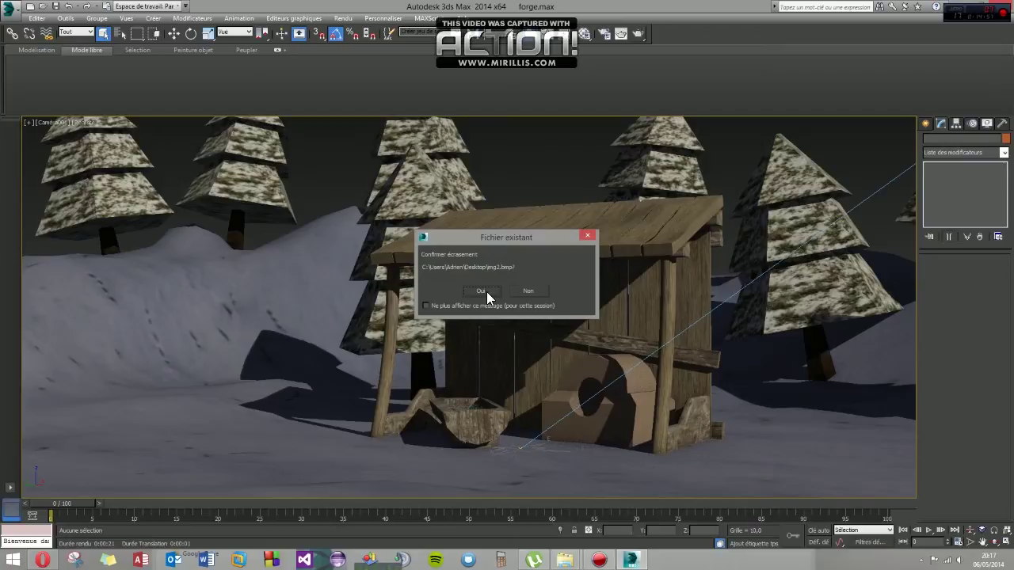
left_click(481, 291)
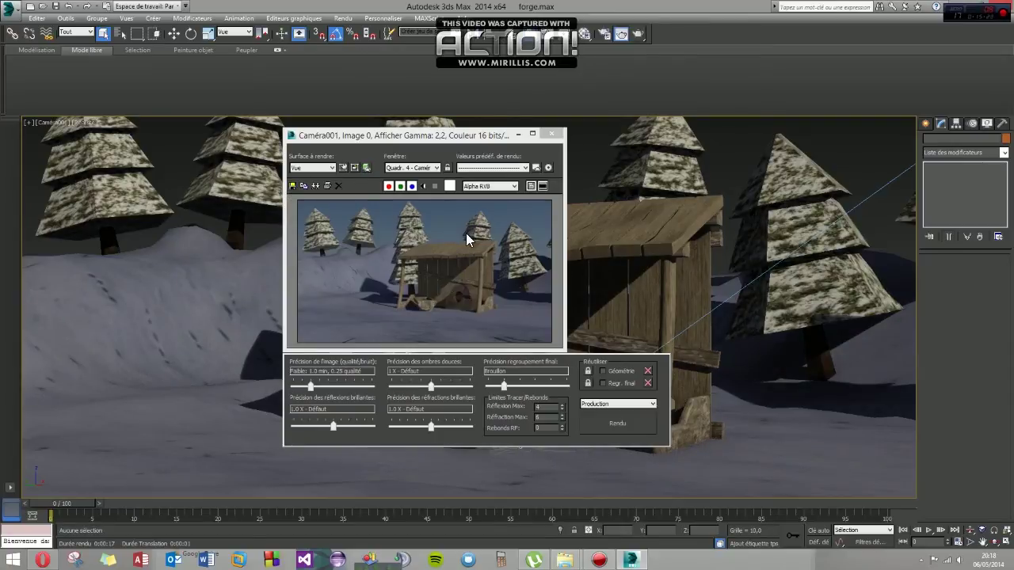
left_click(552, 134)
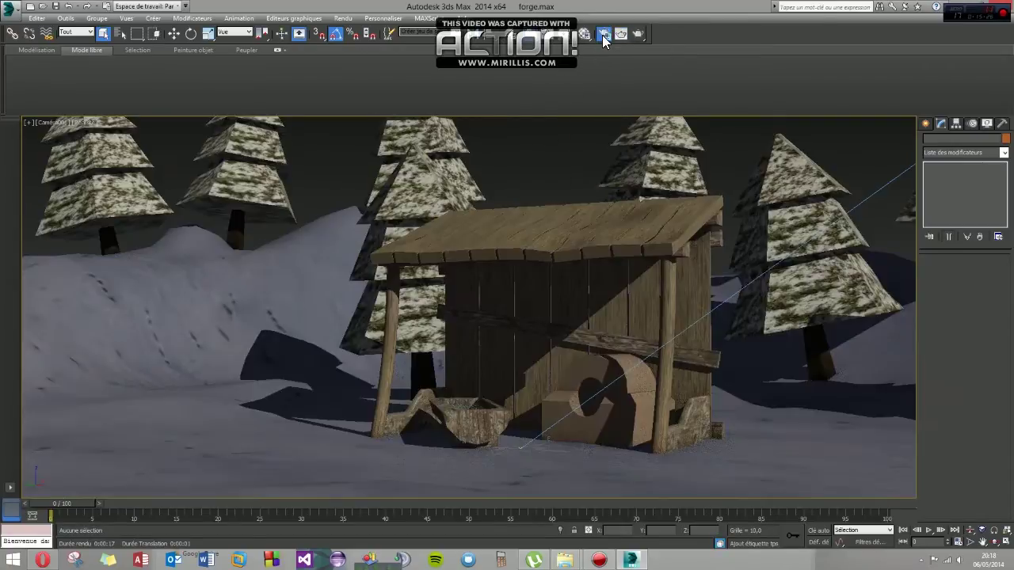
In Render Setup, choose the HDTV (vidéo) output preset at 1920x1080
left_click(602, 35)
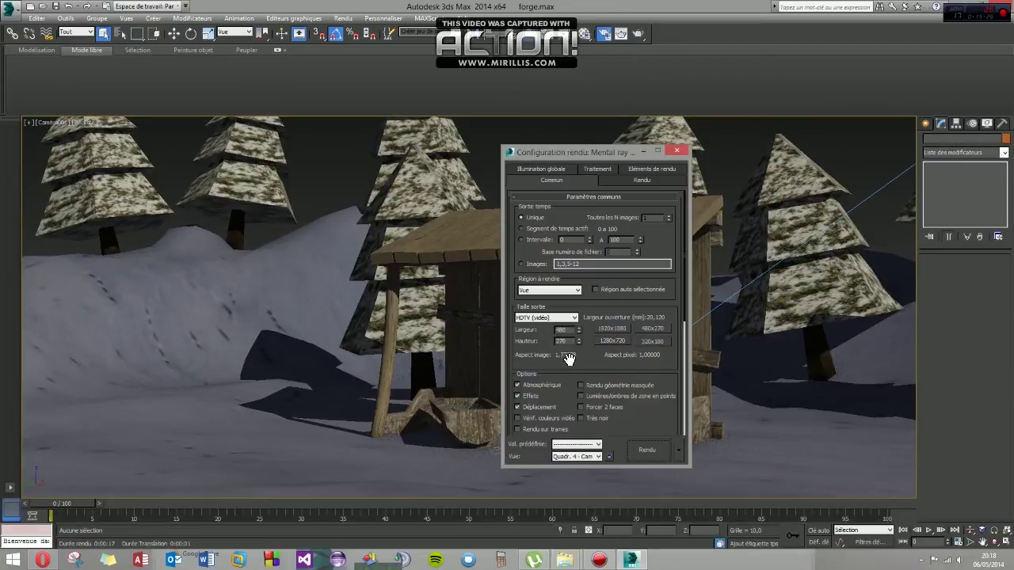
left_click(546, 317)
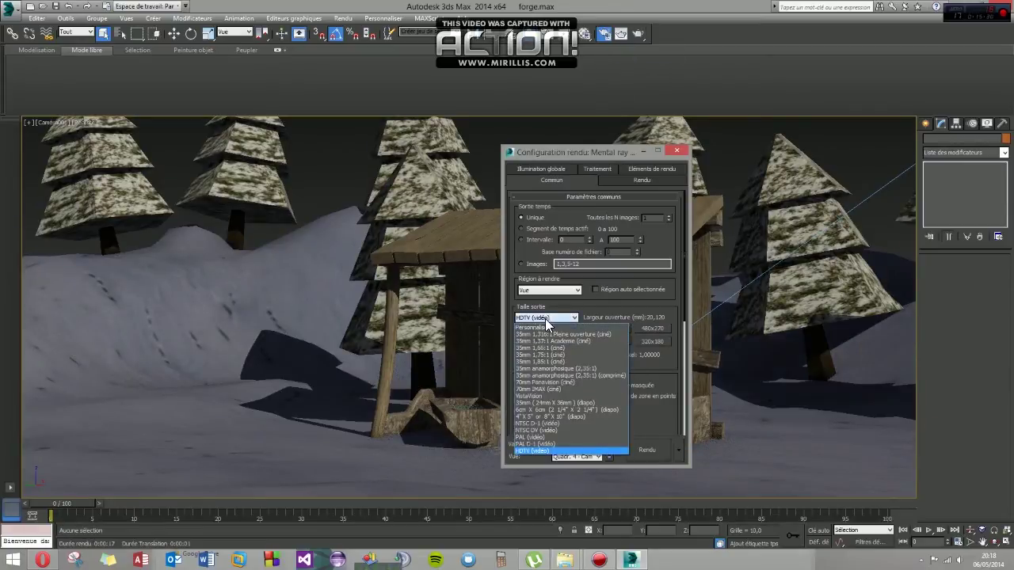
left_click(545, 449)
left_click(612, 328)
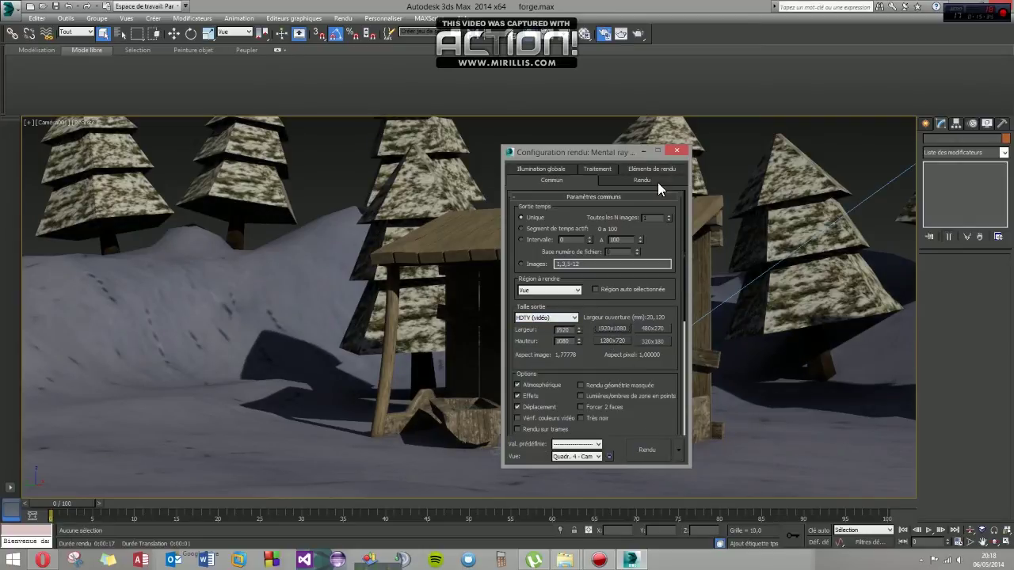
left_click(676, 151)
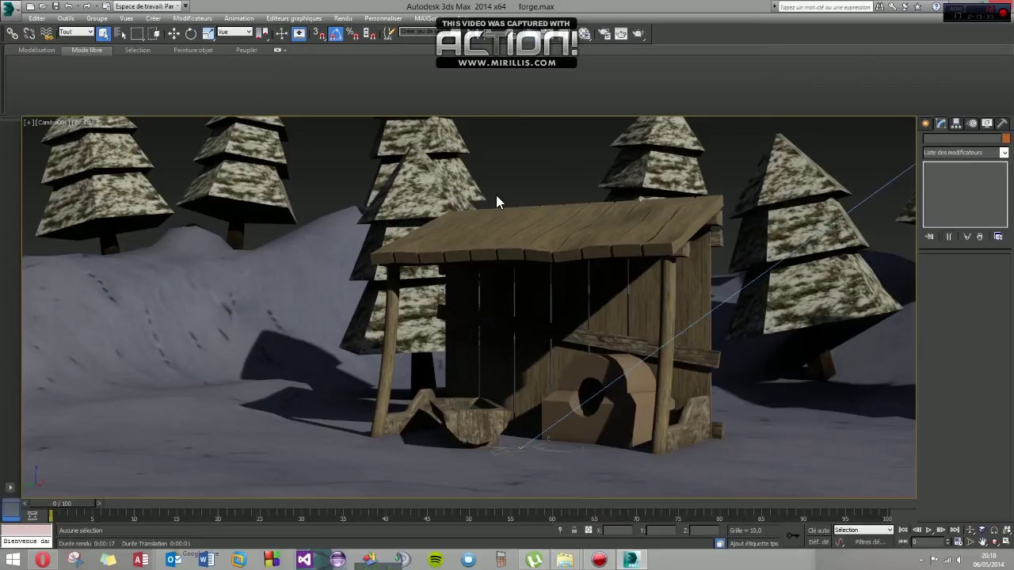